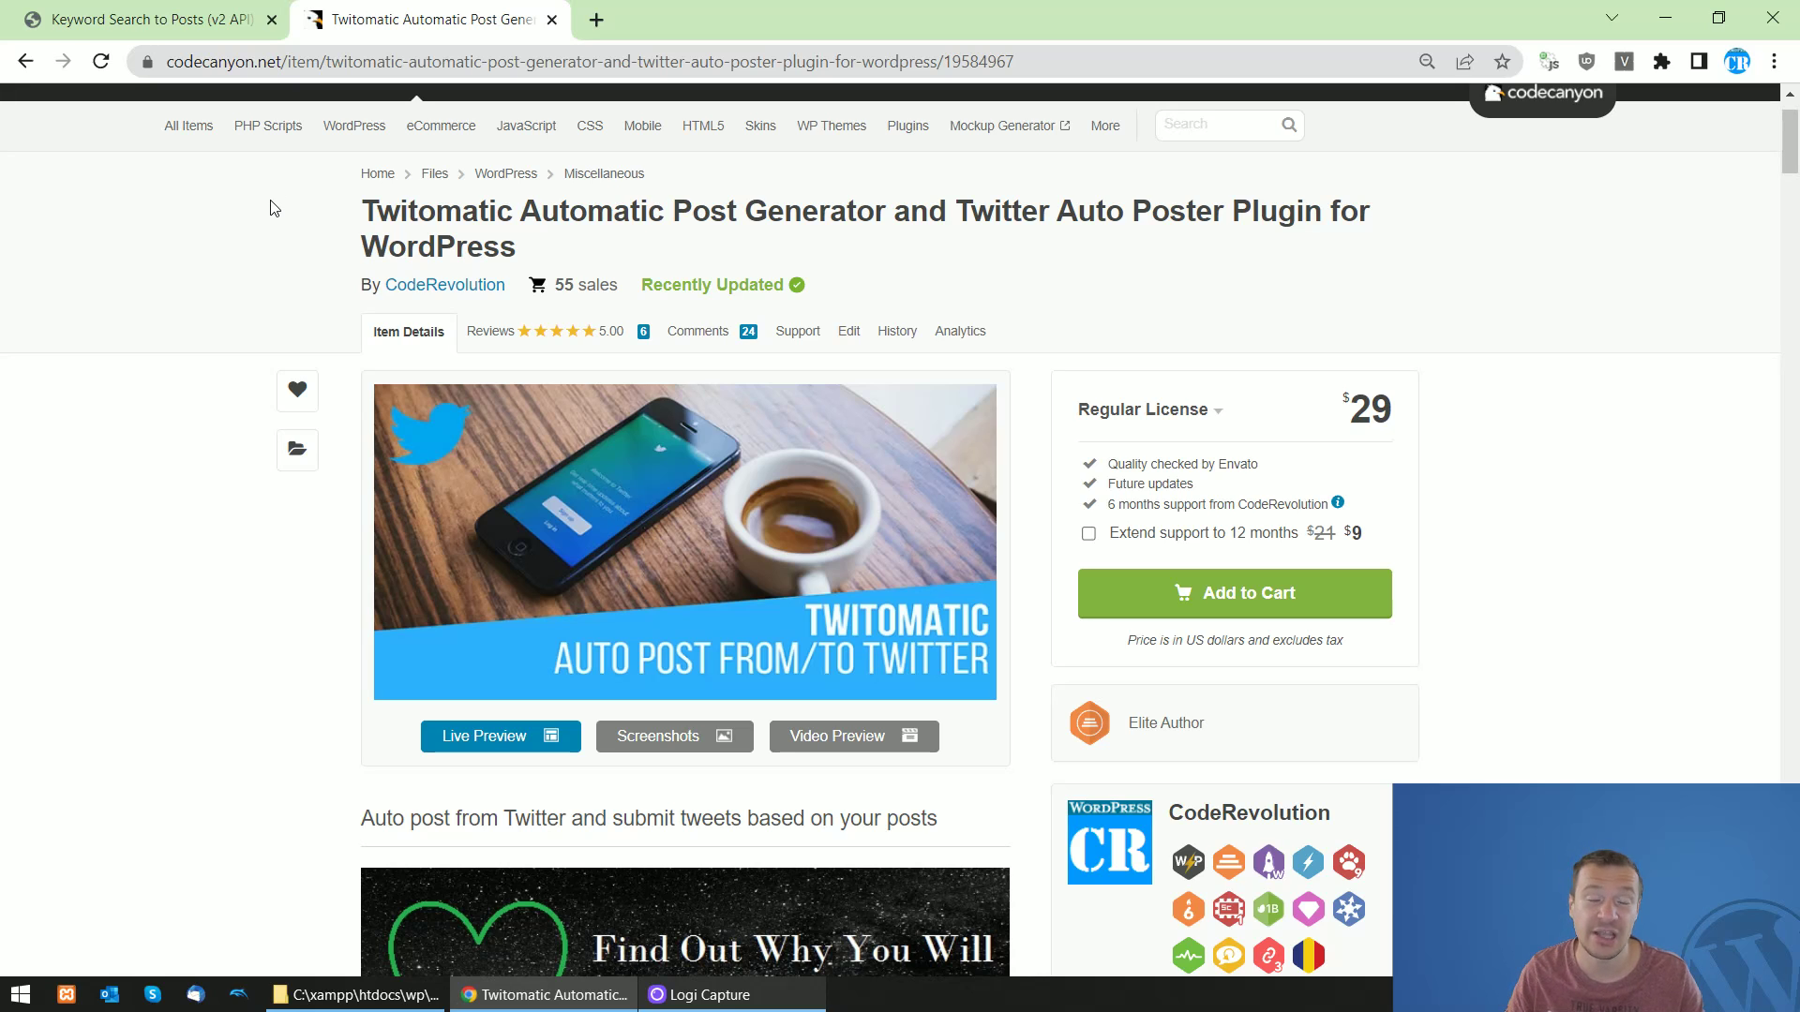
Switch to the WordPress admin and compare the Keyword Search to Posts rule pages for the v2 and v1.1 APIs, closing the v1.1 page
{"action": "left_click", "coordinate": [150, 19]}
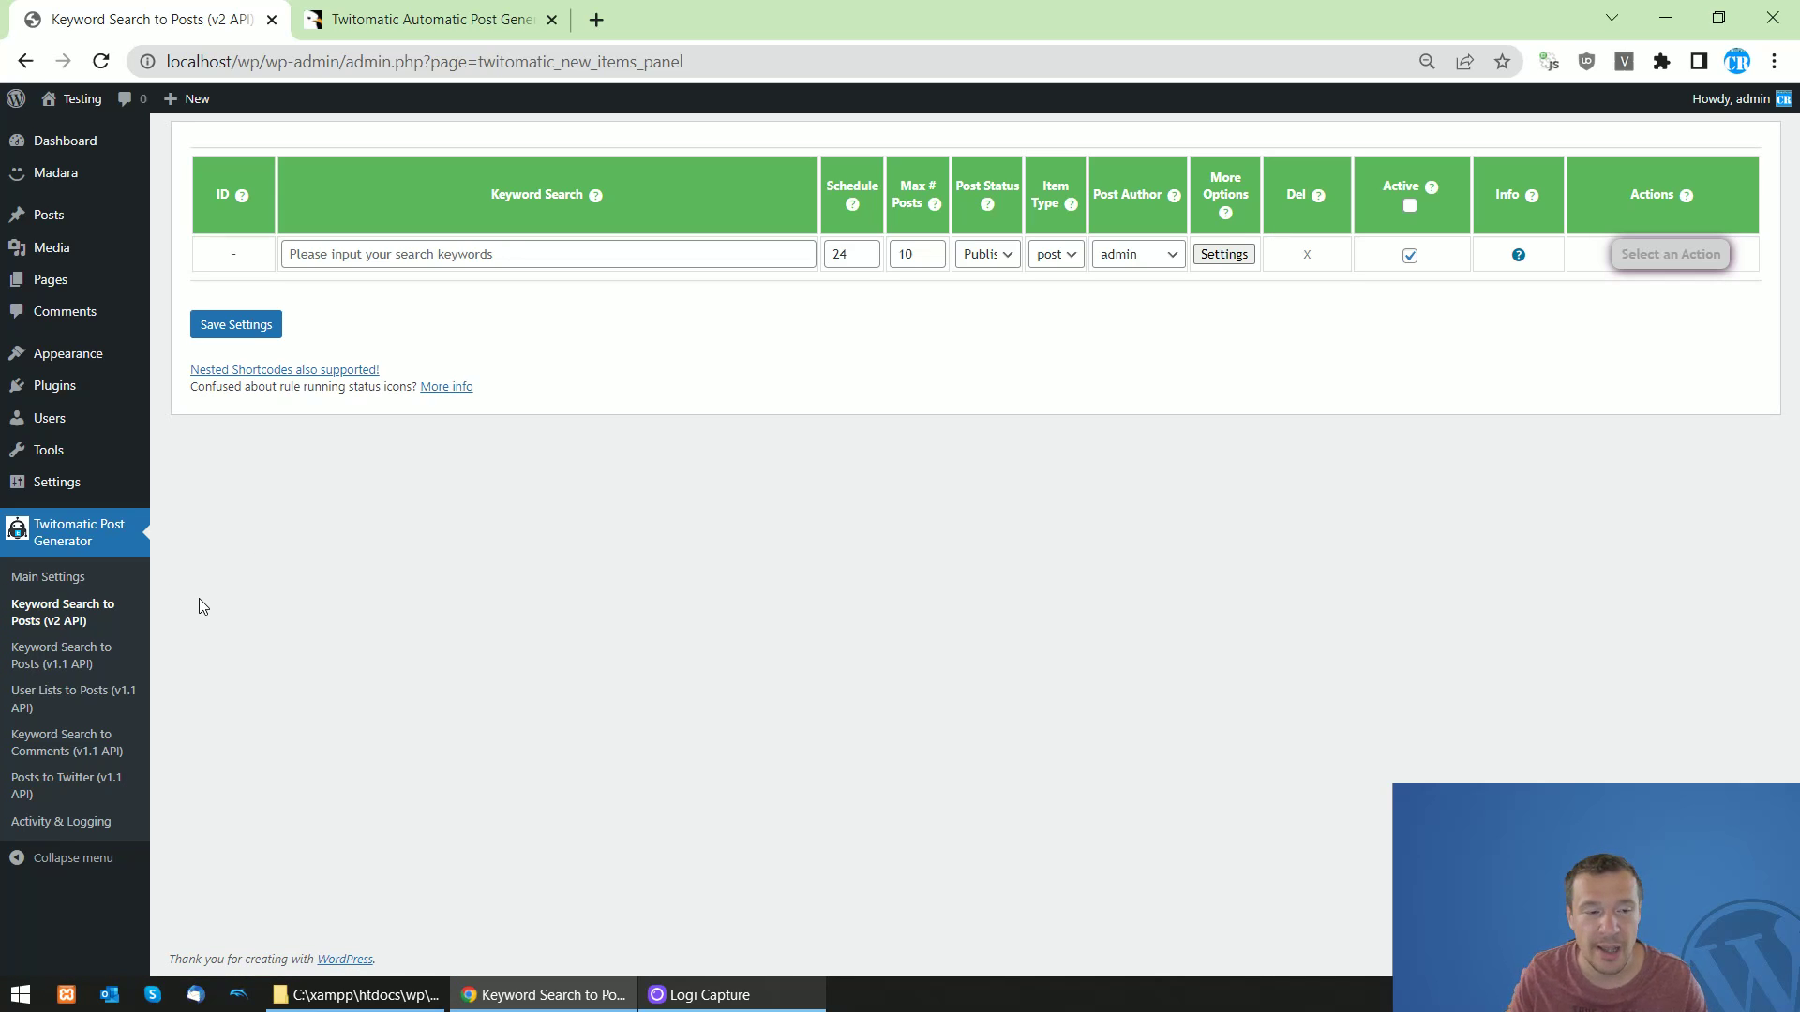
{"action": "middle_click", "coordinate": [72, 666]}
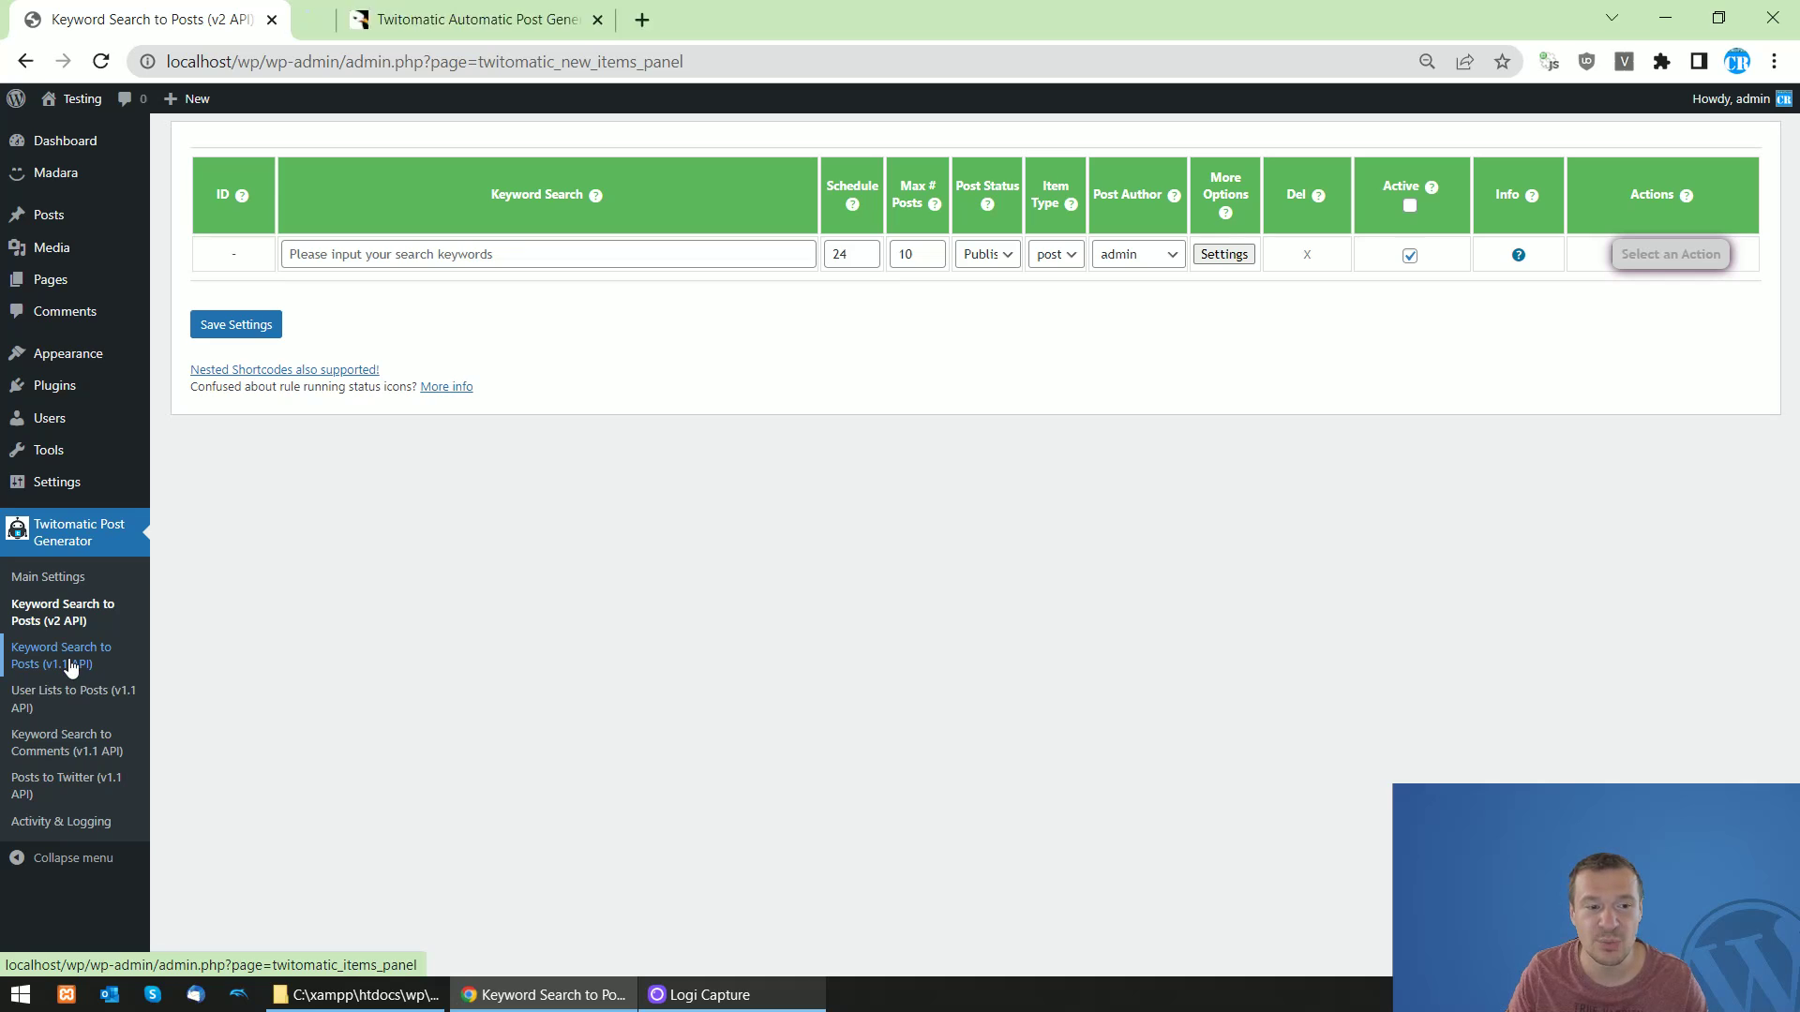
{"action": "key", "text": "ctrl+Tab"}
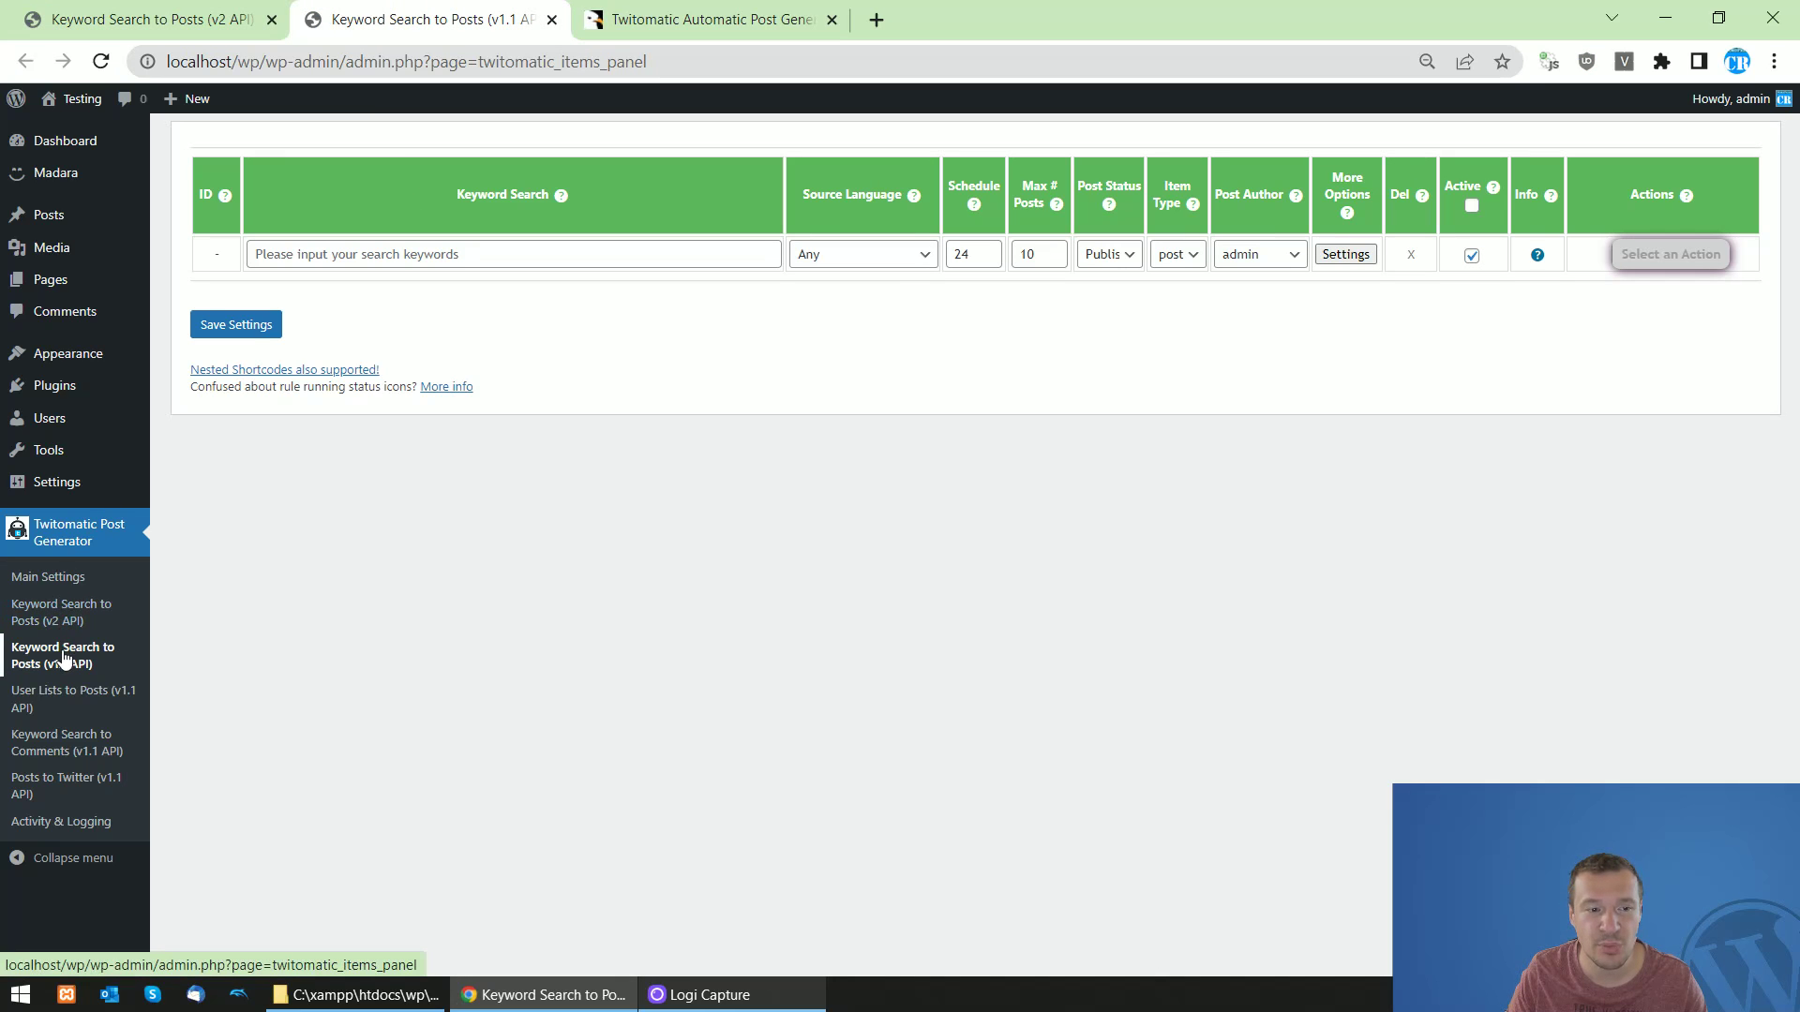
{"action": "left_click", "coordinate": [551, 20]}
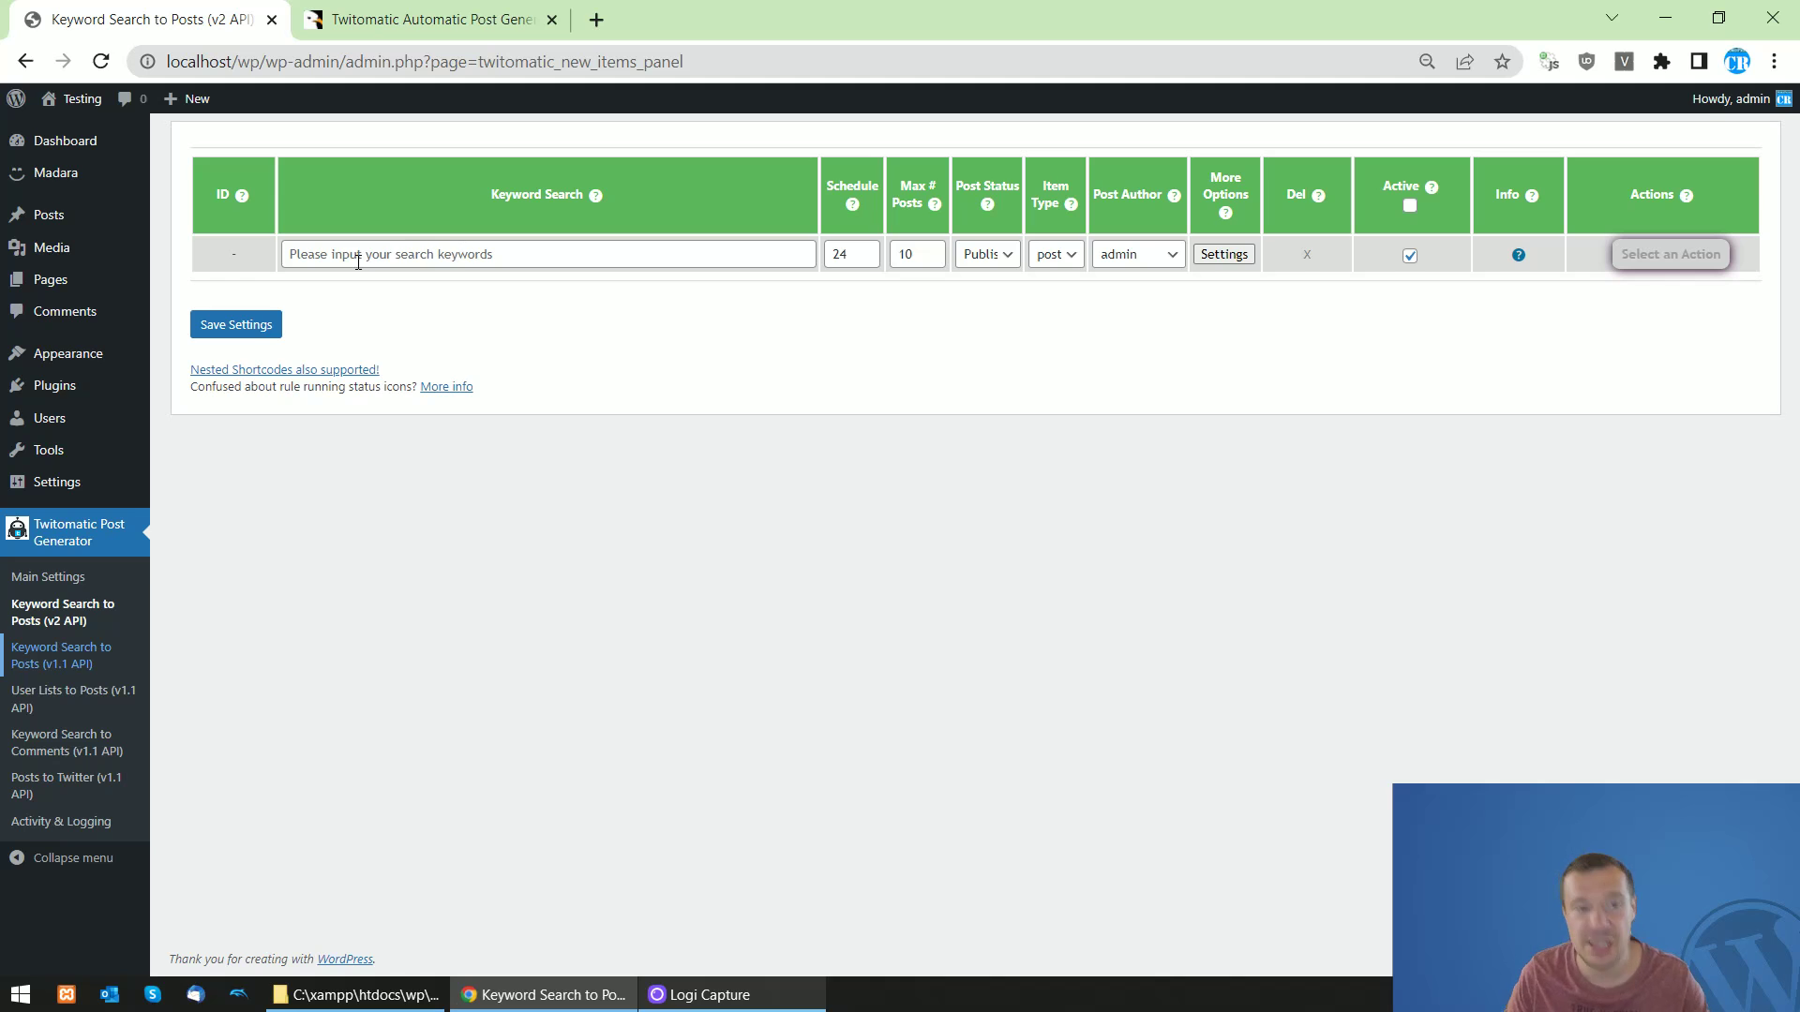
From the plugin's Main Settings, follow the Twitter Consumer API Key help link and view the keys and tokens of the v2-2022 app
{"action": "left_click", "coordinate": [48, 578]}
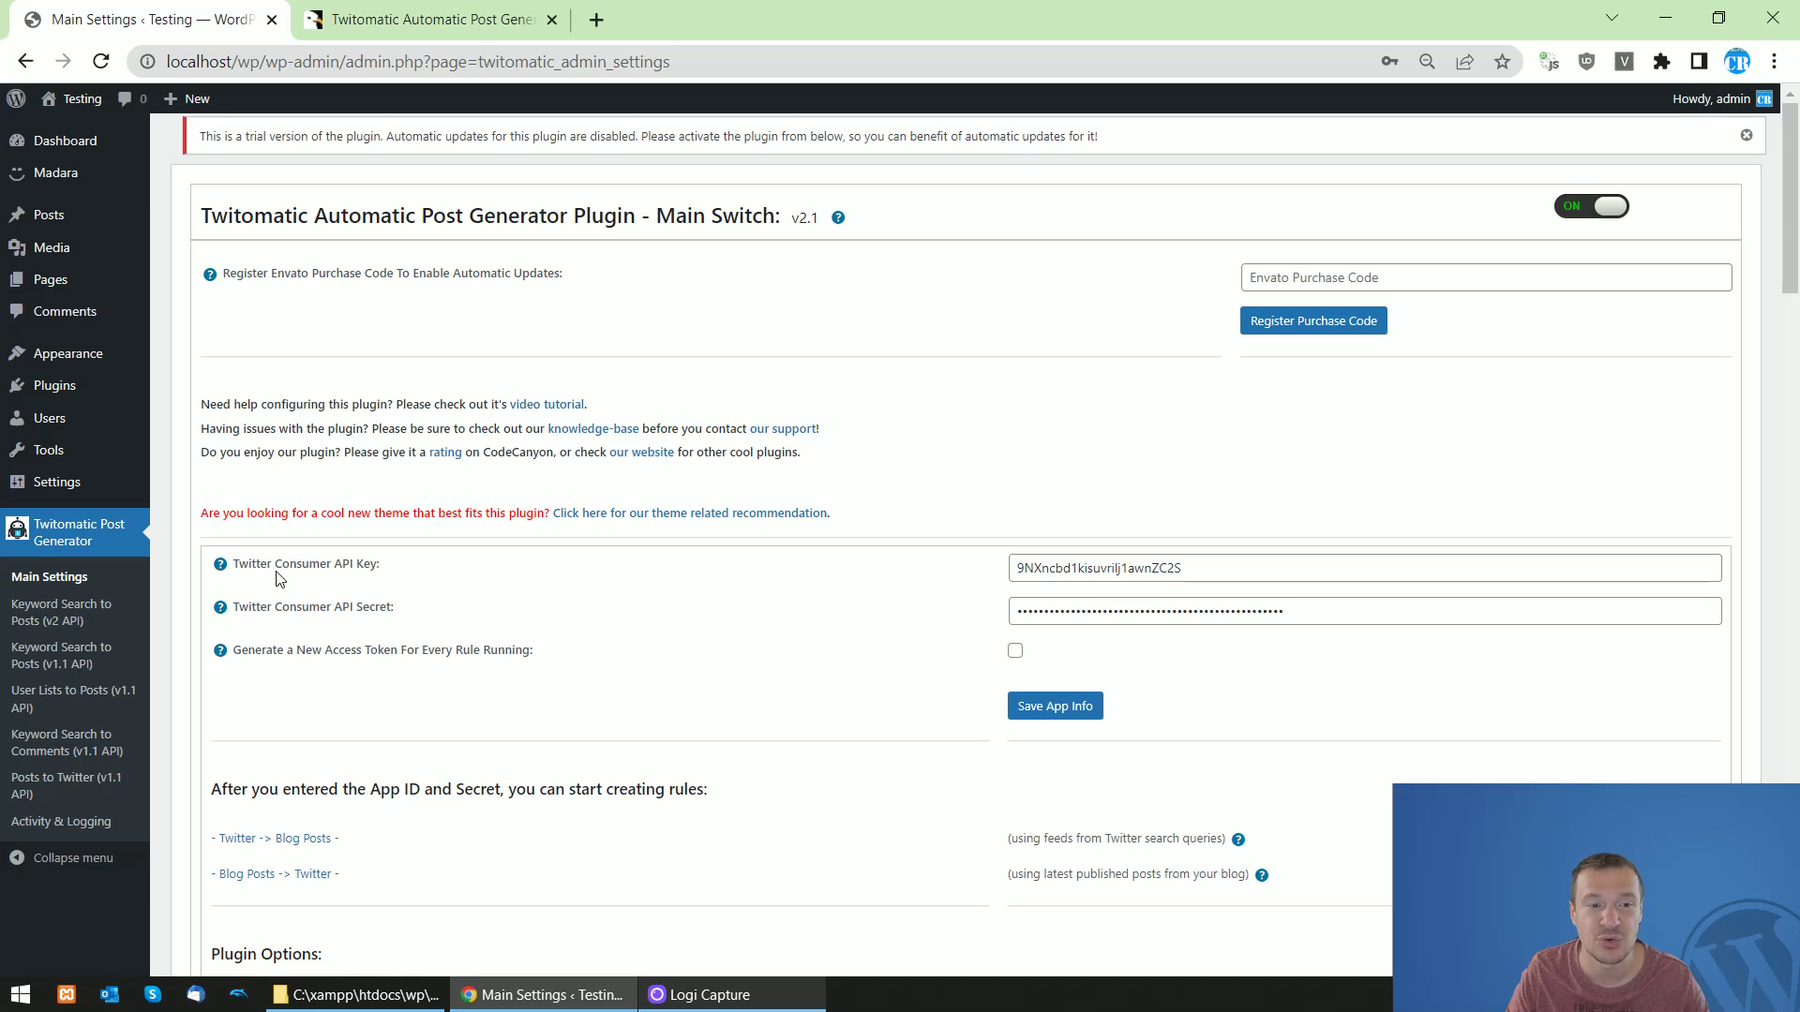
{"action": "mouse_move", "coordinate": [222, 572]}
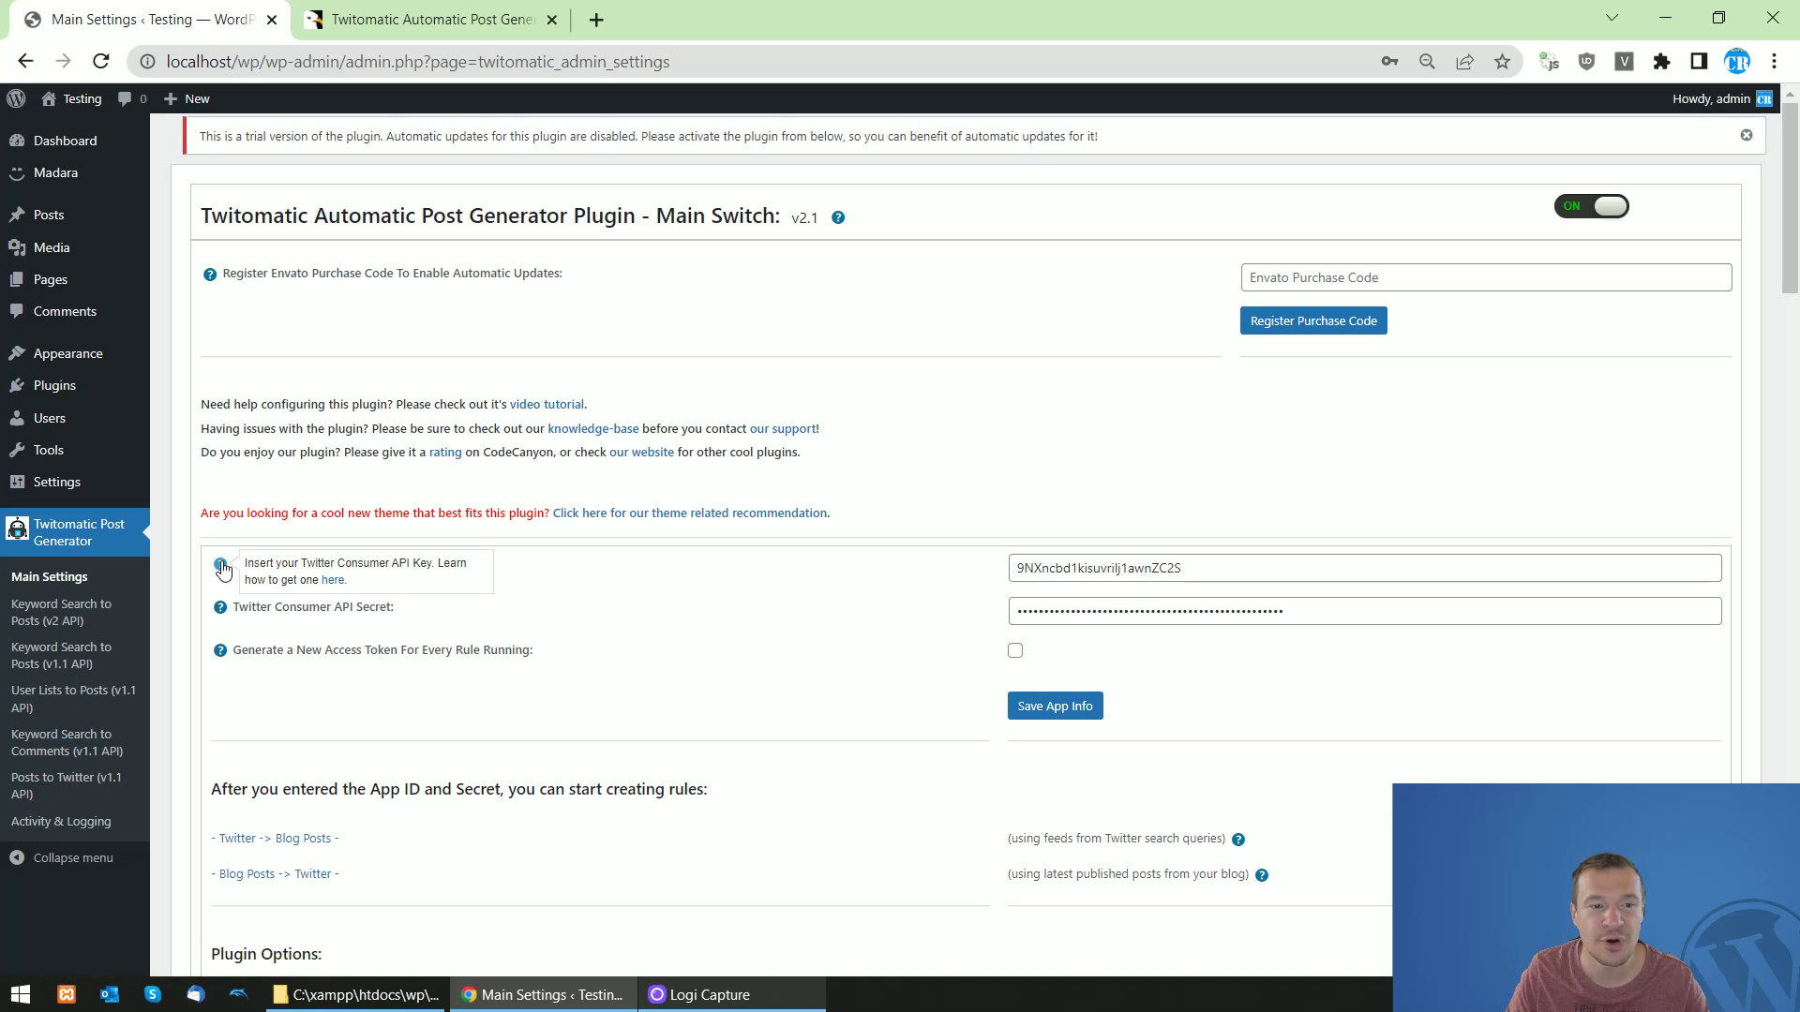
{"action": "left_click", "coordinate": [333, 581]}
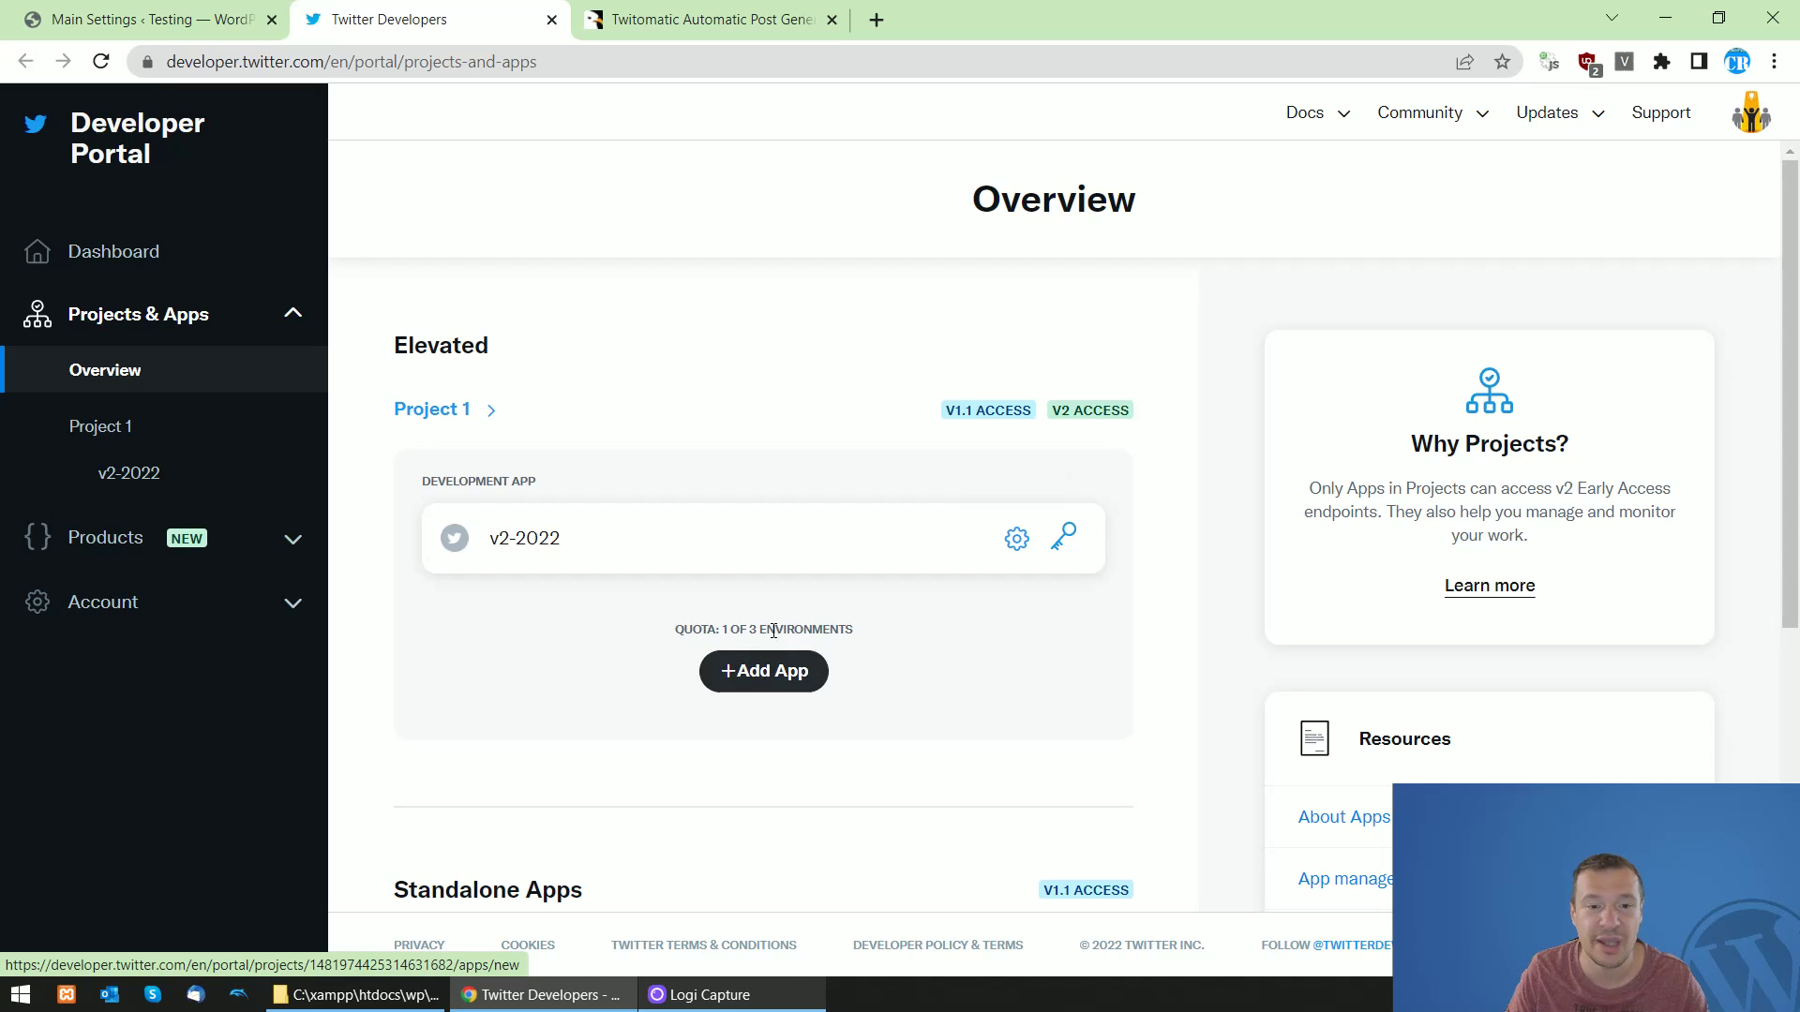
{"action": "left_click", "coordinate": [1015, 540]}
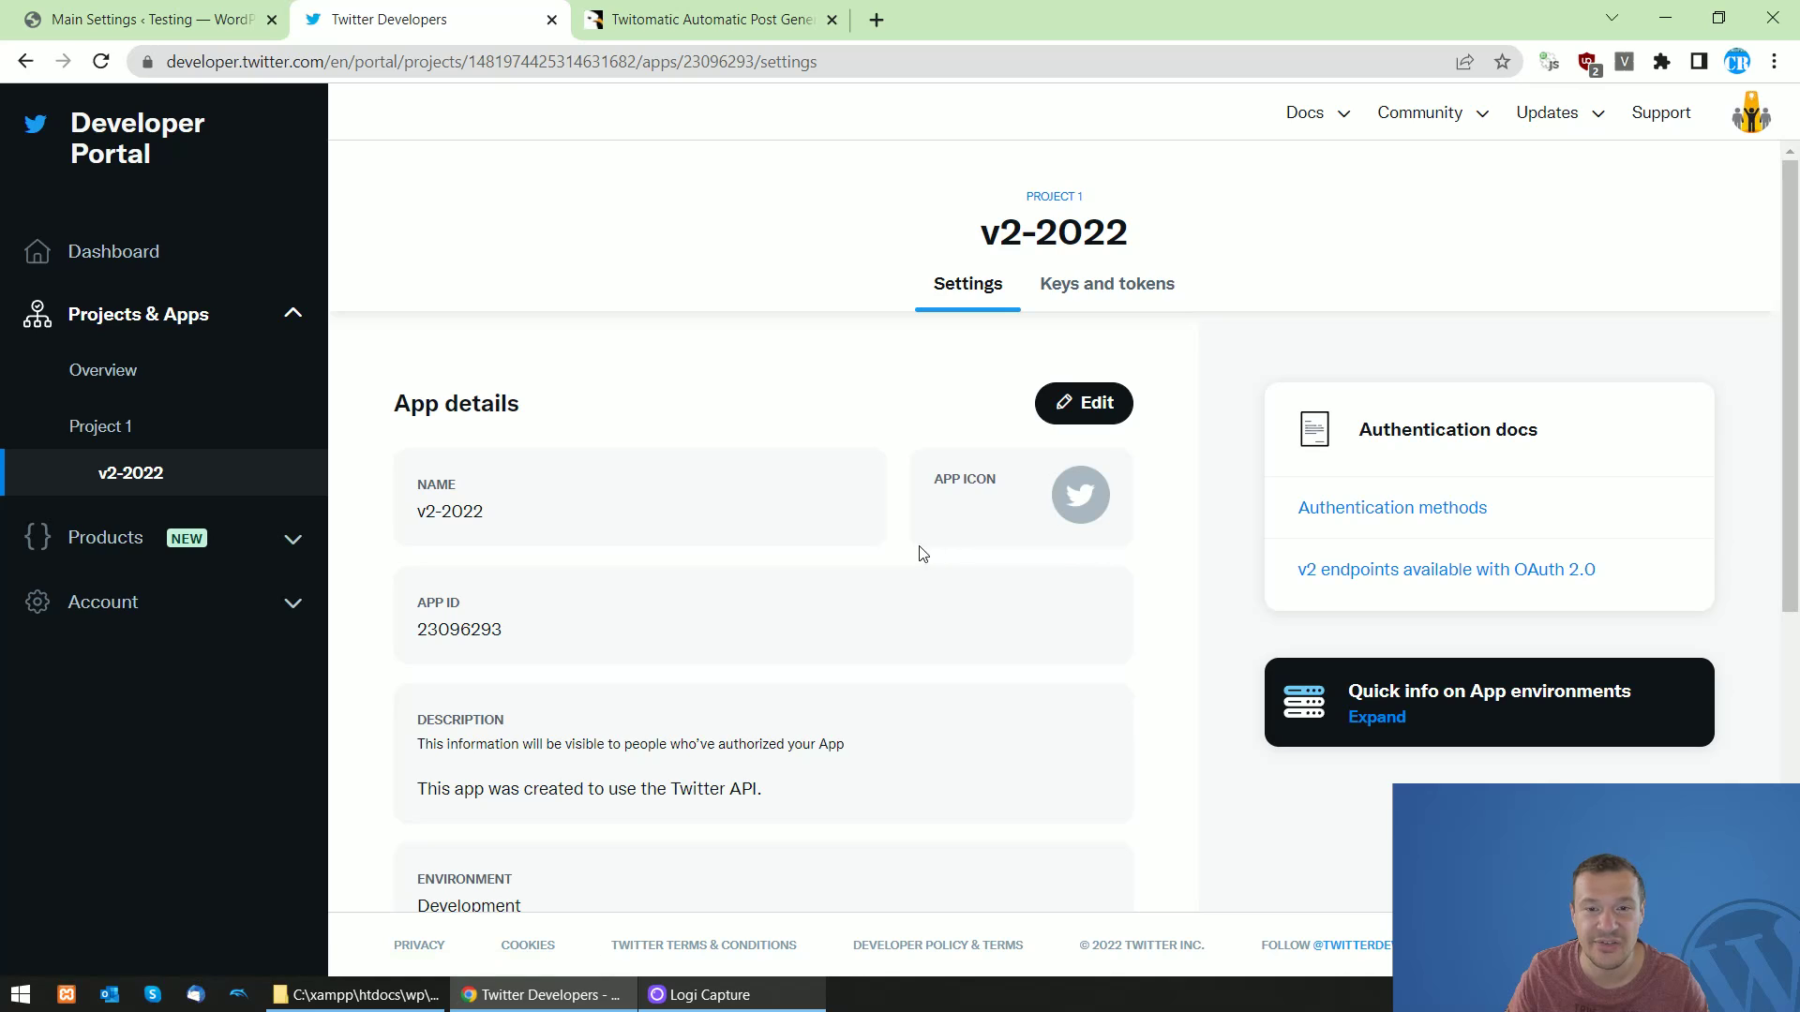
{"action": "left_click", "coordinate": [1080, 296]}
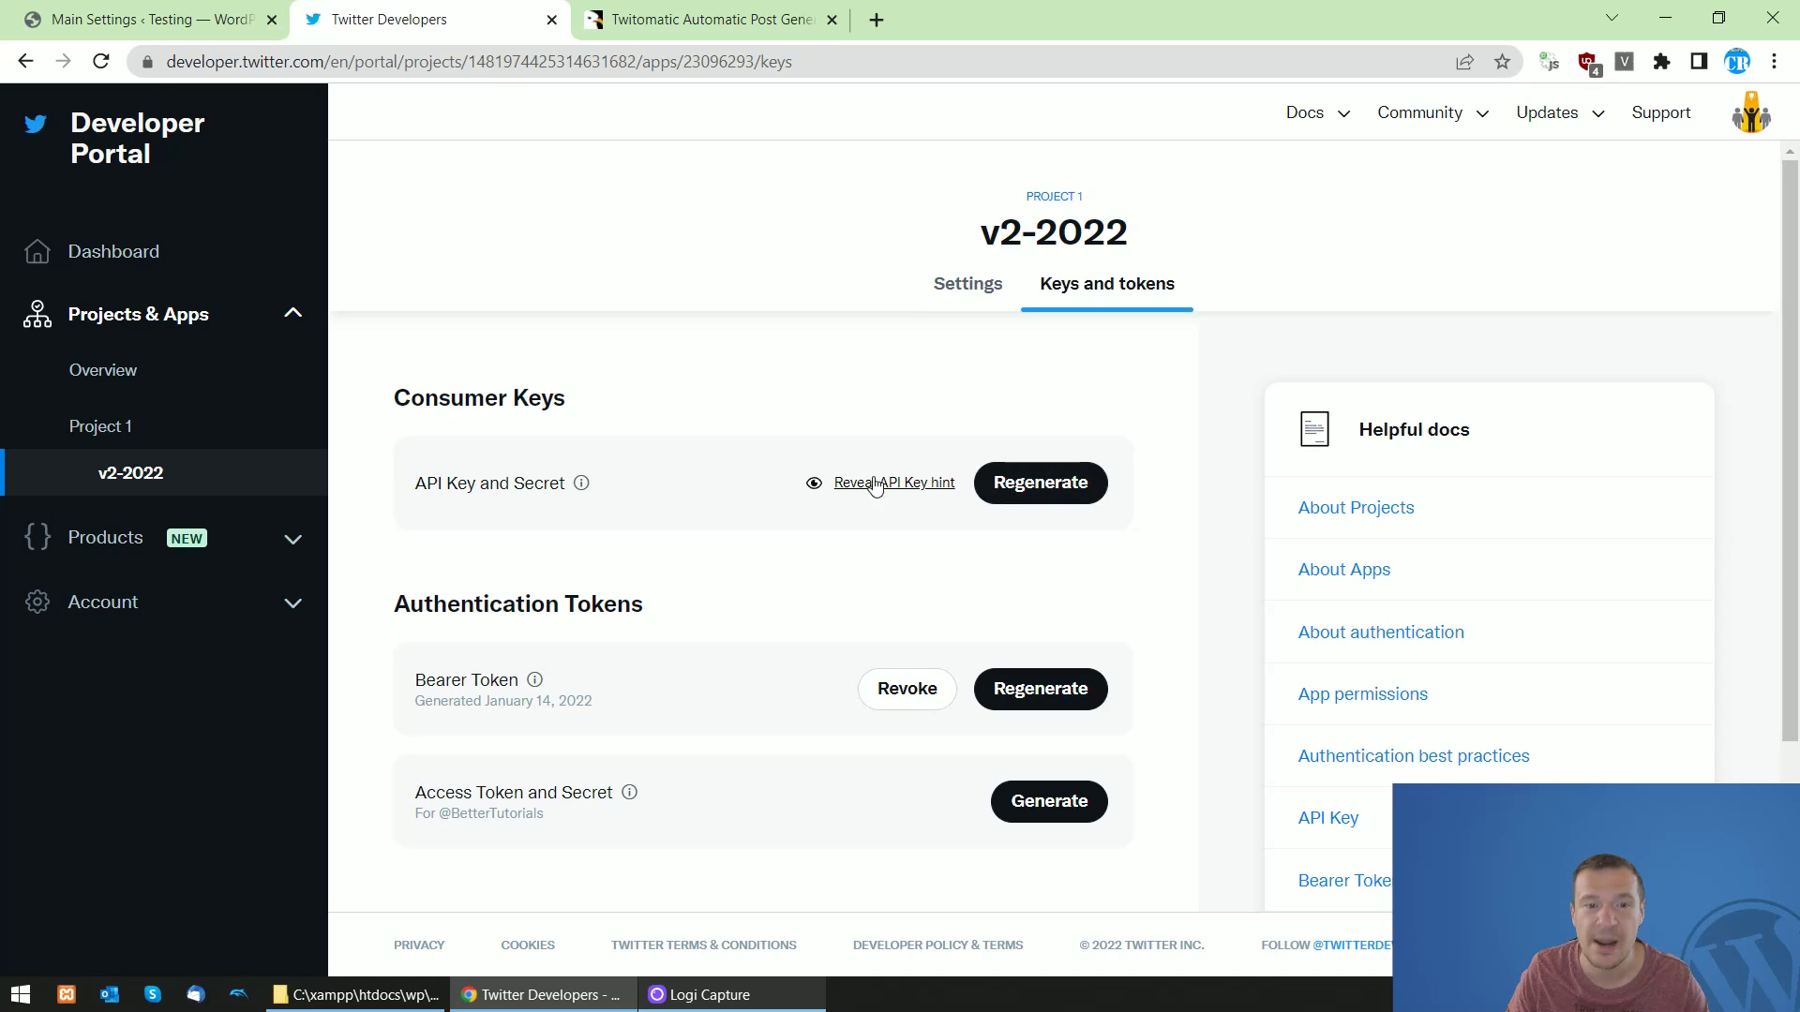
Open the plugin's Keyword Search to Posts (v2 API) rules page and close the Twitter Developer Portal
{"action": "left_click", "coordinate": [212, 13]}
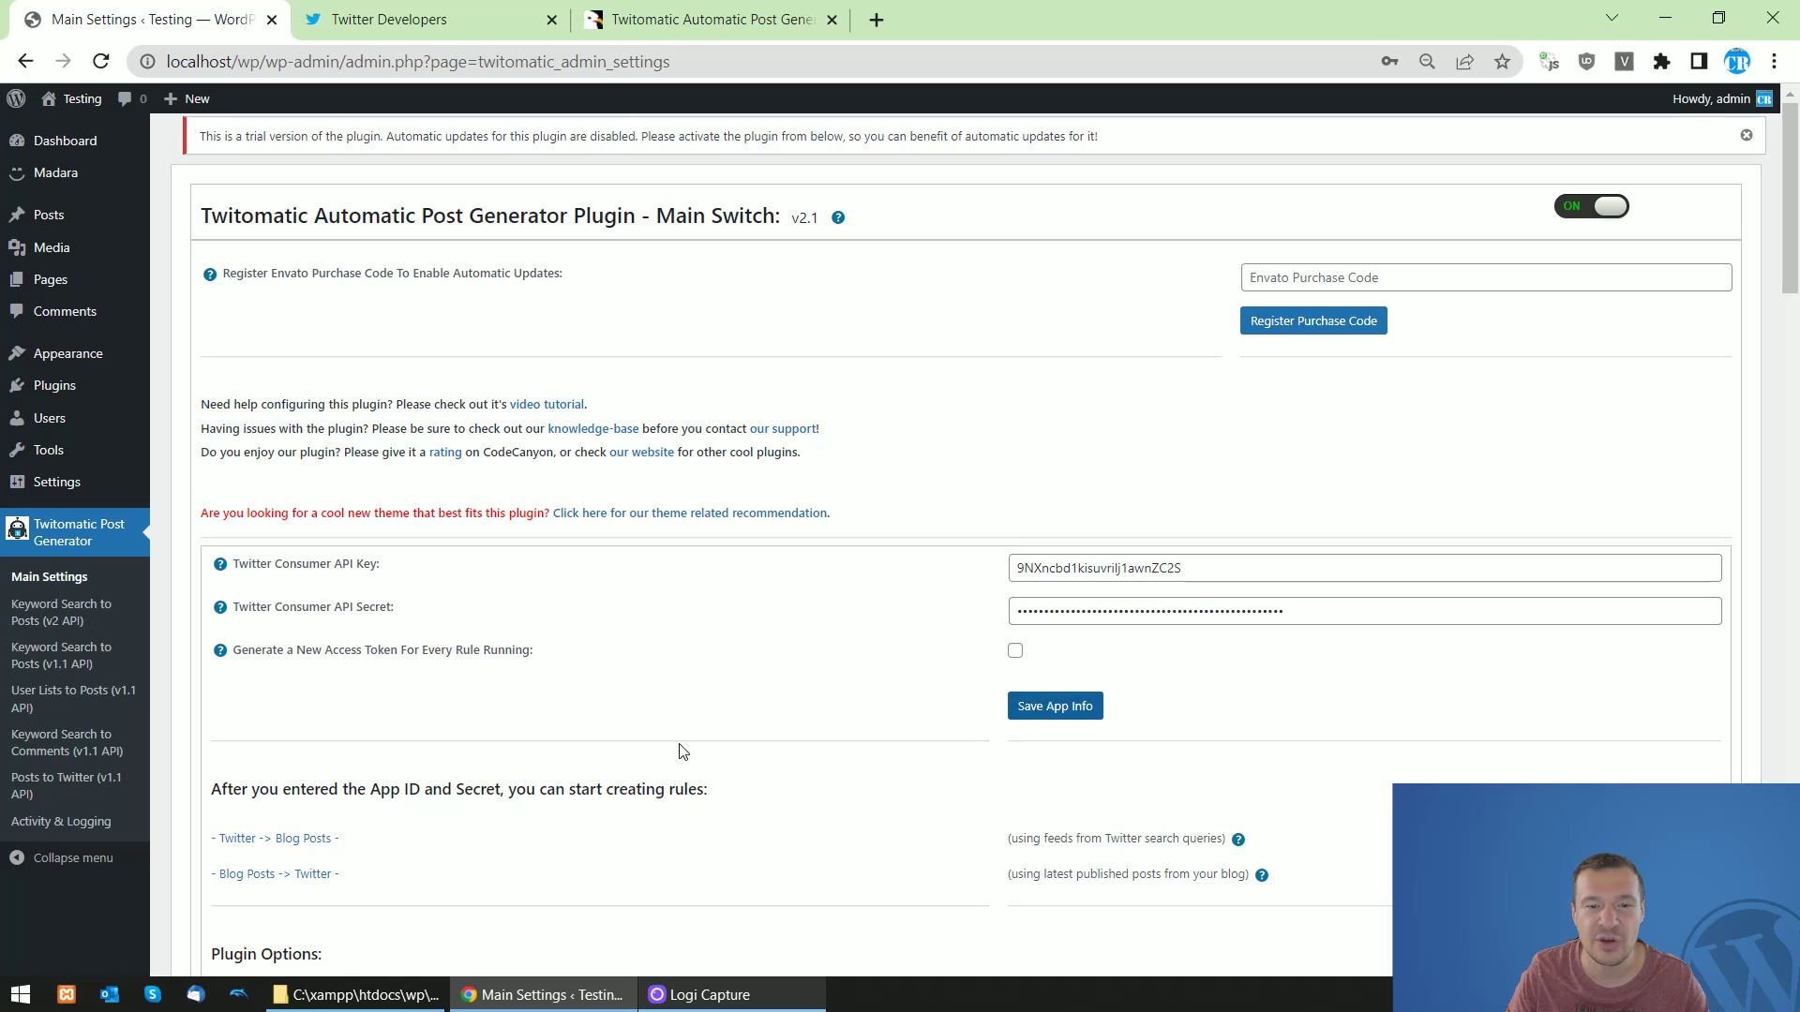
{"action": "left_click", "coordinate": [26, 623]}
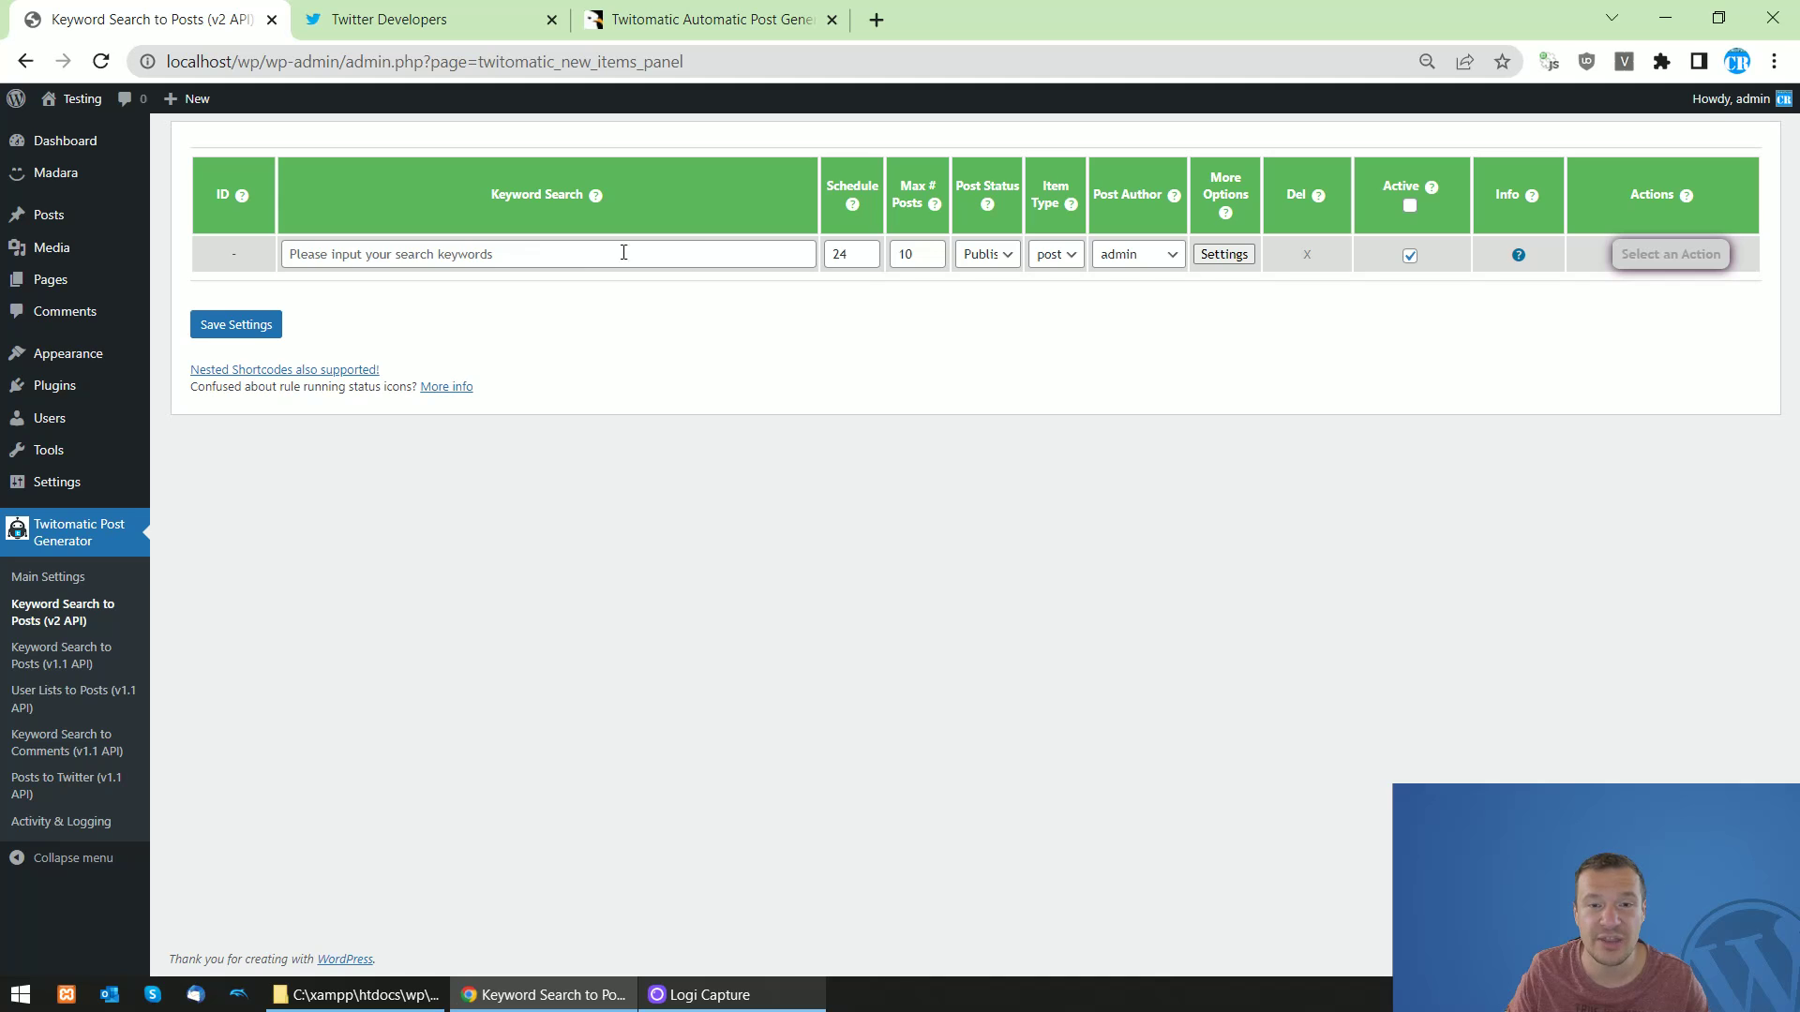
{"action": "left_click", "coordinate": [610, 26]}
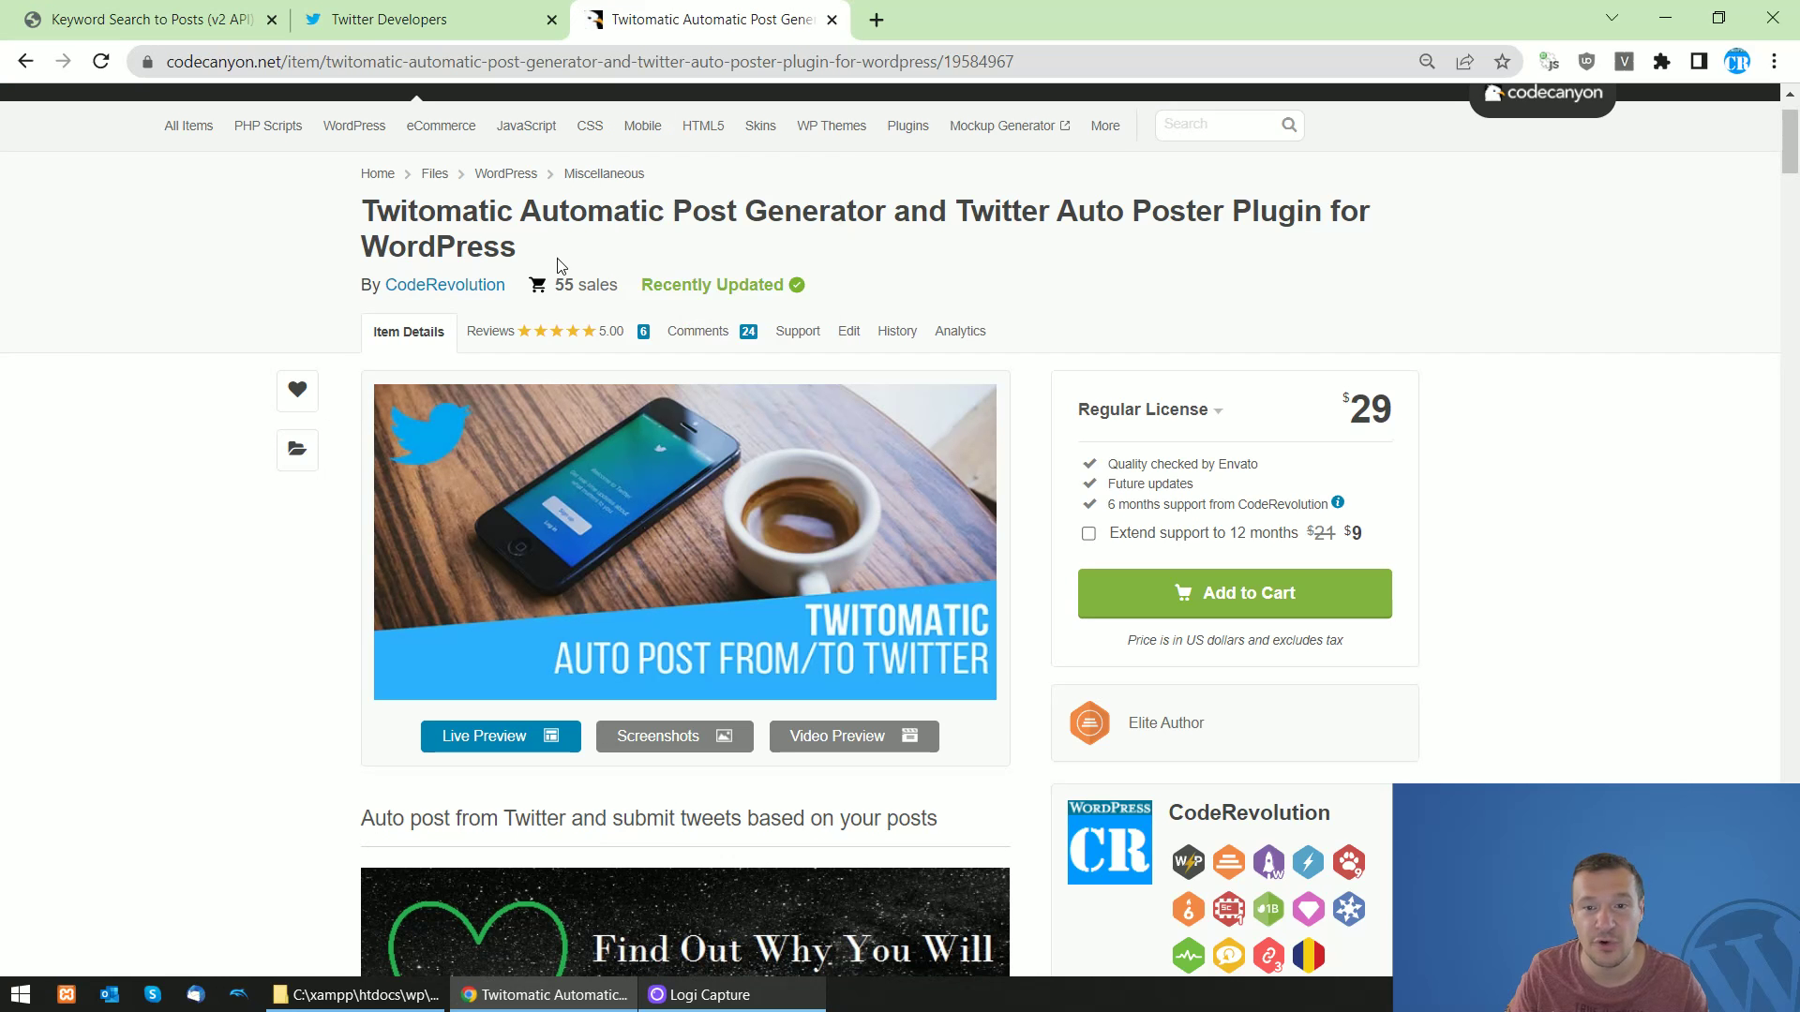
{"action": "left_click", "coordinate": [338, 11]}
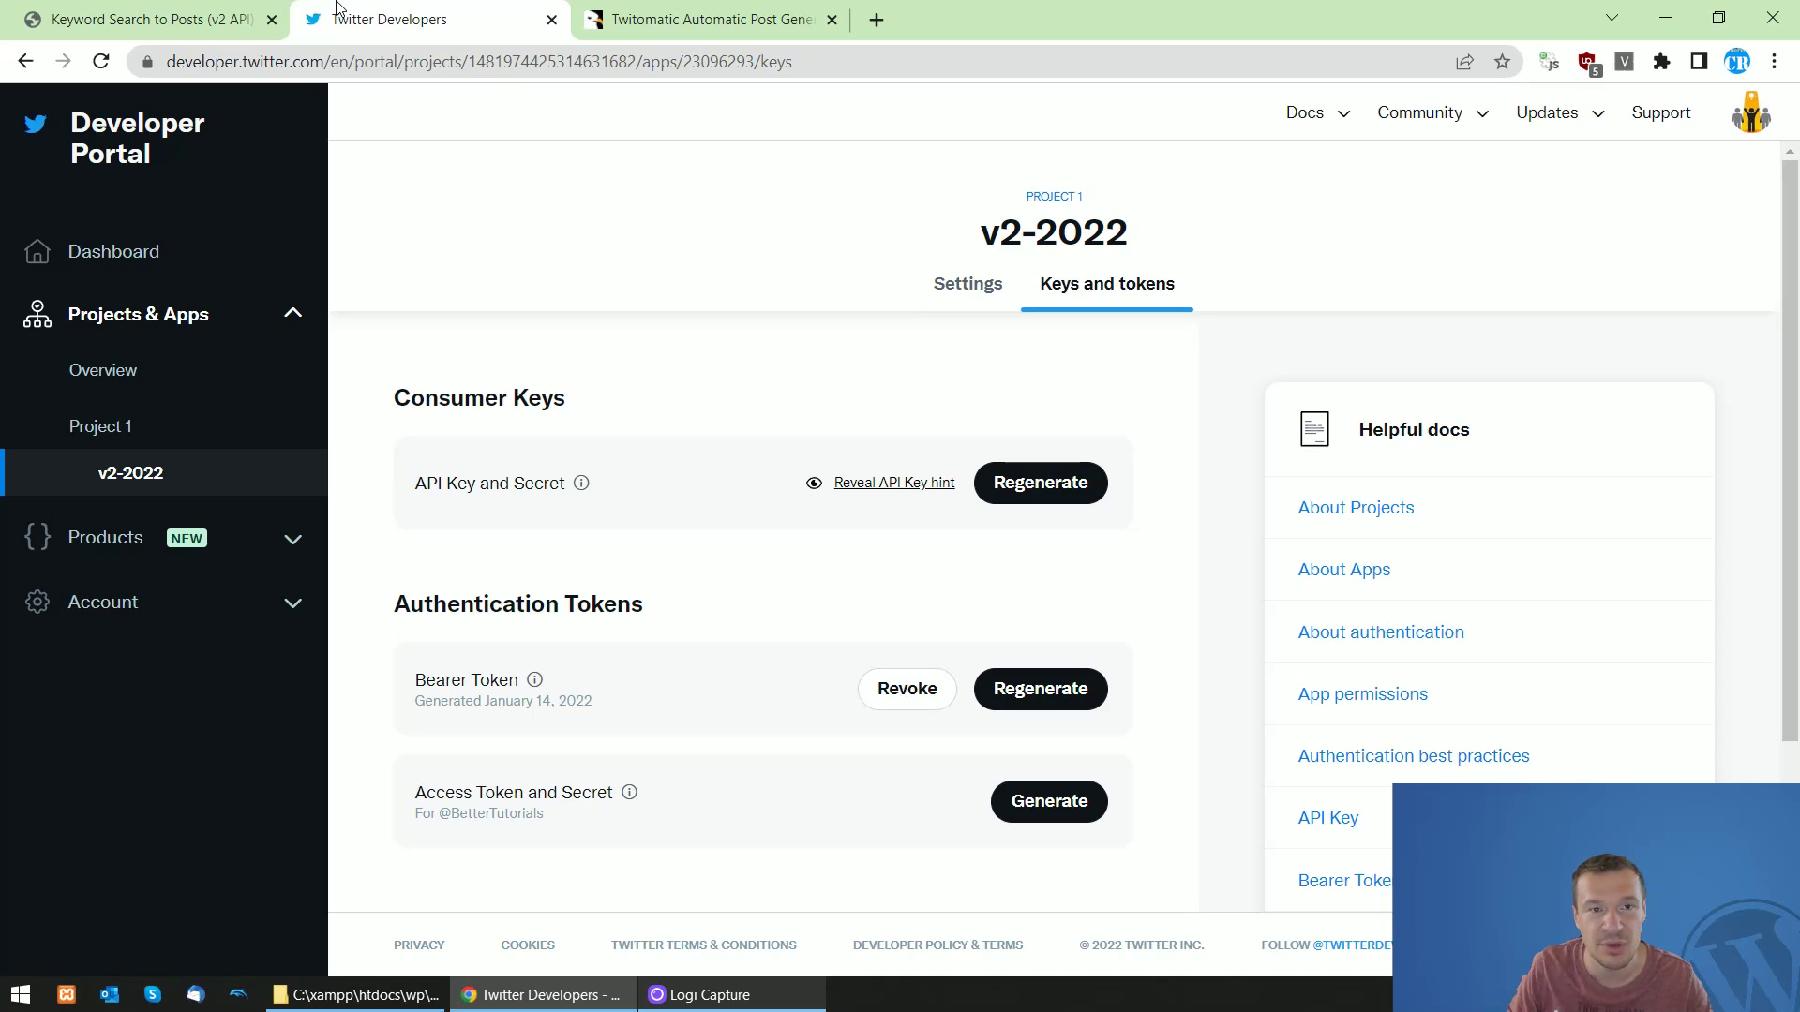
{"action": "left_click", "coordinate": [551, 20]}
{"action": "left_click", "coordinate": [199, 14]}
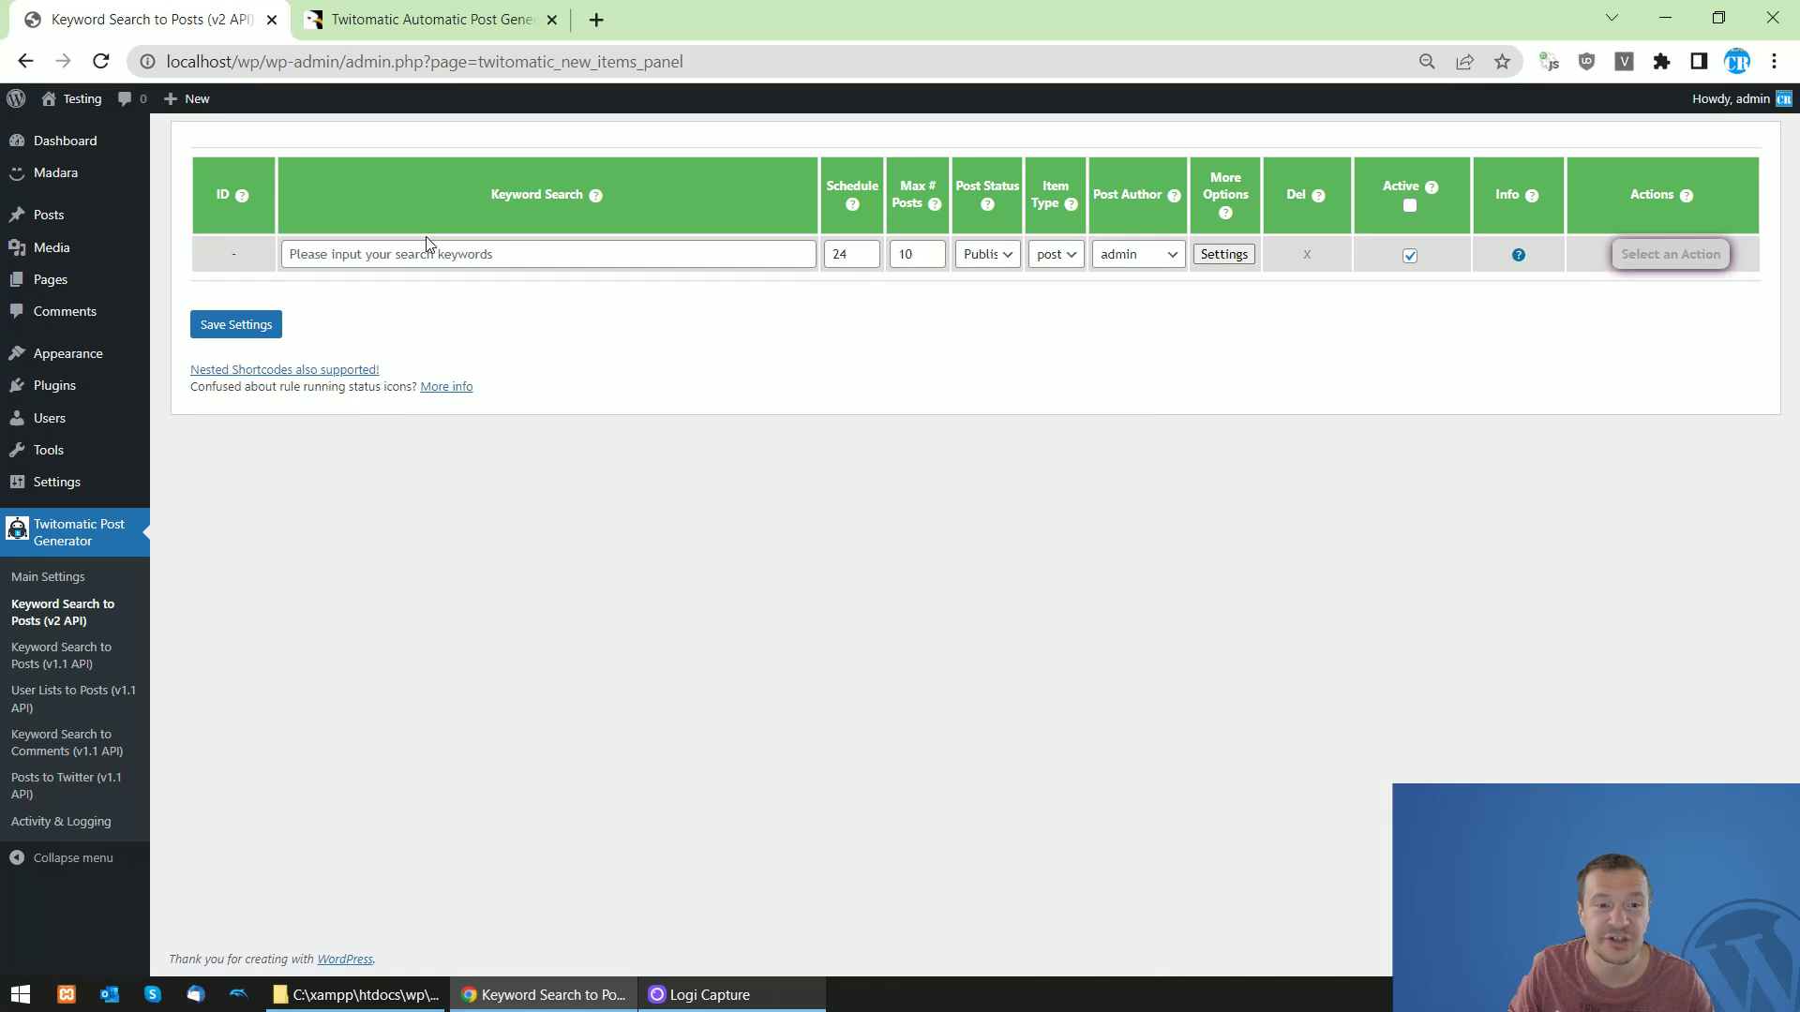
Open the keyword structure documentation linked from the Keyword Search help and find the standalone and conjunction-required operator examples
{"action": "mouse_move", "coordinate": [595, 197]}
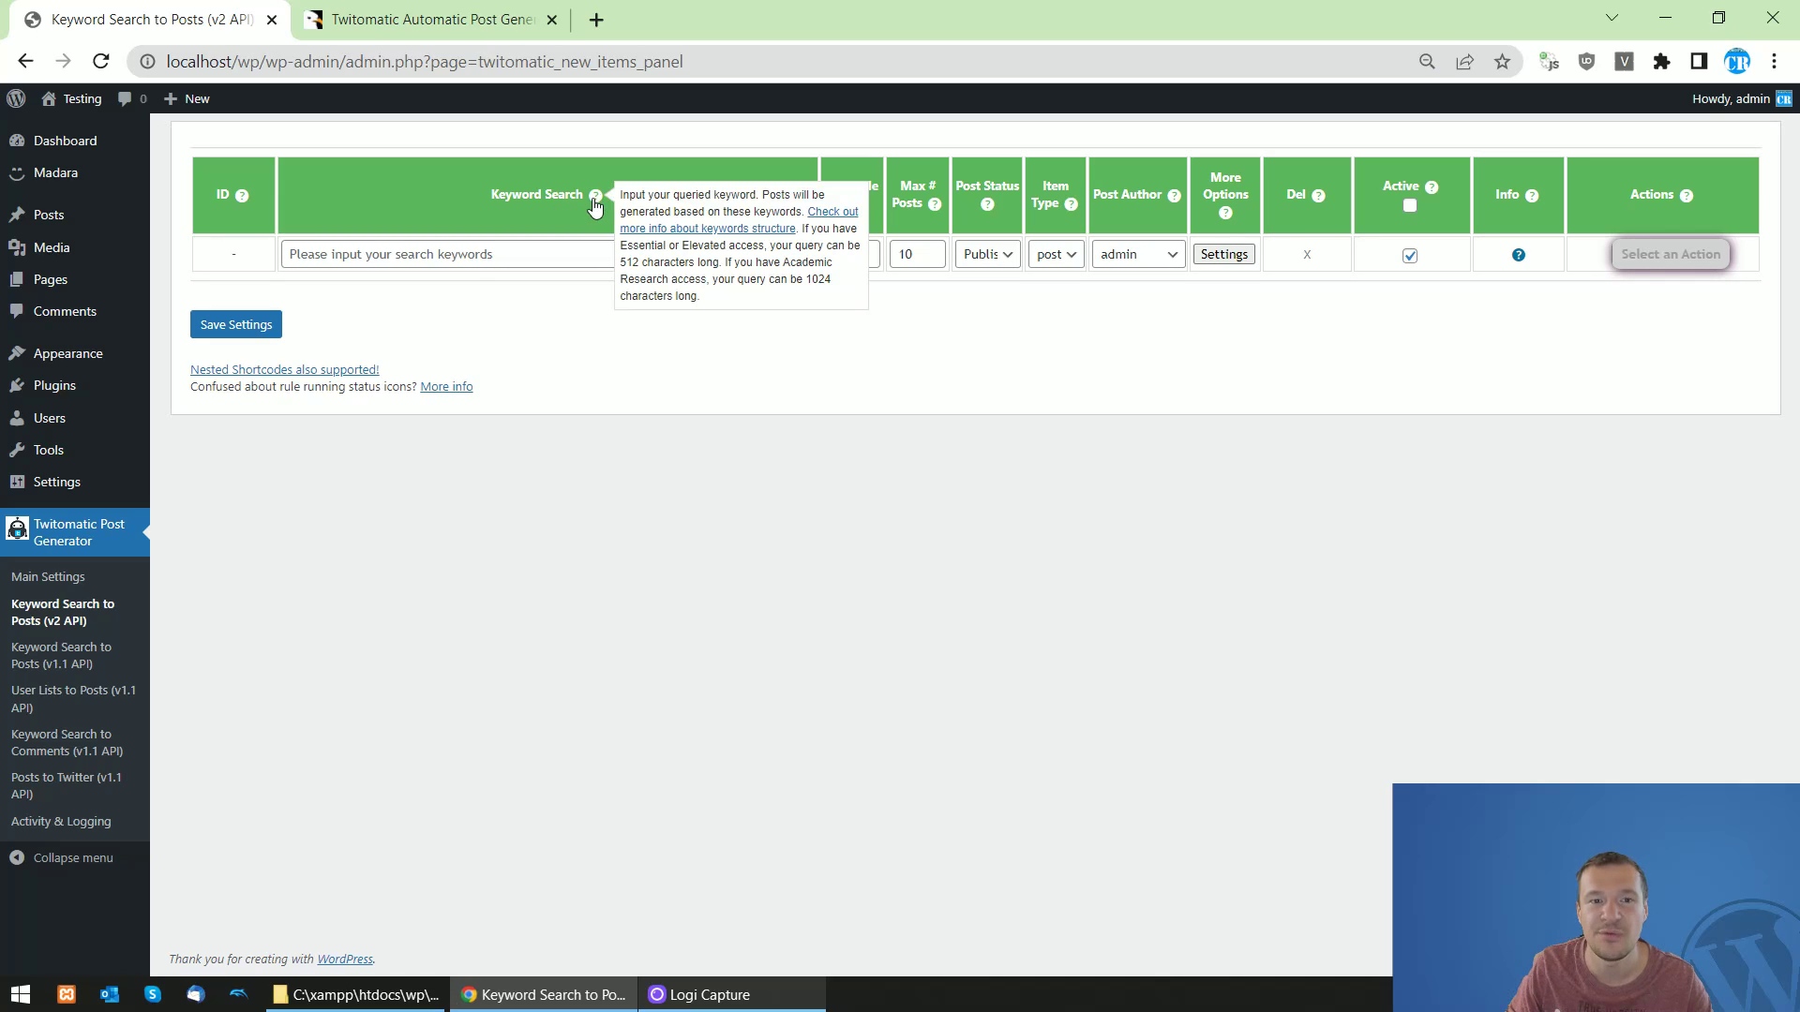
{"action": "left_click", "coordinate": [670, 230]}
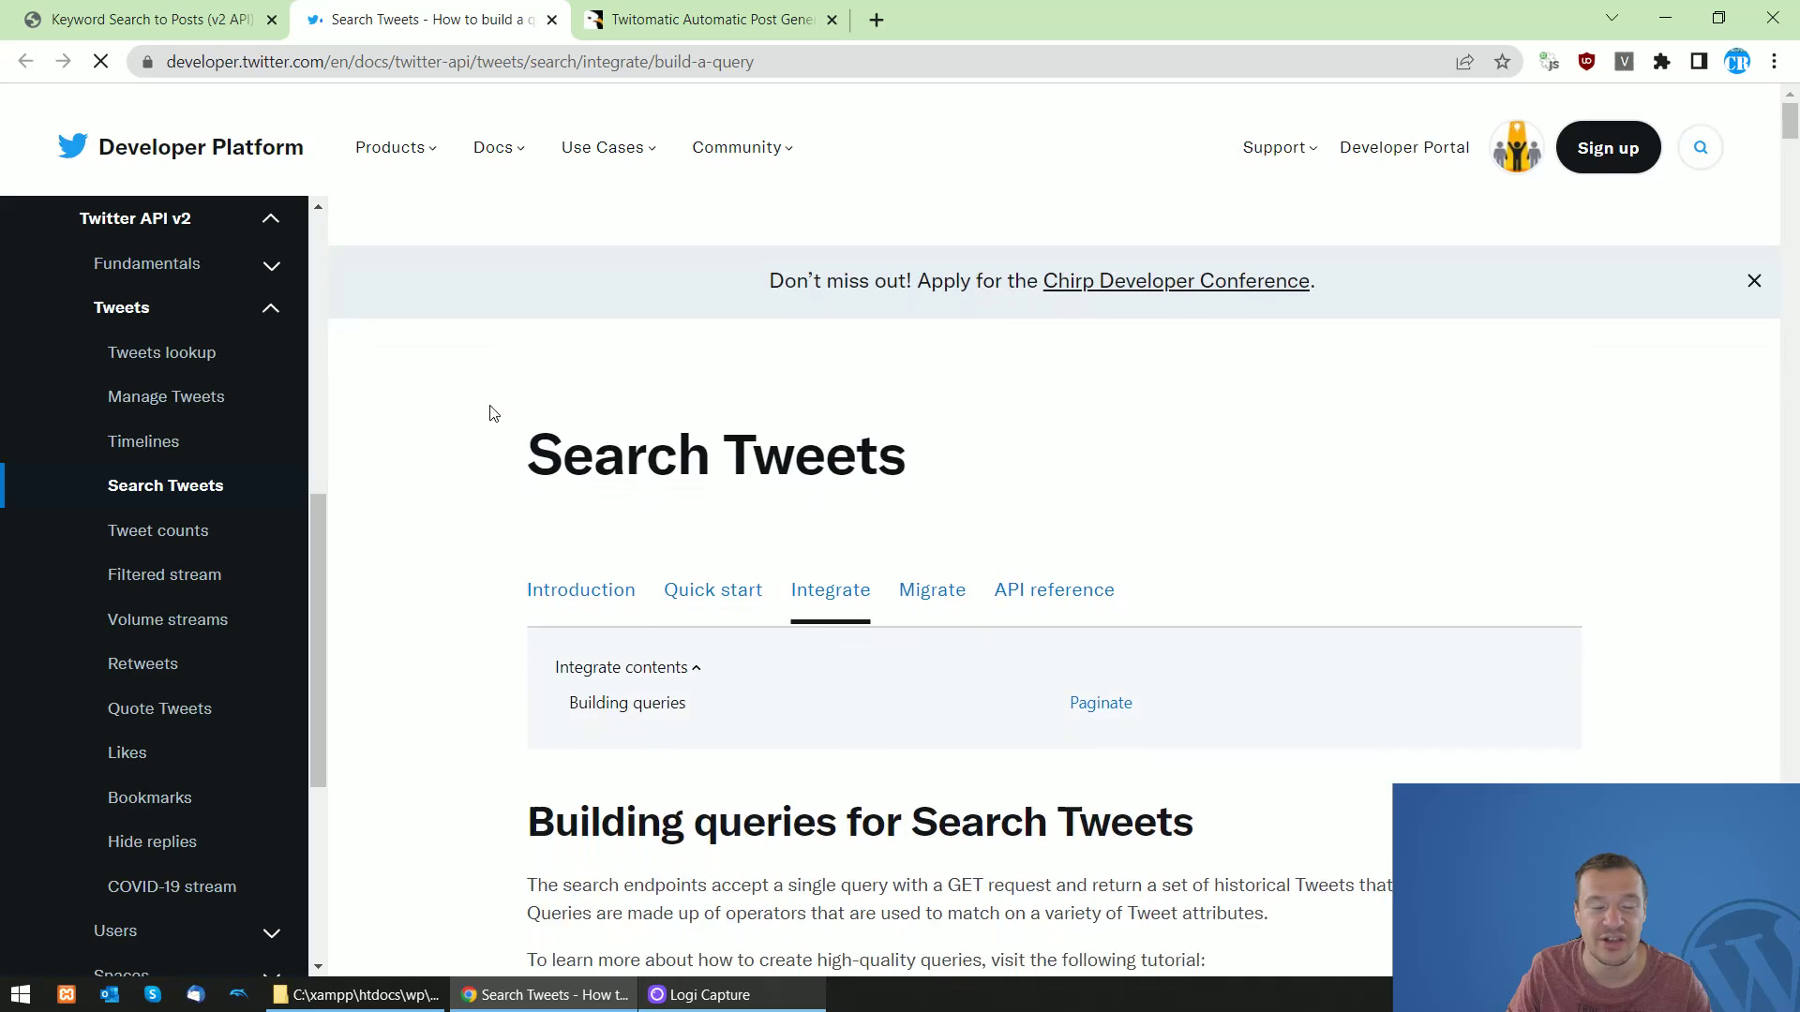
{"action": "scroll", "coordinate": [503, 466], "scroll_direction": "down", "scroll_amount": 10}
{"action": "scroll", "coordinate": [506, 567], "scroll_direction": "down", "scroll_amount": 8}
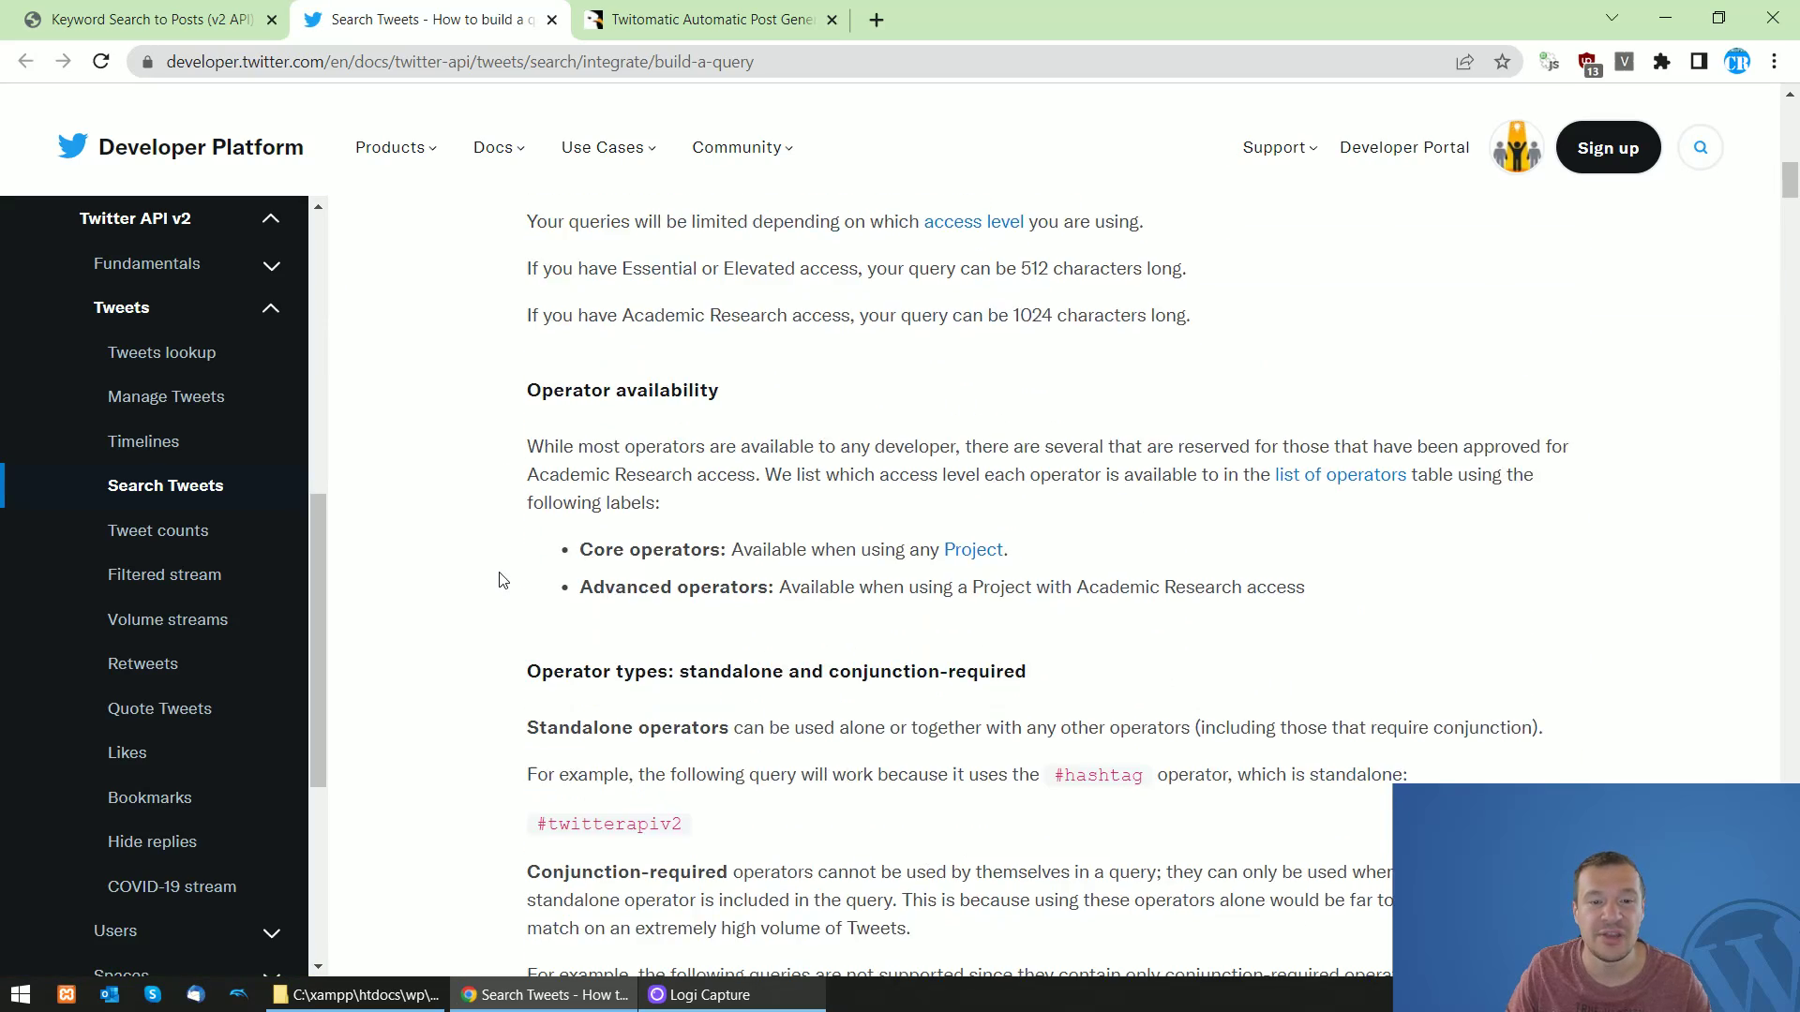
{"action": "mouse_move", "coordinate": [1792, 197]}
{"action": "left_mouse_down"}
{"action": "mouse_move", "coordinate": [1791, 232]}
{"action": "mouse_move", "coordinate": [1791, 218]}
{"action": "left_mouse_up"}
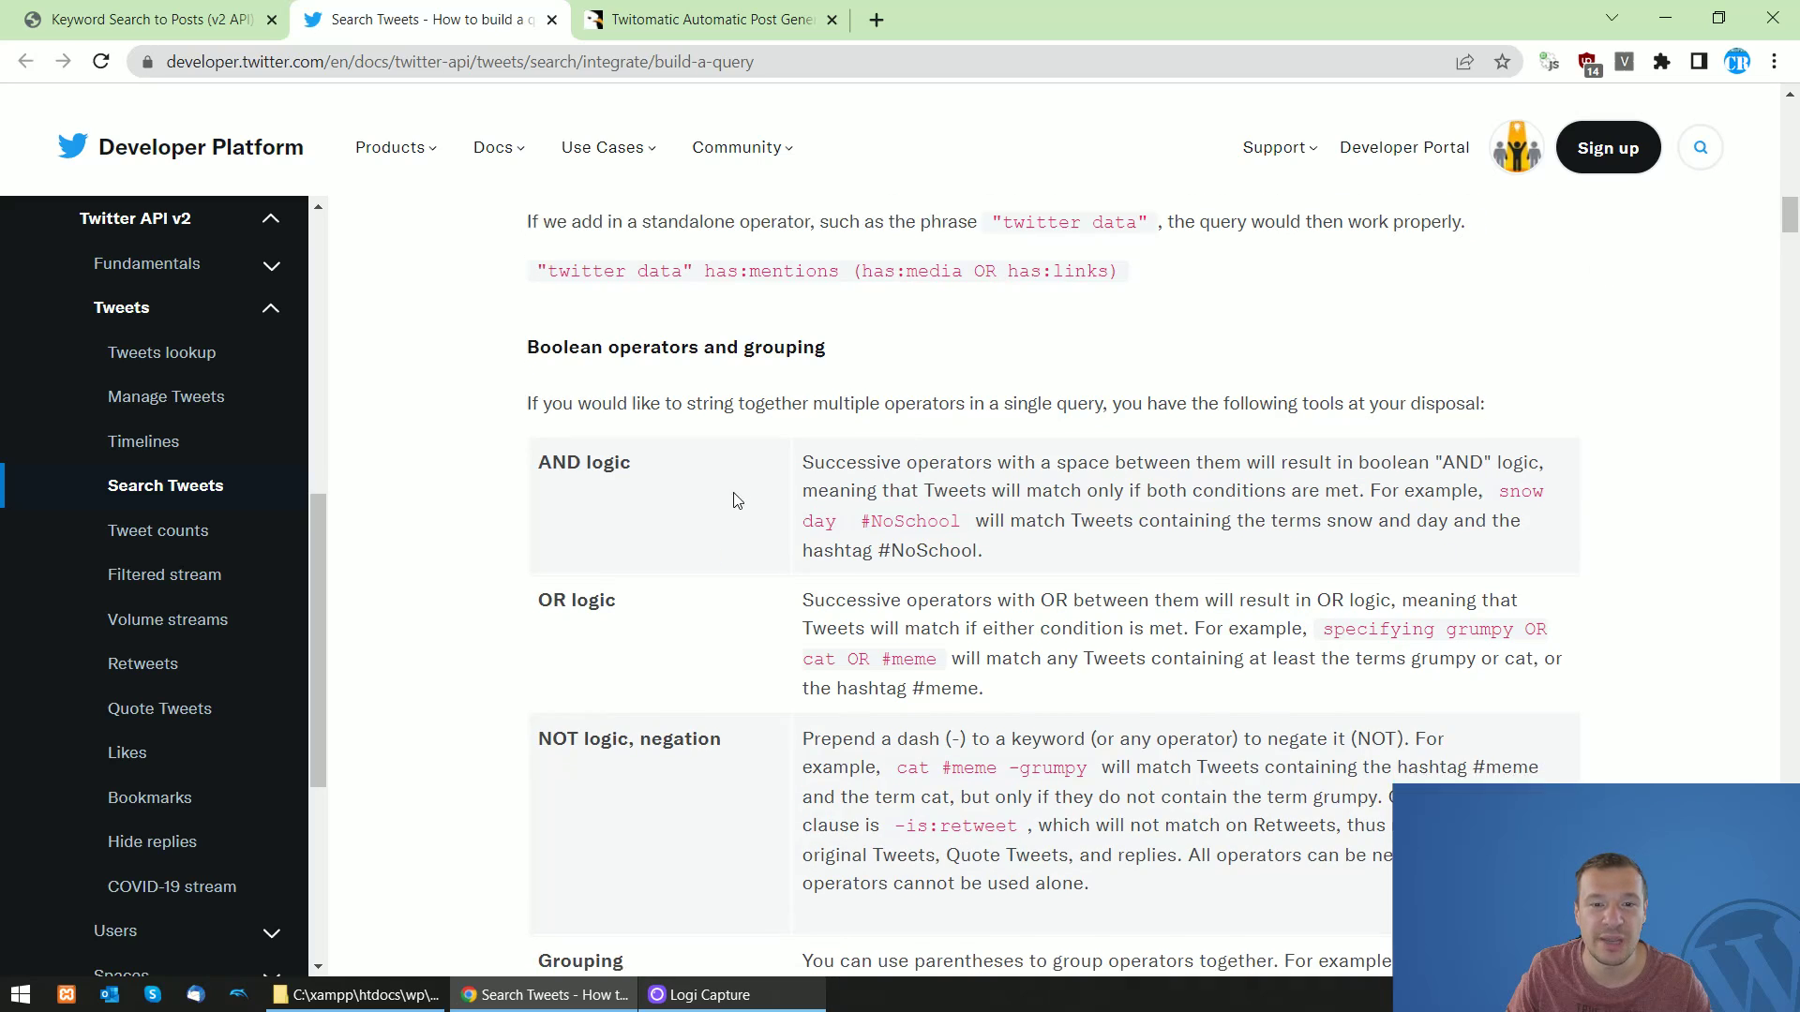
{"action": "scroll", "coordinate": [619, 431], "scroll_direction": "up", "scroll_amount": 1}
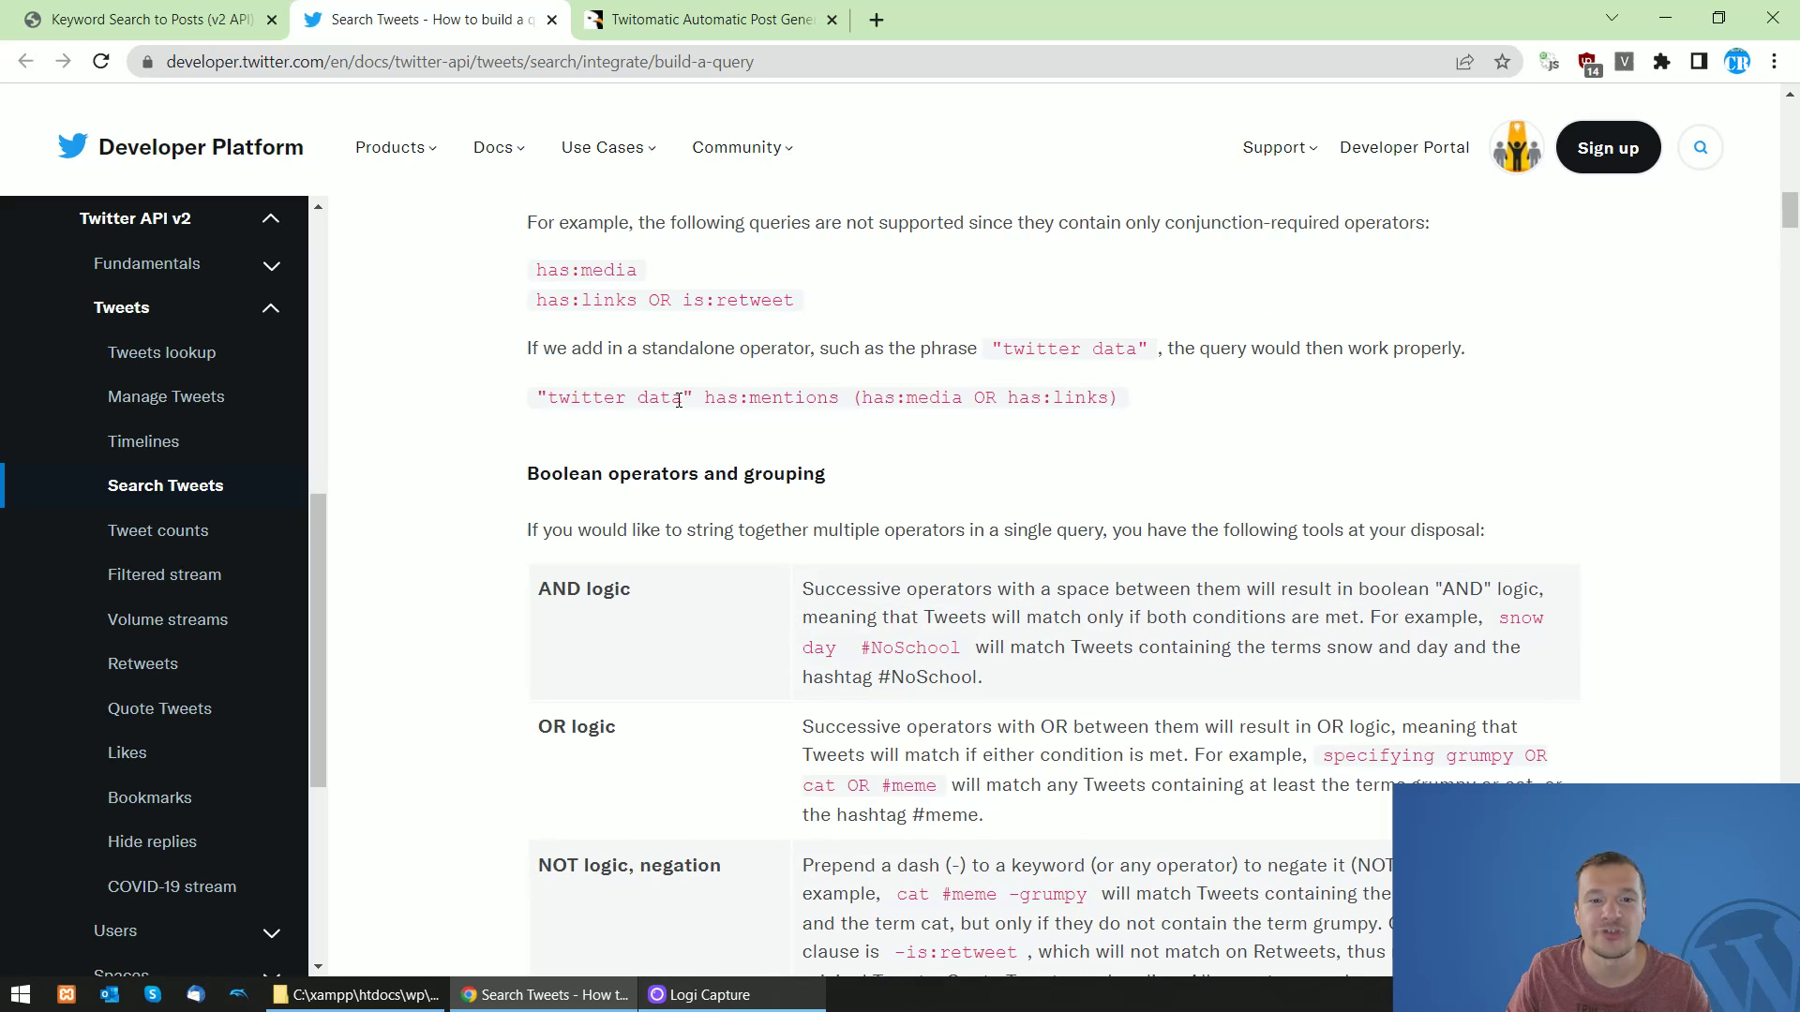
Examine the phrase, has:mentions, has:media, has:links and is:retweet operators in the example queries above Boolean operators and grouping
{"action": "left_click_drag", "start_coordinate": [682, 397], "coordinate": [694, 397]}
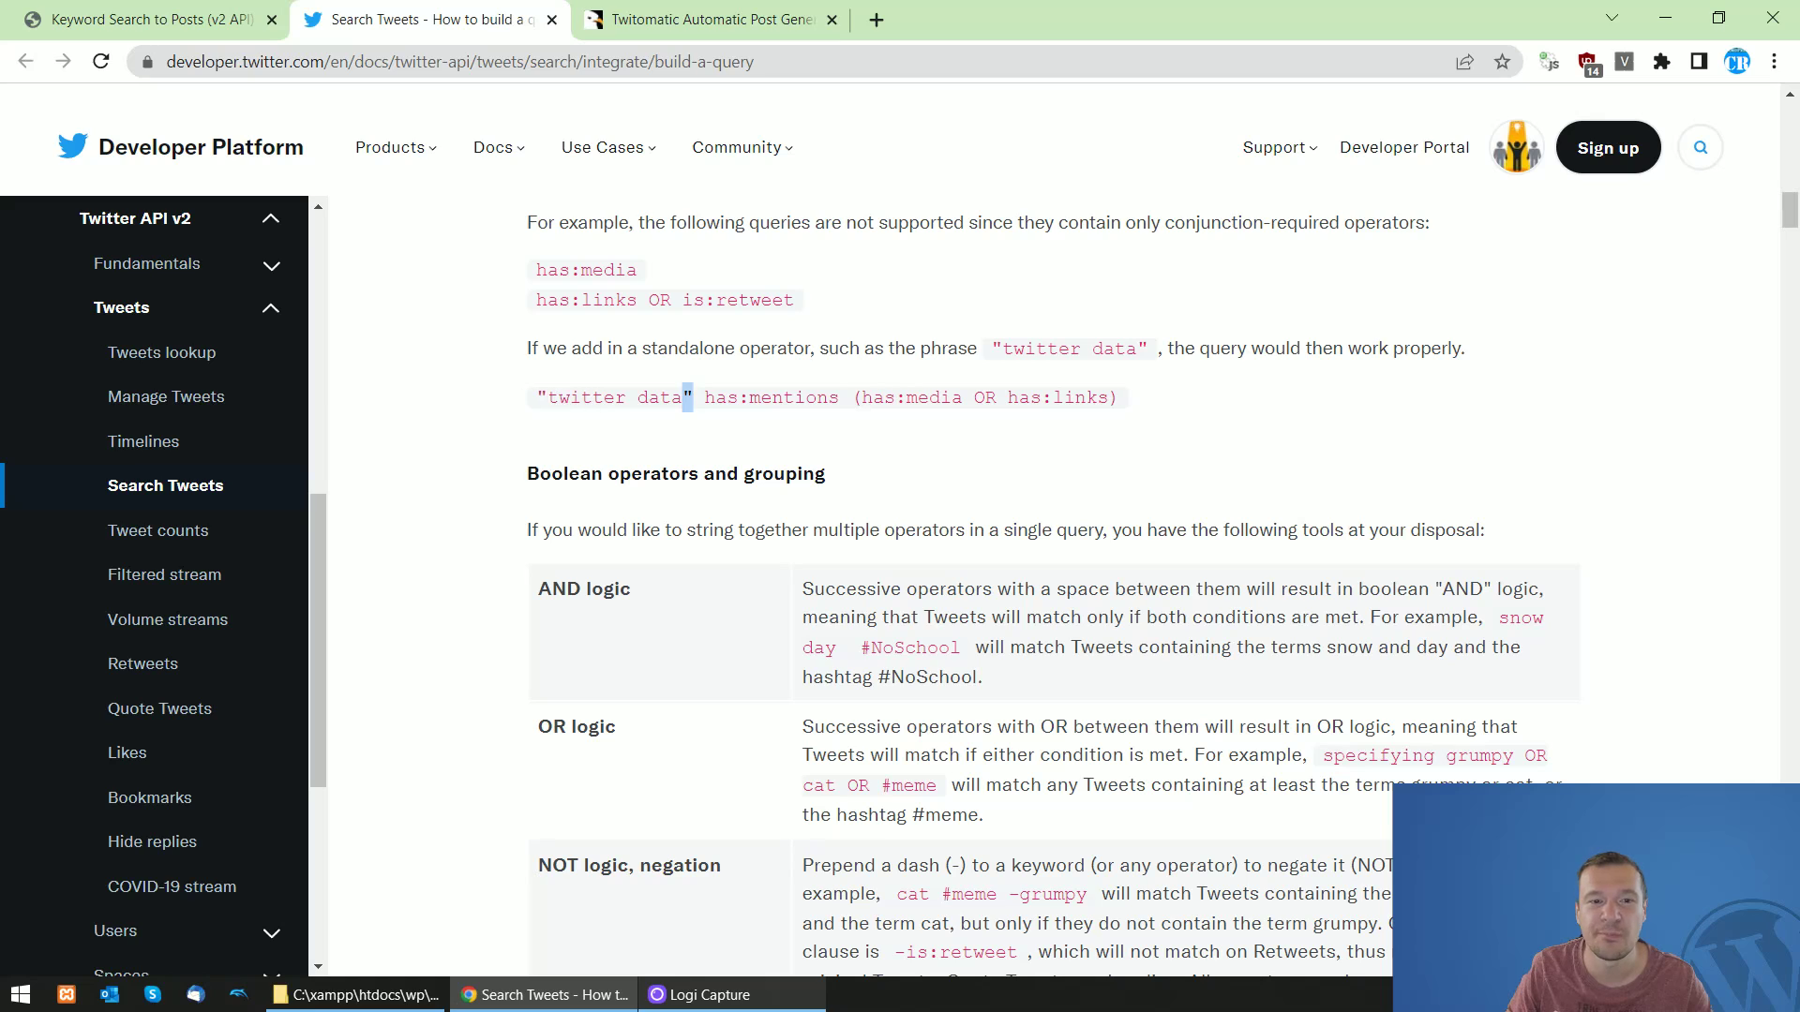
{"action": "left_click_drag", "start_coordinate": [548, 397], "coordinate": [682, 398]}
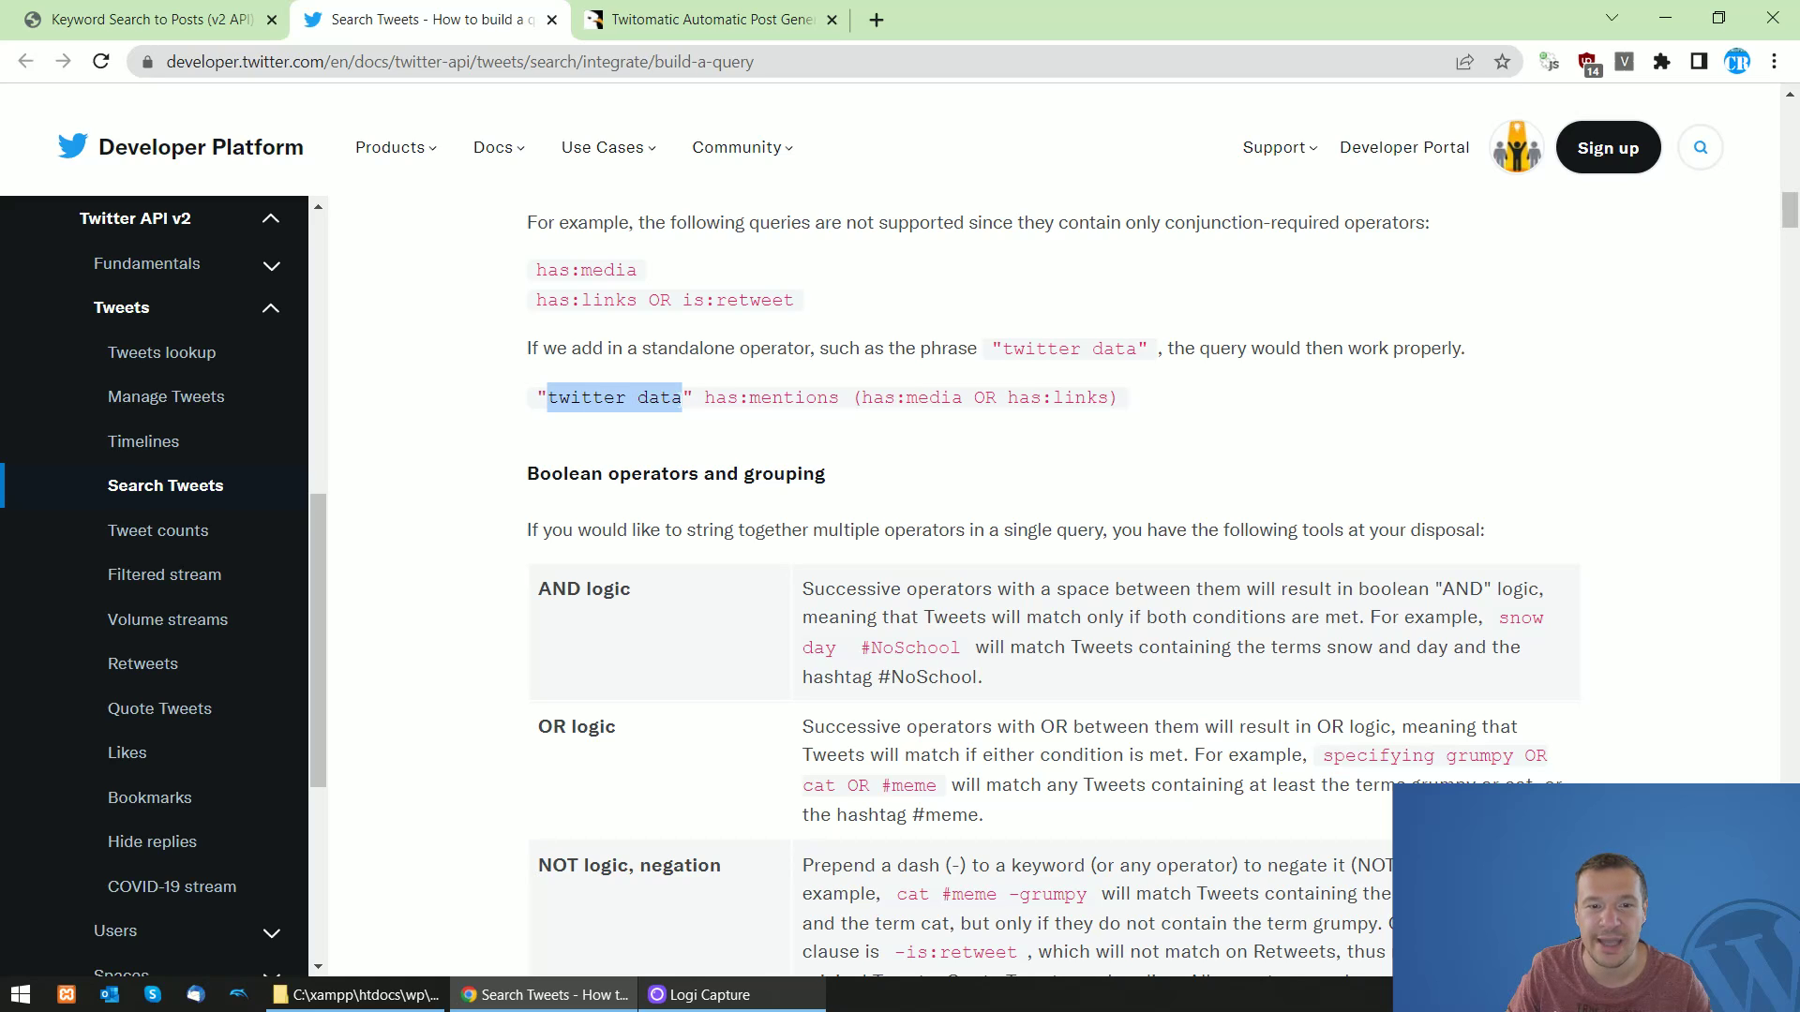
{"action": "double_click", "coordinate": [714, 398]}
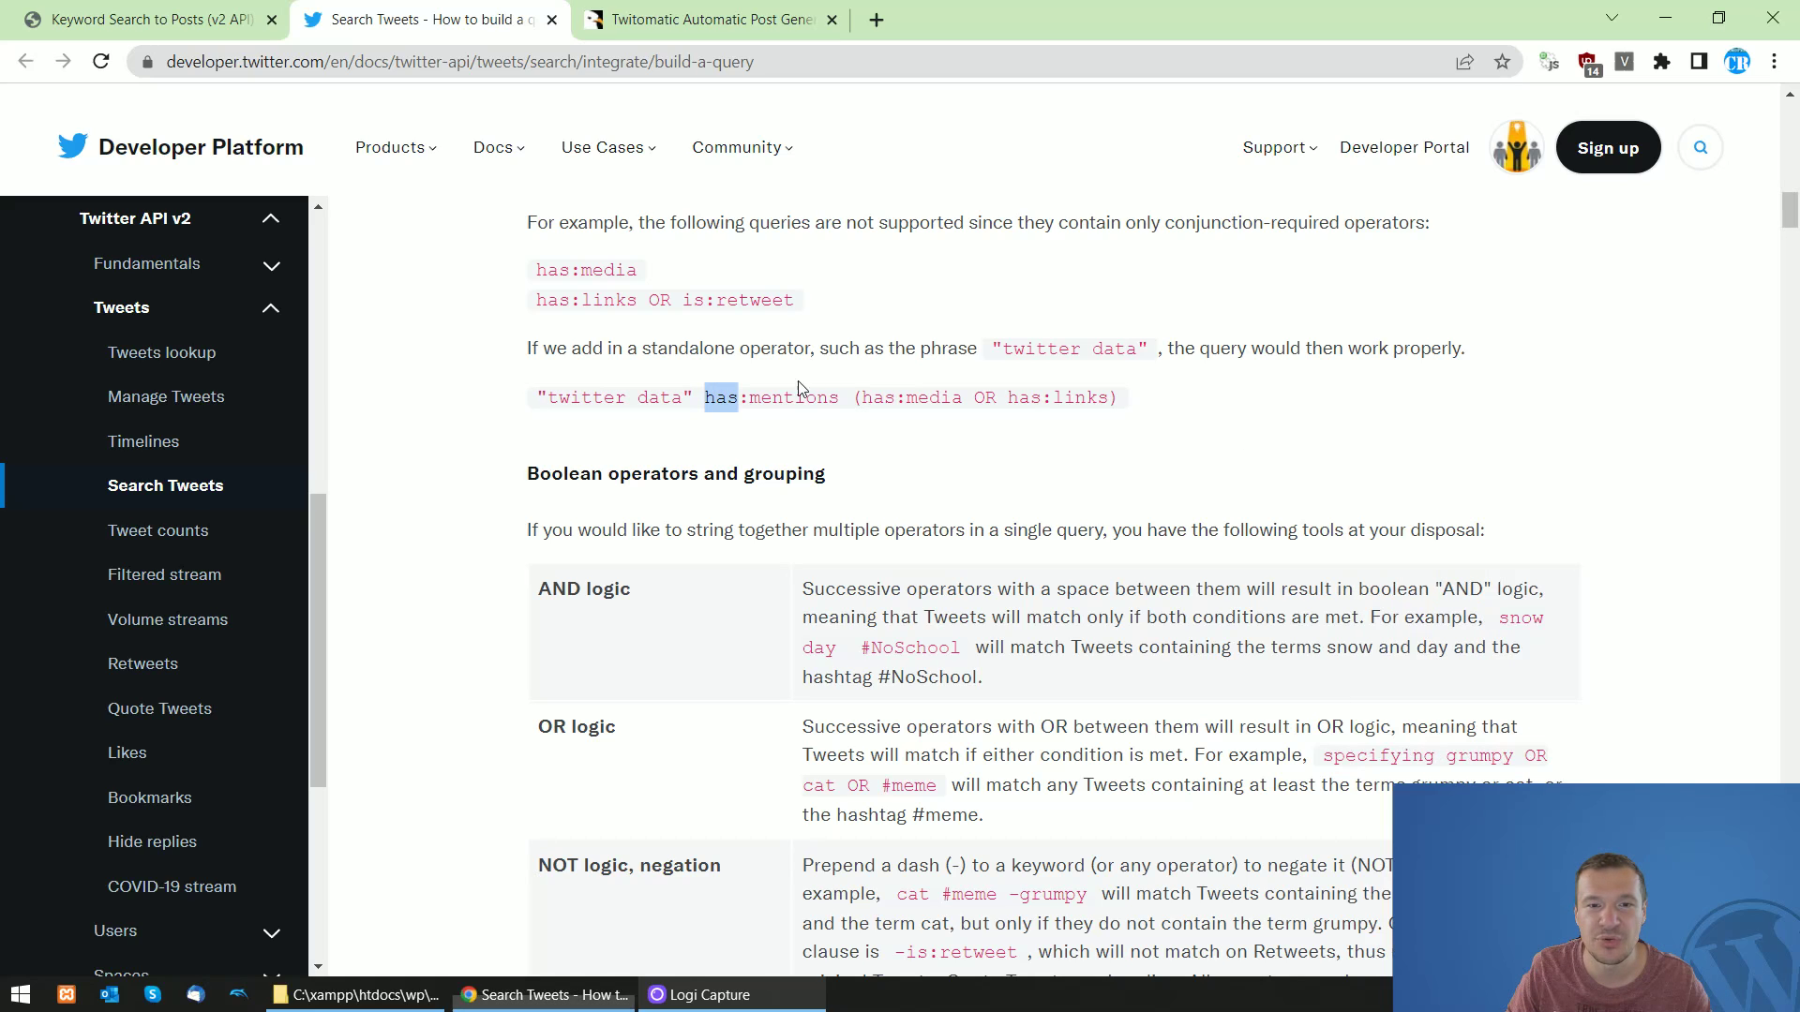
{"action": "left_click", "coordinate": [712, 399]}
{"action": "double_click", "coordinate": [712, 400]}
{"action": "left_click_drag", "start_coordinate": [712, 399], "coordinate": [1053, 399]}
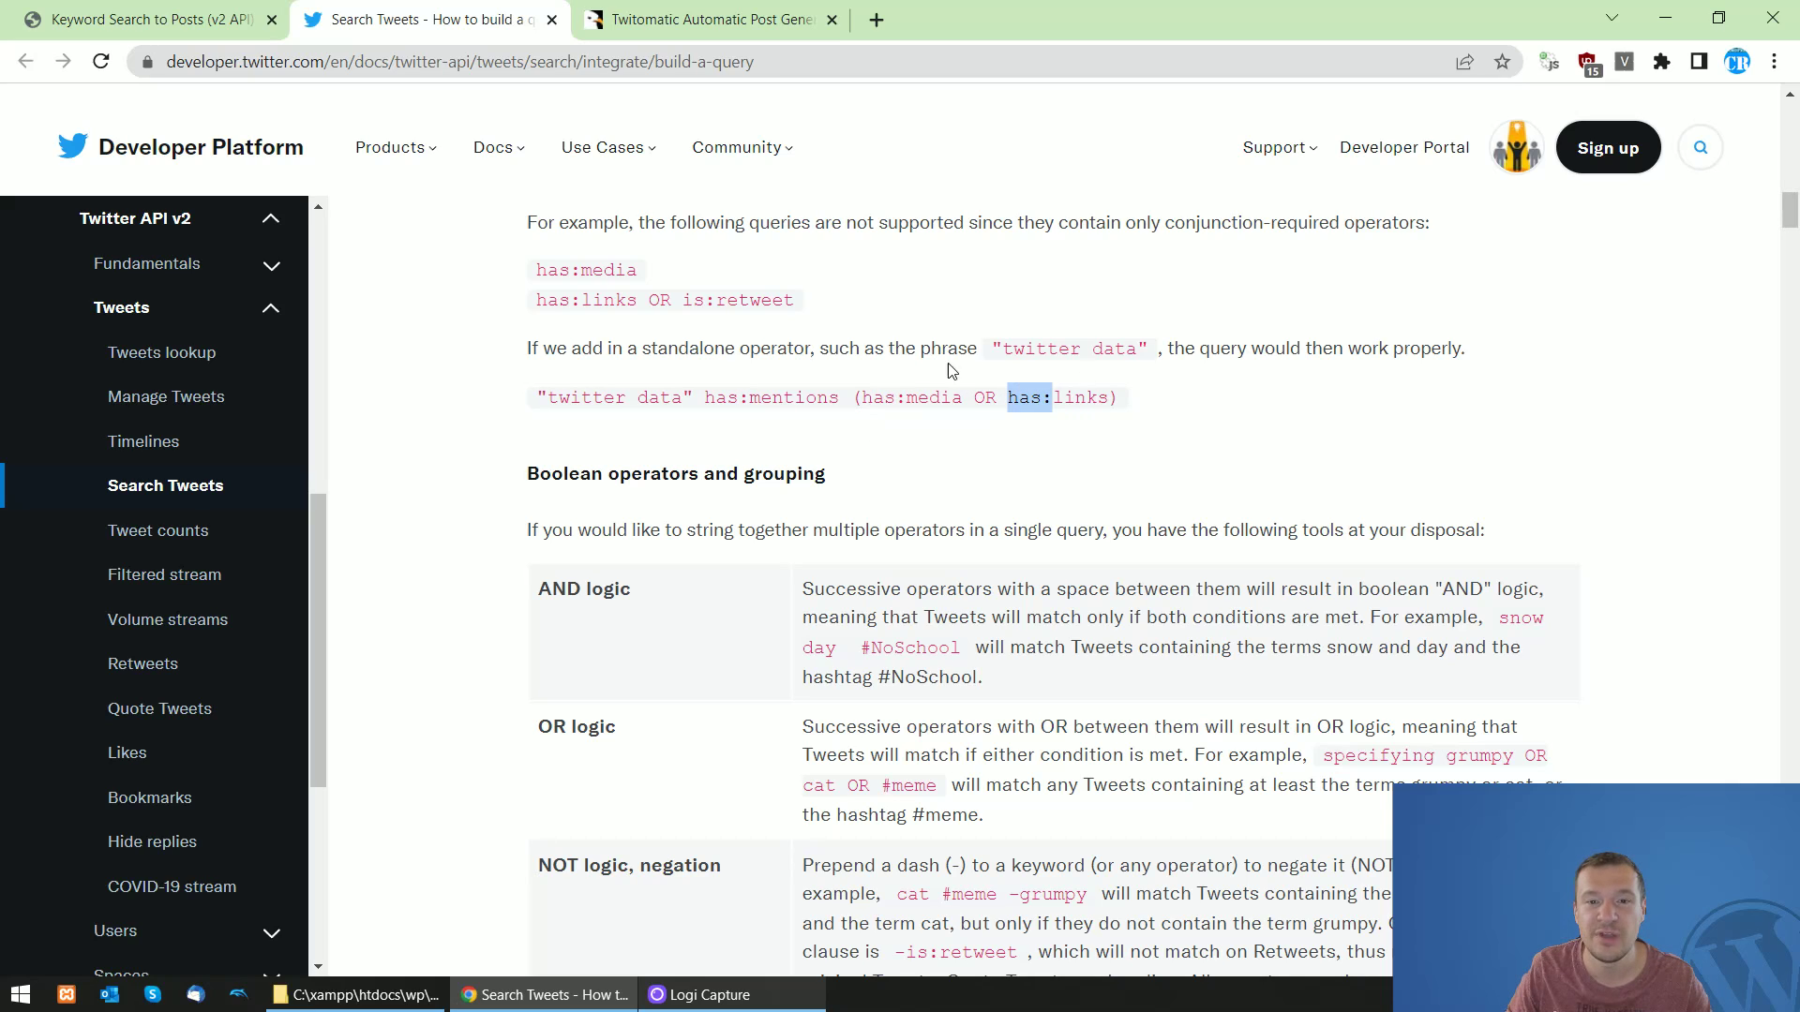
{"action": "left_click", "coordinate": [878, 431]}
{"action": "left_click_drag", "start_coordinate": [918, 398], "coordinate": [1110, 397]}
{"action": "left_click_drag", "start_coordinate": [749, 397], "coordinate": [828, 397]}
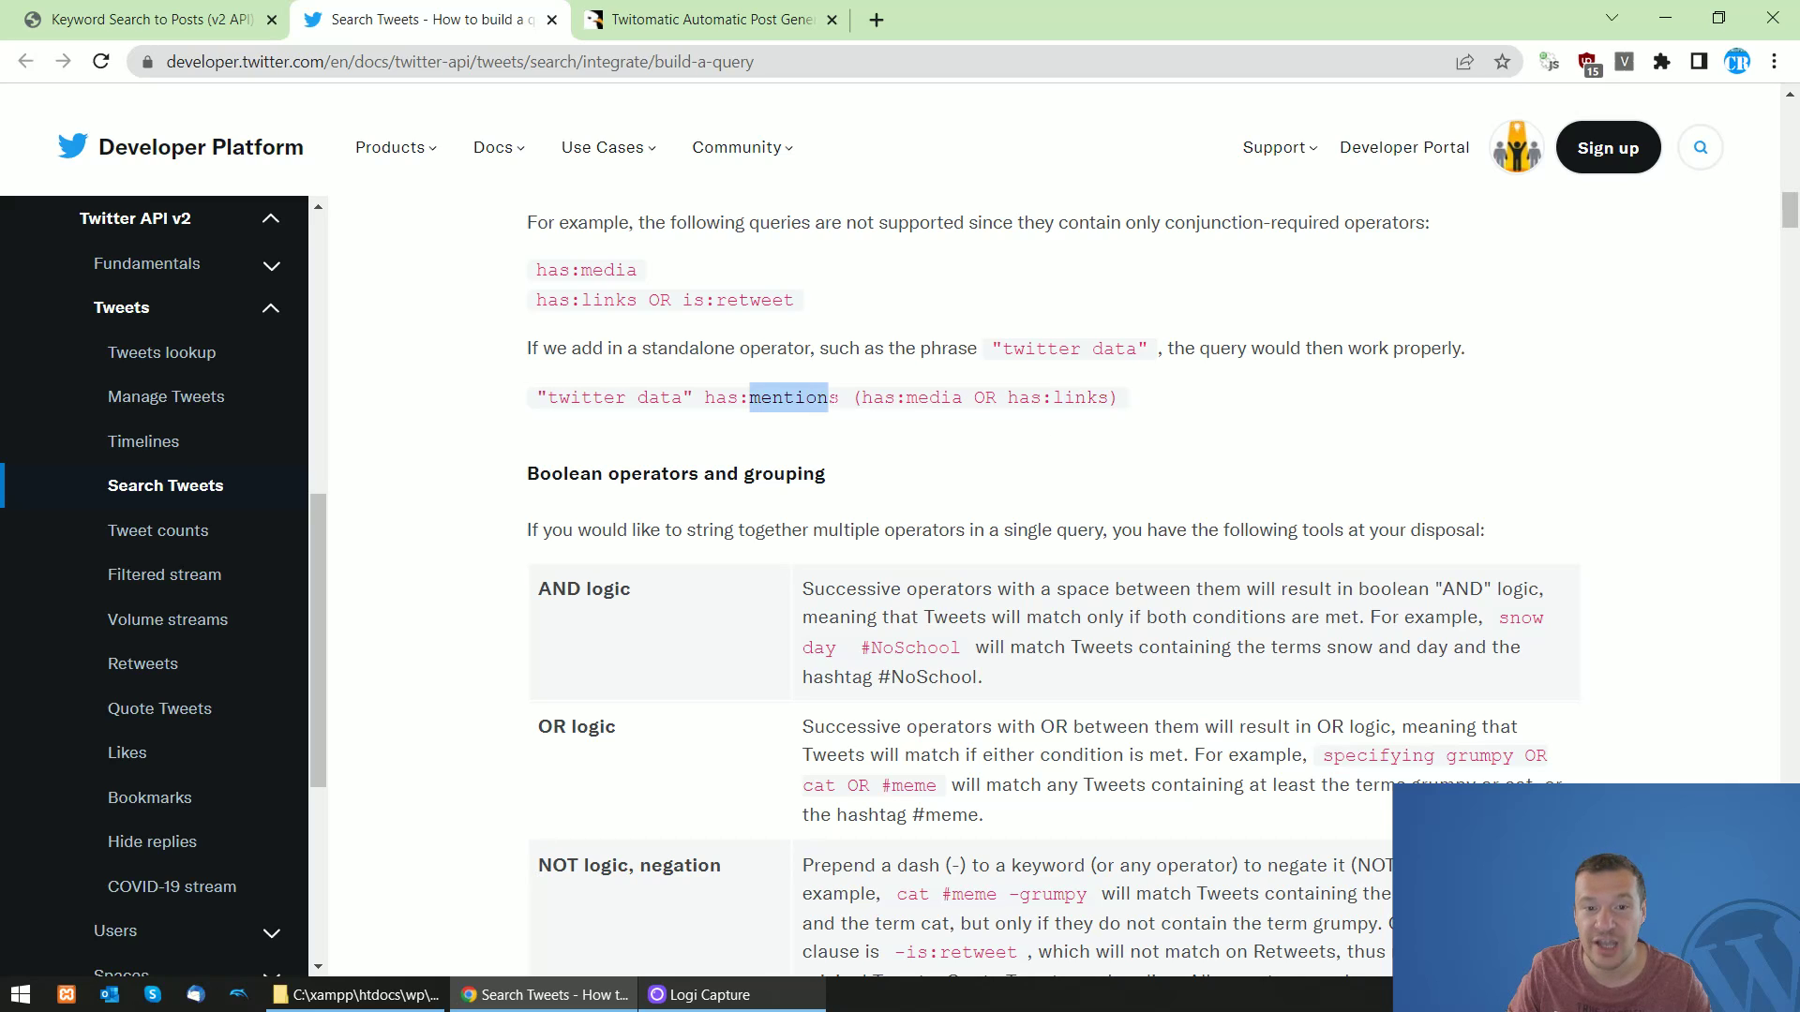
{"action": "left_click_drag", "start_coordinate": [682, 300], "coordinate": [717, 300]}
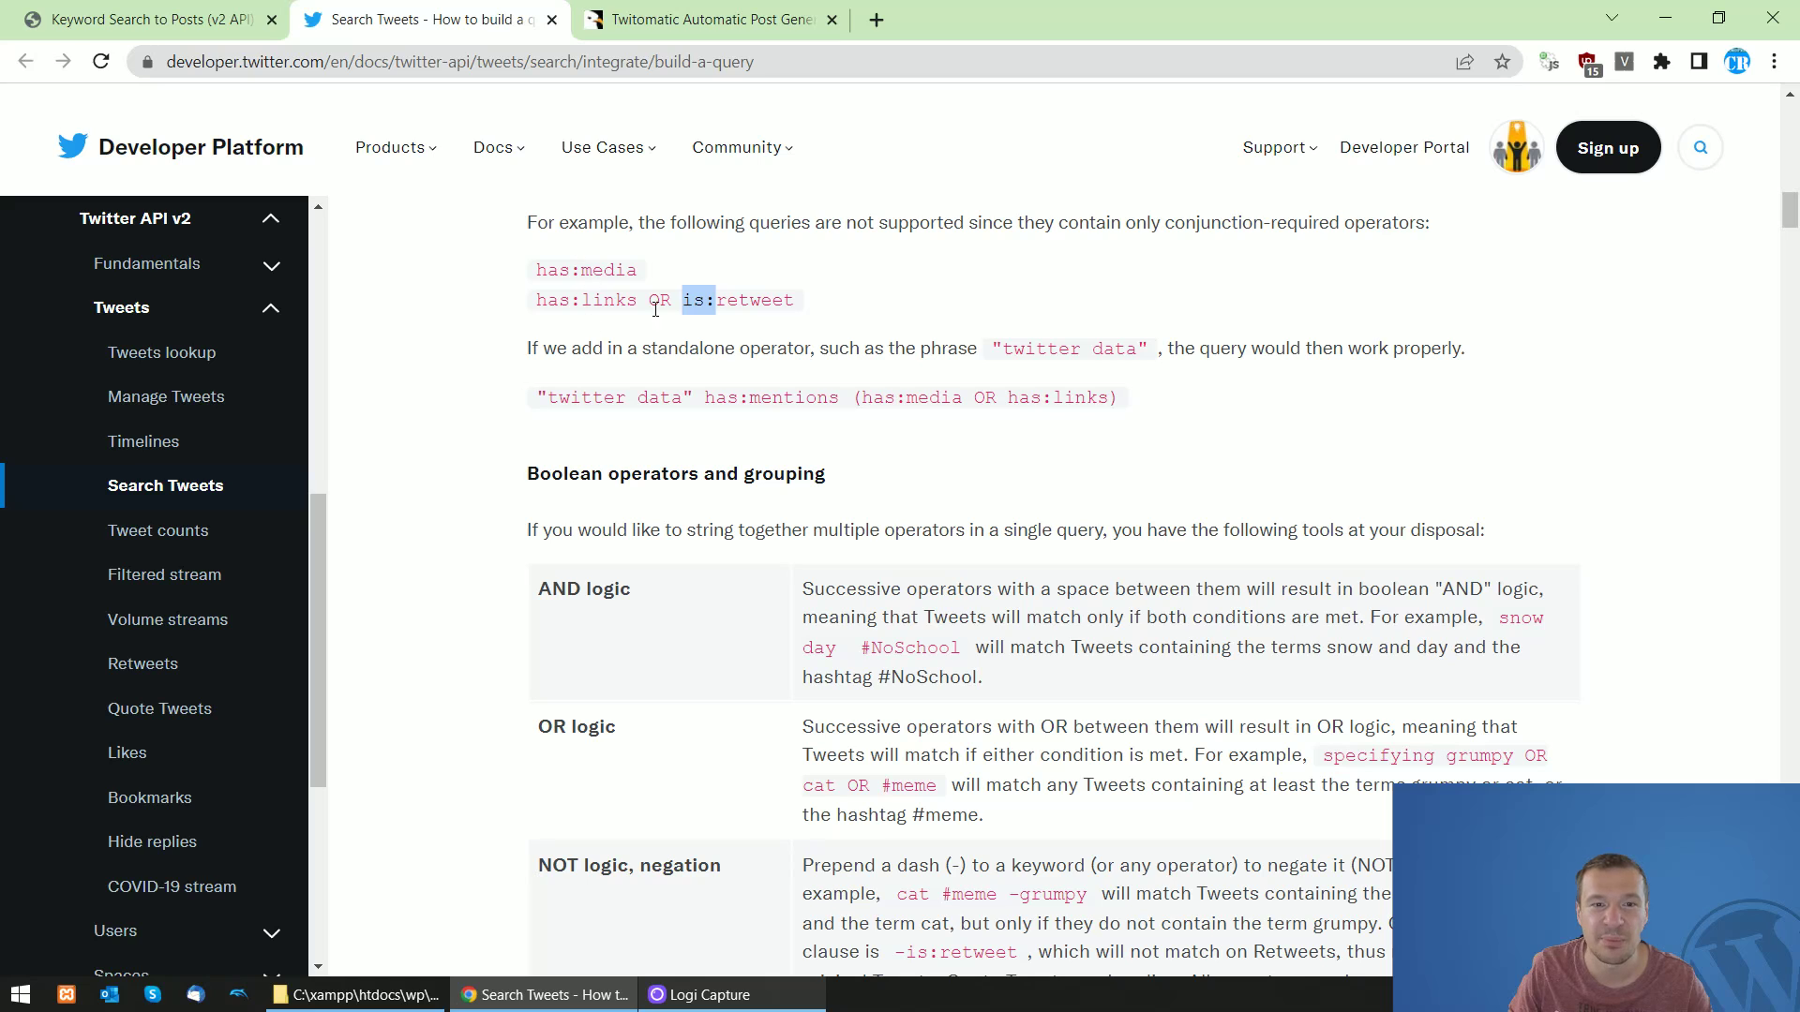
Read the AND, OR, NOT and grouping rules in the Boolean operators table, checking back at the plugin's Keyword Search field
{"action": "scroll", "coordinate": [690, 357], "scroll_direction": "down", "scroll_amount": 4}
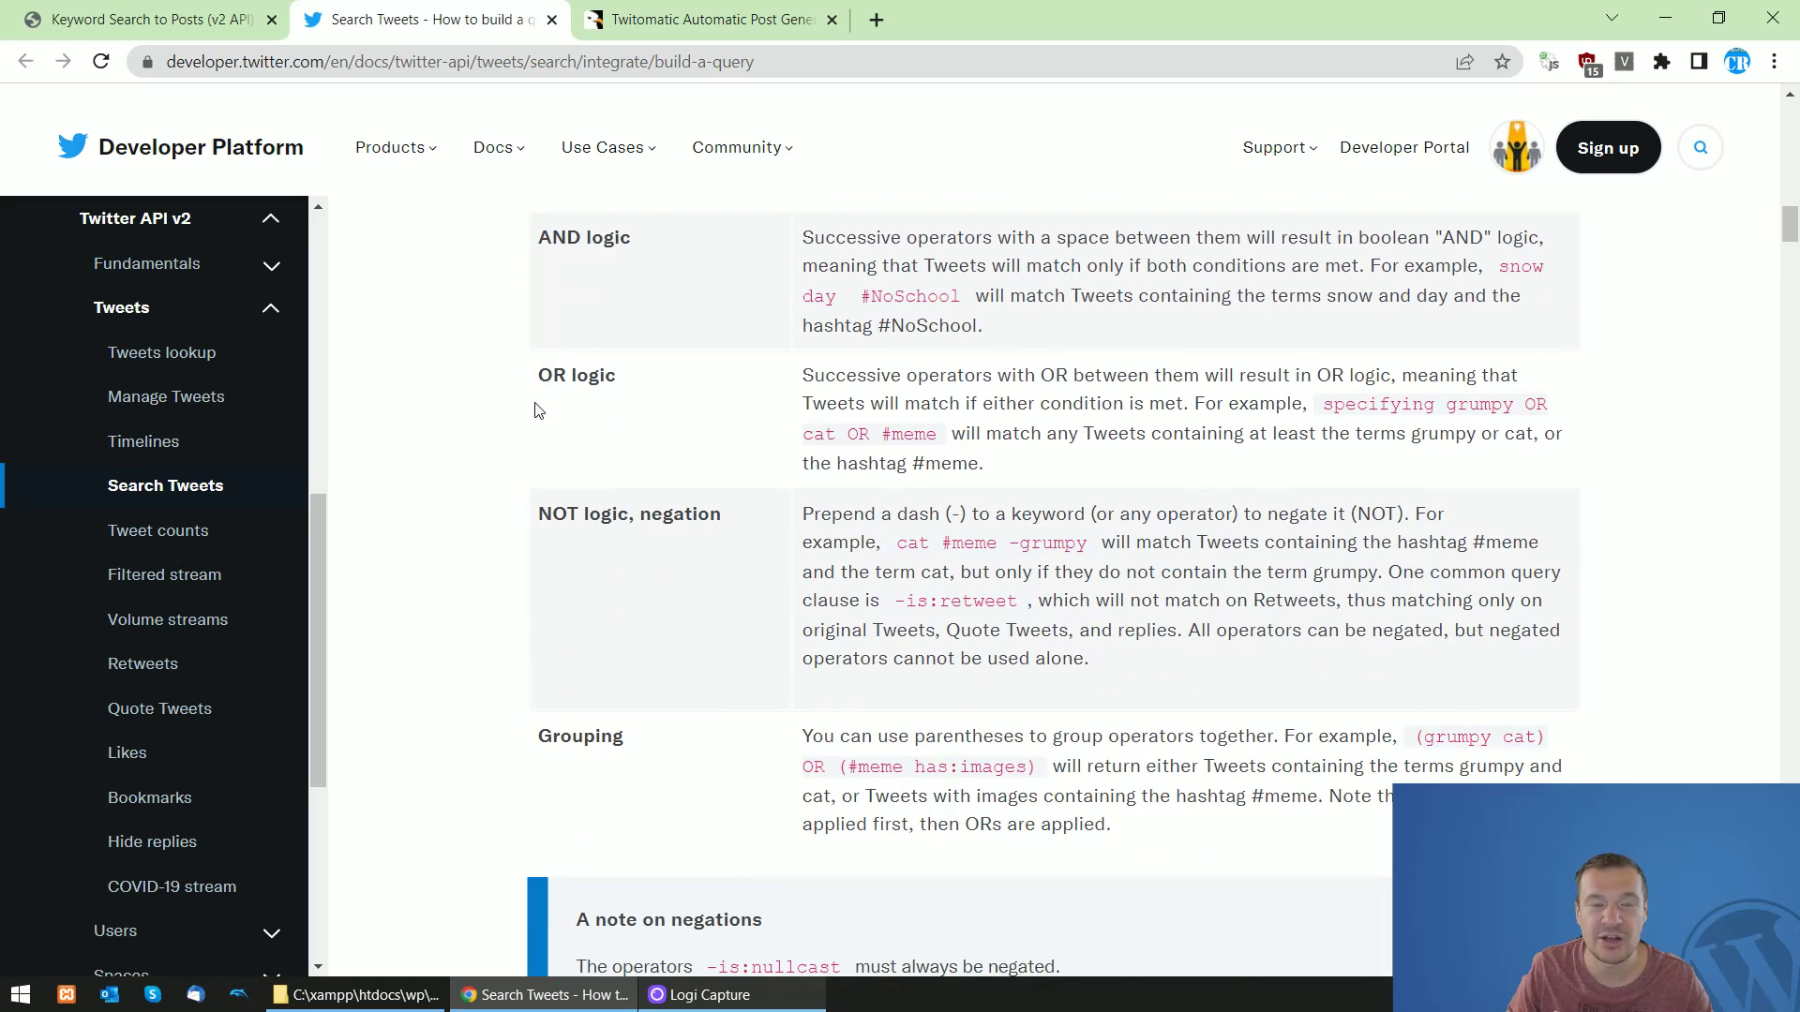
{"action": "scroll", "coordinate": [914, 605], "scroll_direction": "up", "scroll_amount": 1}
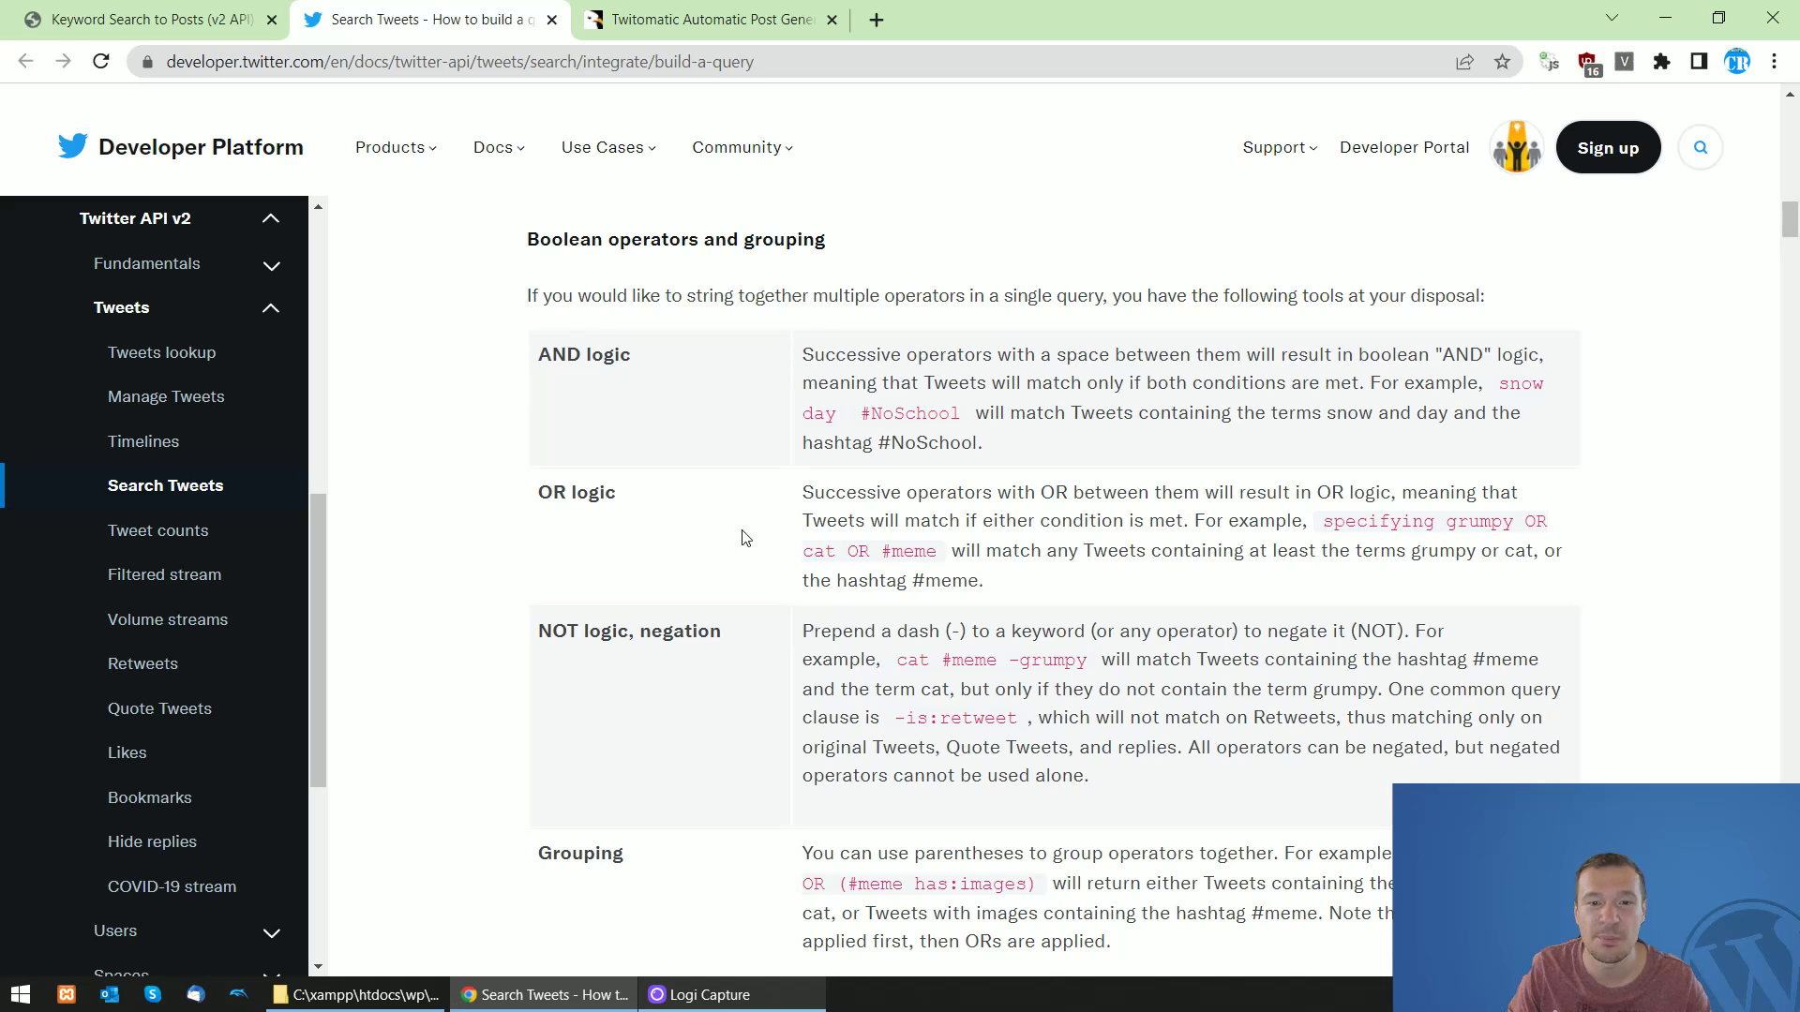
{"action": "scroll", "coordinate": [769, 560], "scroll_direction": "down", "scroll_amount": 1}
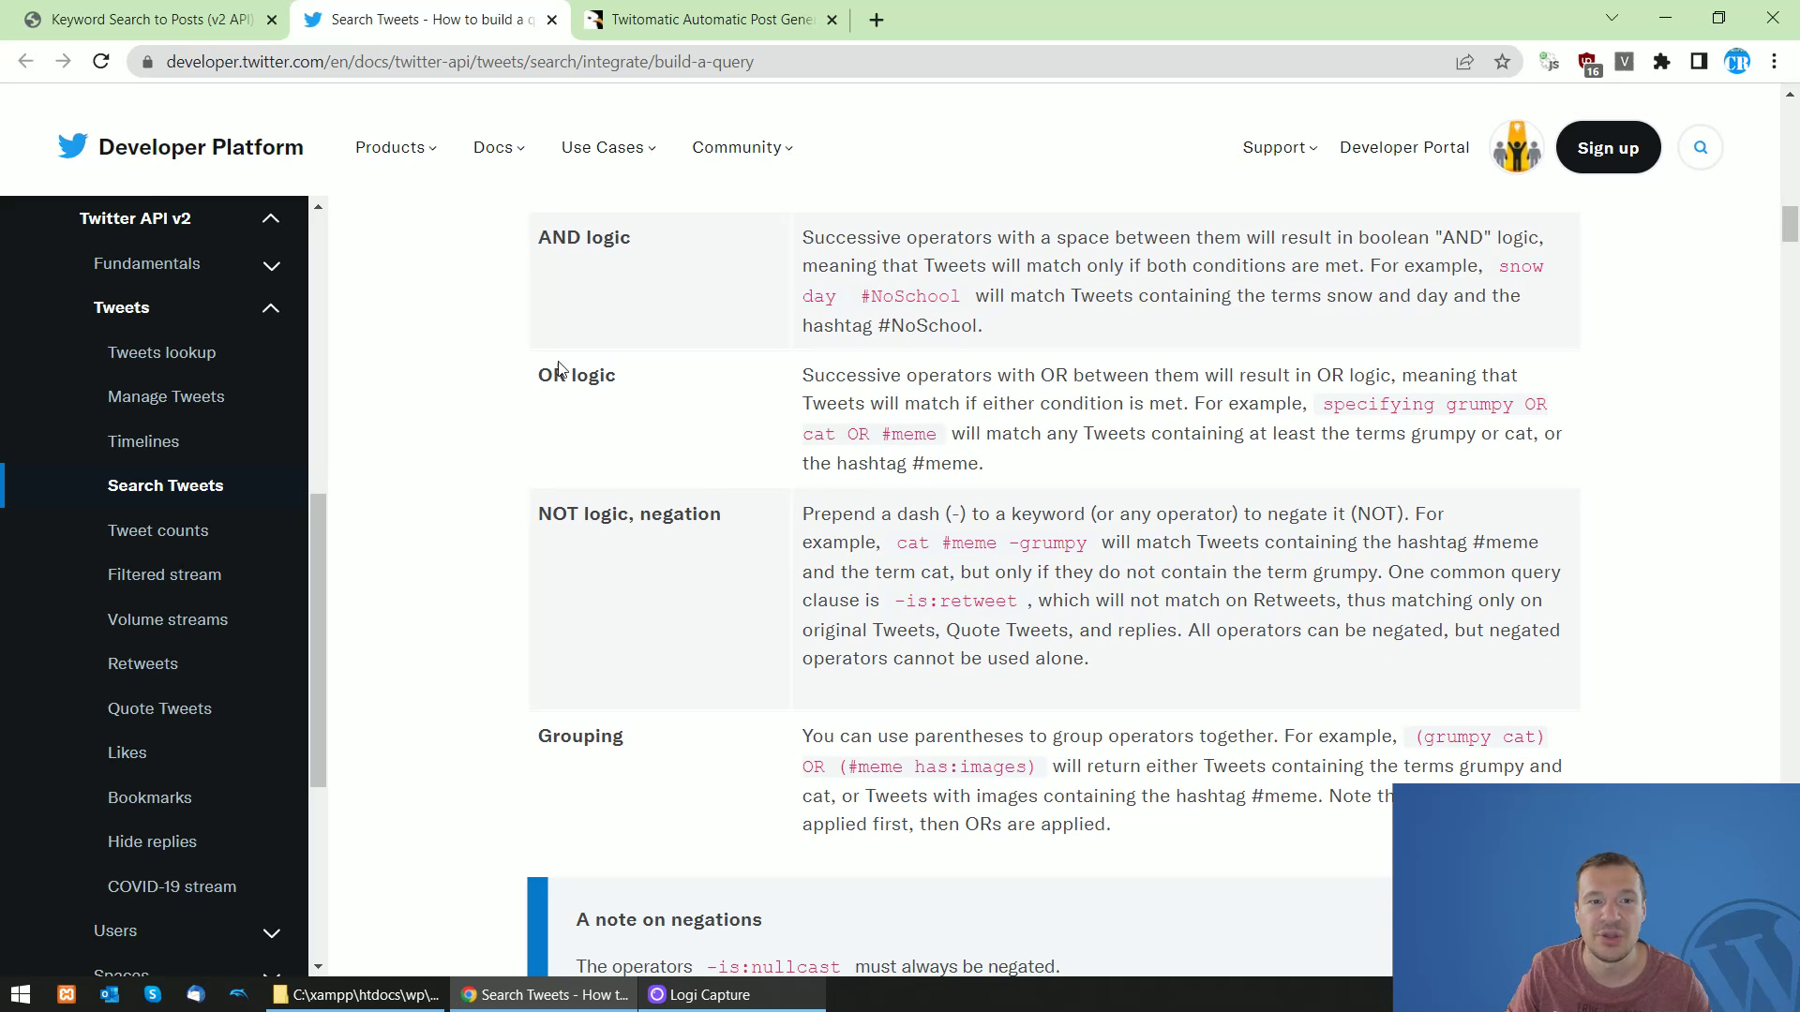
{"action": "left_click", "coordinate": [235, 19]}
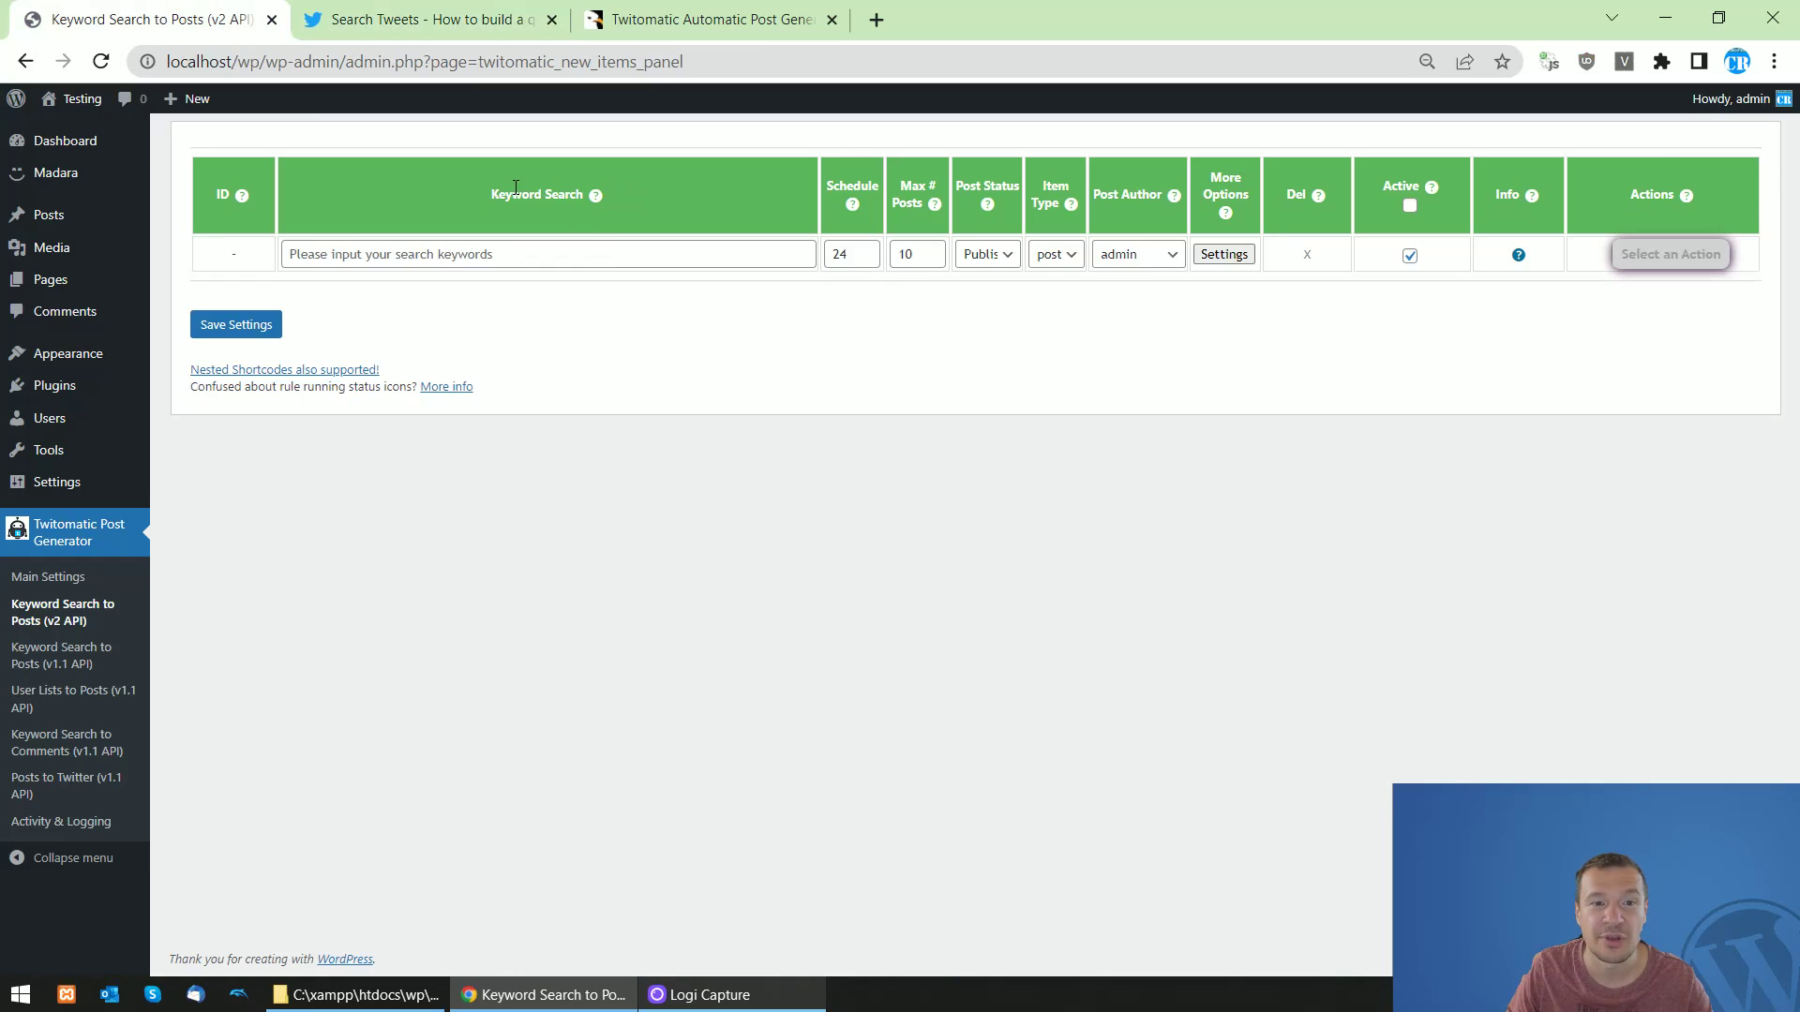
{"action": "left_click", "coordinate": [416, 19]}
Examine the skiing example query with its grouped snow, day and noschool exclusions in the note on negations
{"action": "scroll", "coordinate": [756, 665], "scroll_direction": "down", "scroll_amount": 5}
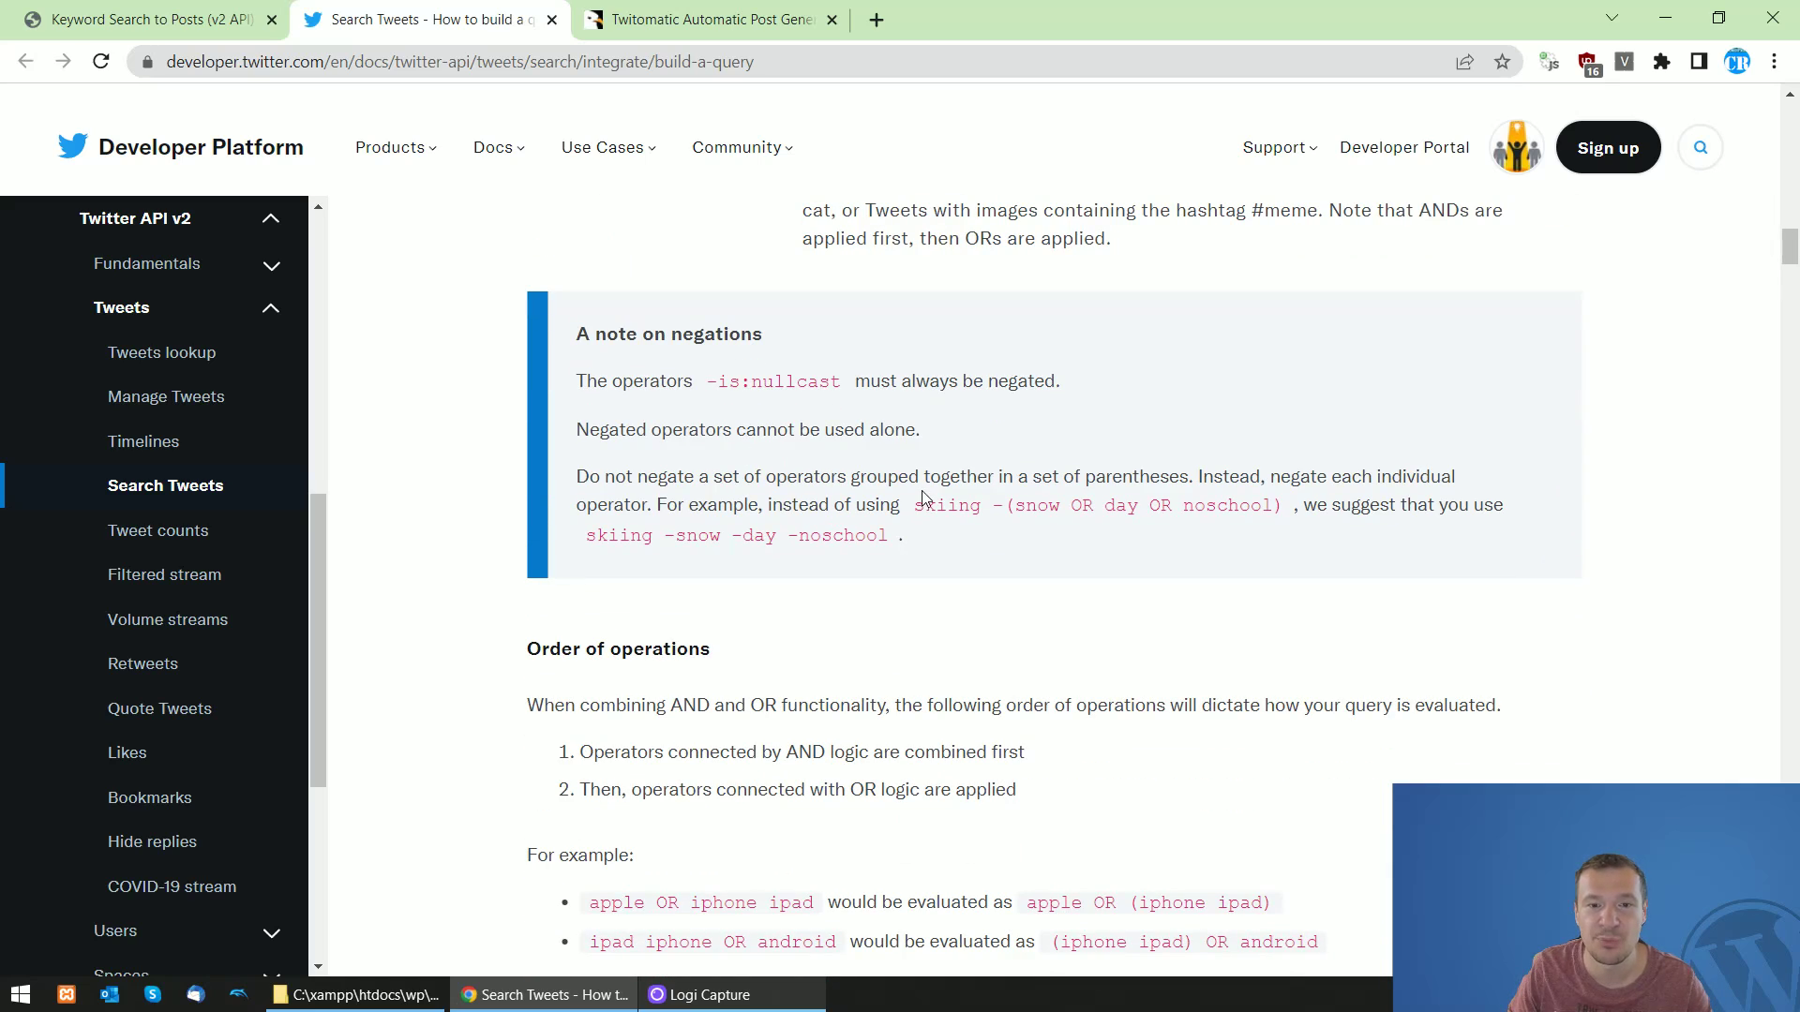
{"action": "left_click_drag", "start_coordinate": [916, 511], "coordinate": [981, 507]}
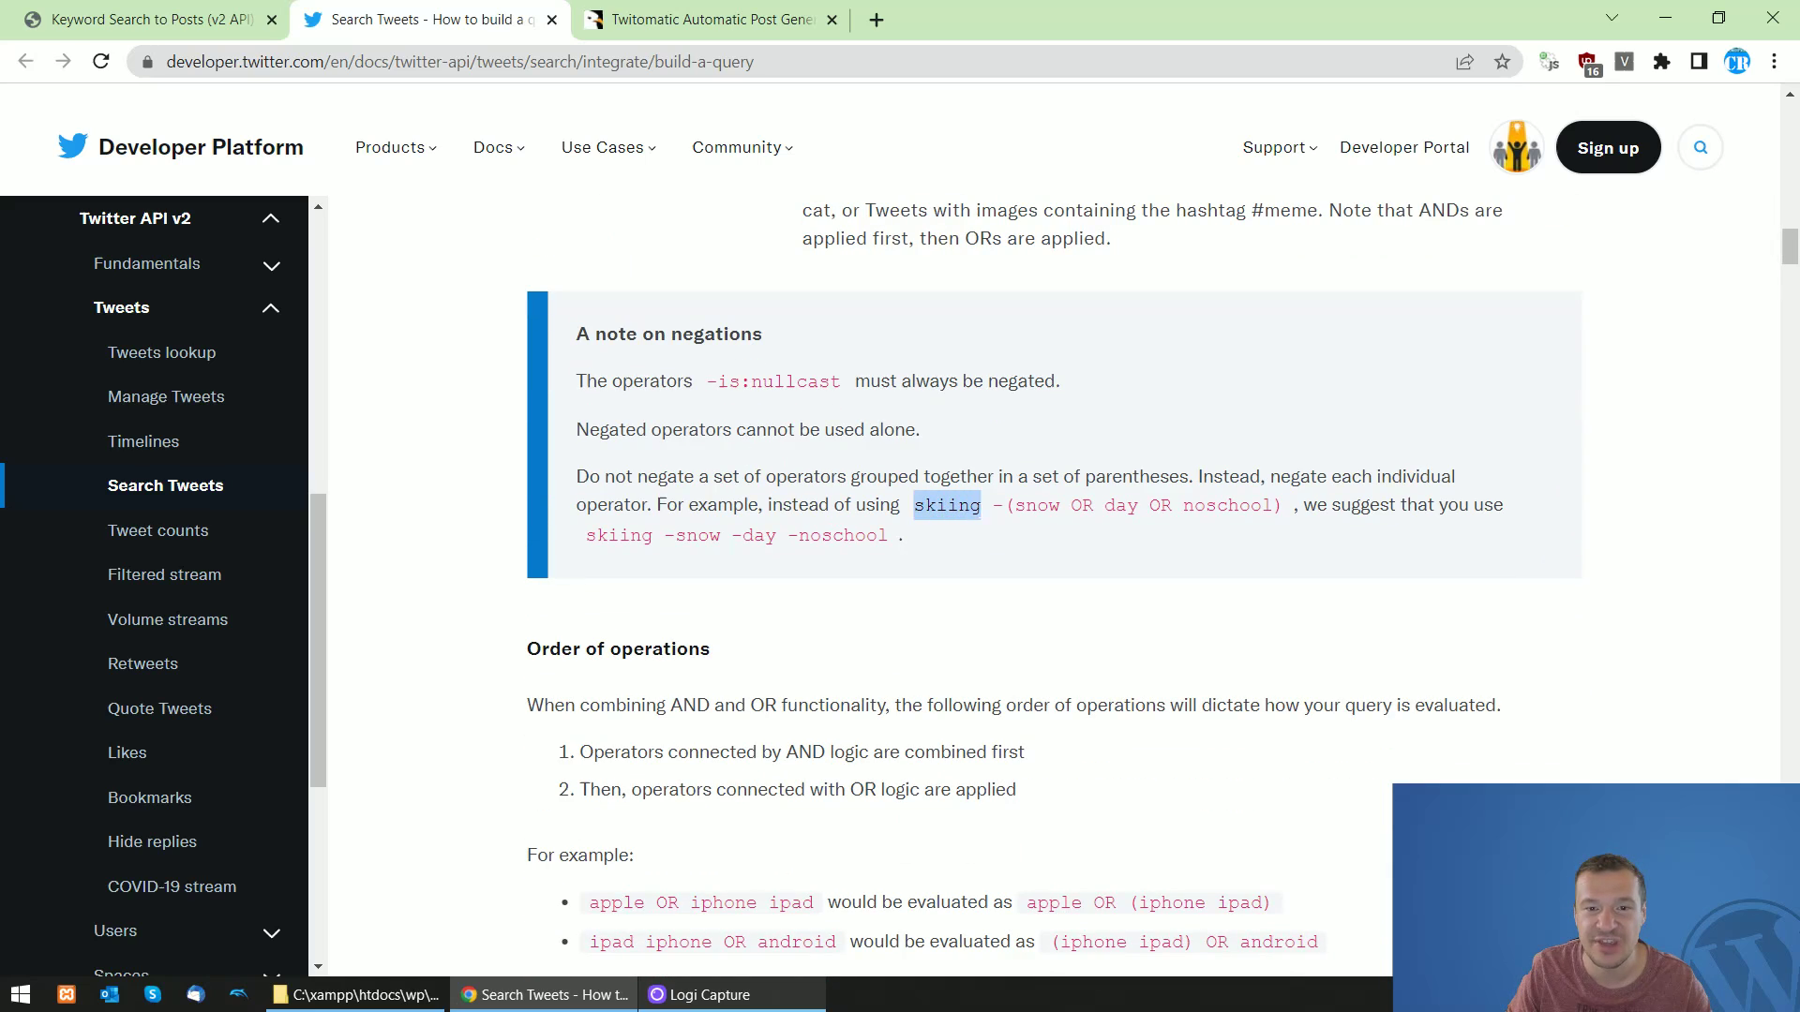
{"action": "left_click", "coordinate": [1001, 516]}
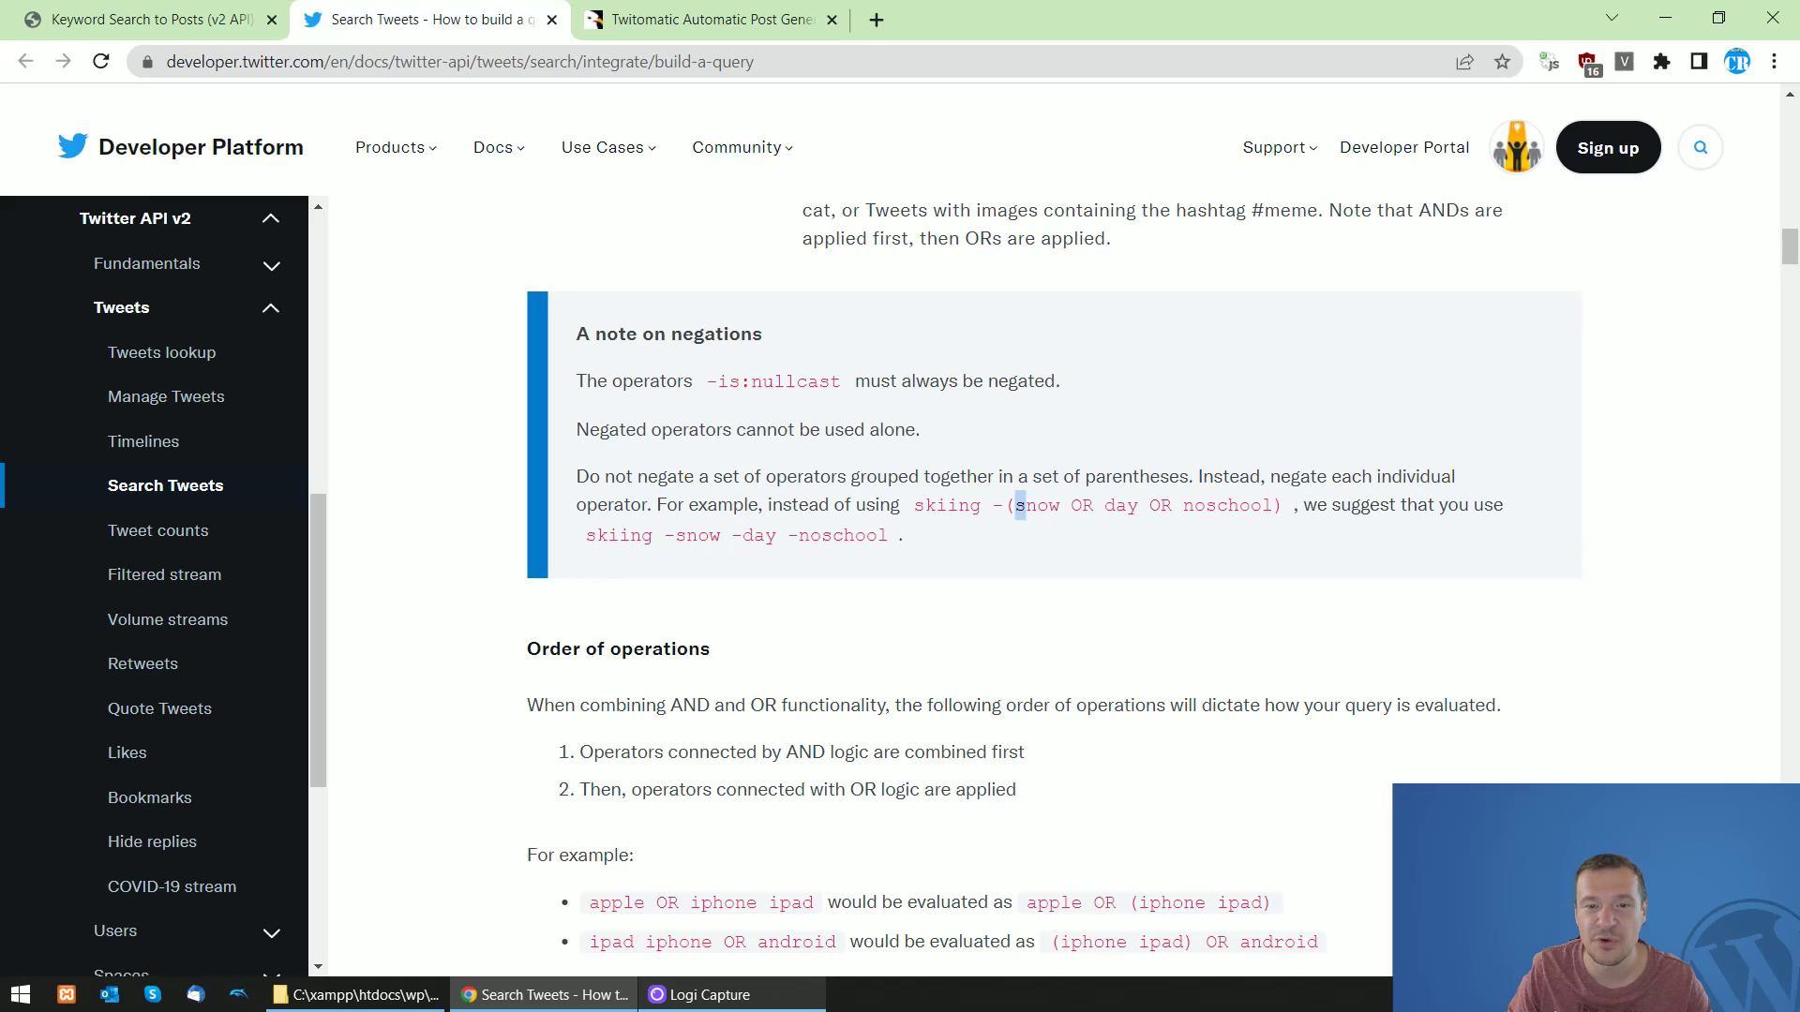
{"action": "left_click_drag", "start_coordinate": [1019, 508], "coordinate": [1140, 507]}
{"action": "left_click", "coordinate": [1102, 511]}
{"action": "left_click", "coordinate": [1183, 511]}
{"action": "double_click", "coordinate": [1210, 509]}
{"action": "left_click_drag", "start_coordinate": [918, 504], "coordinate": [1274, 507]}
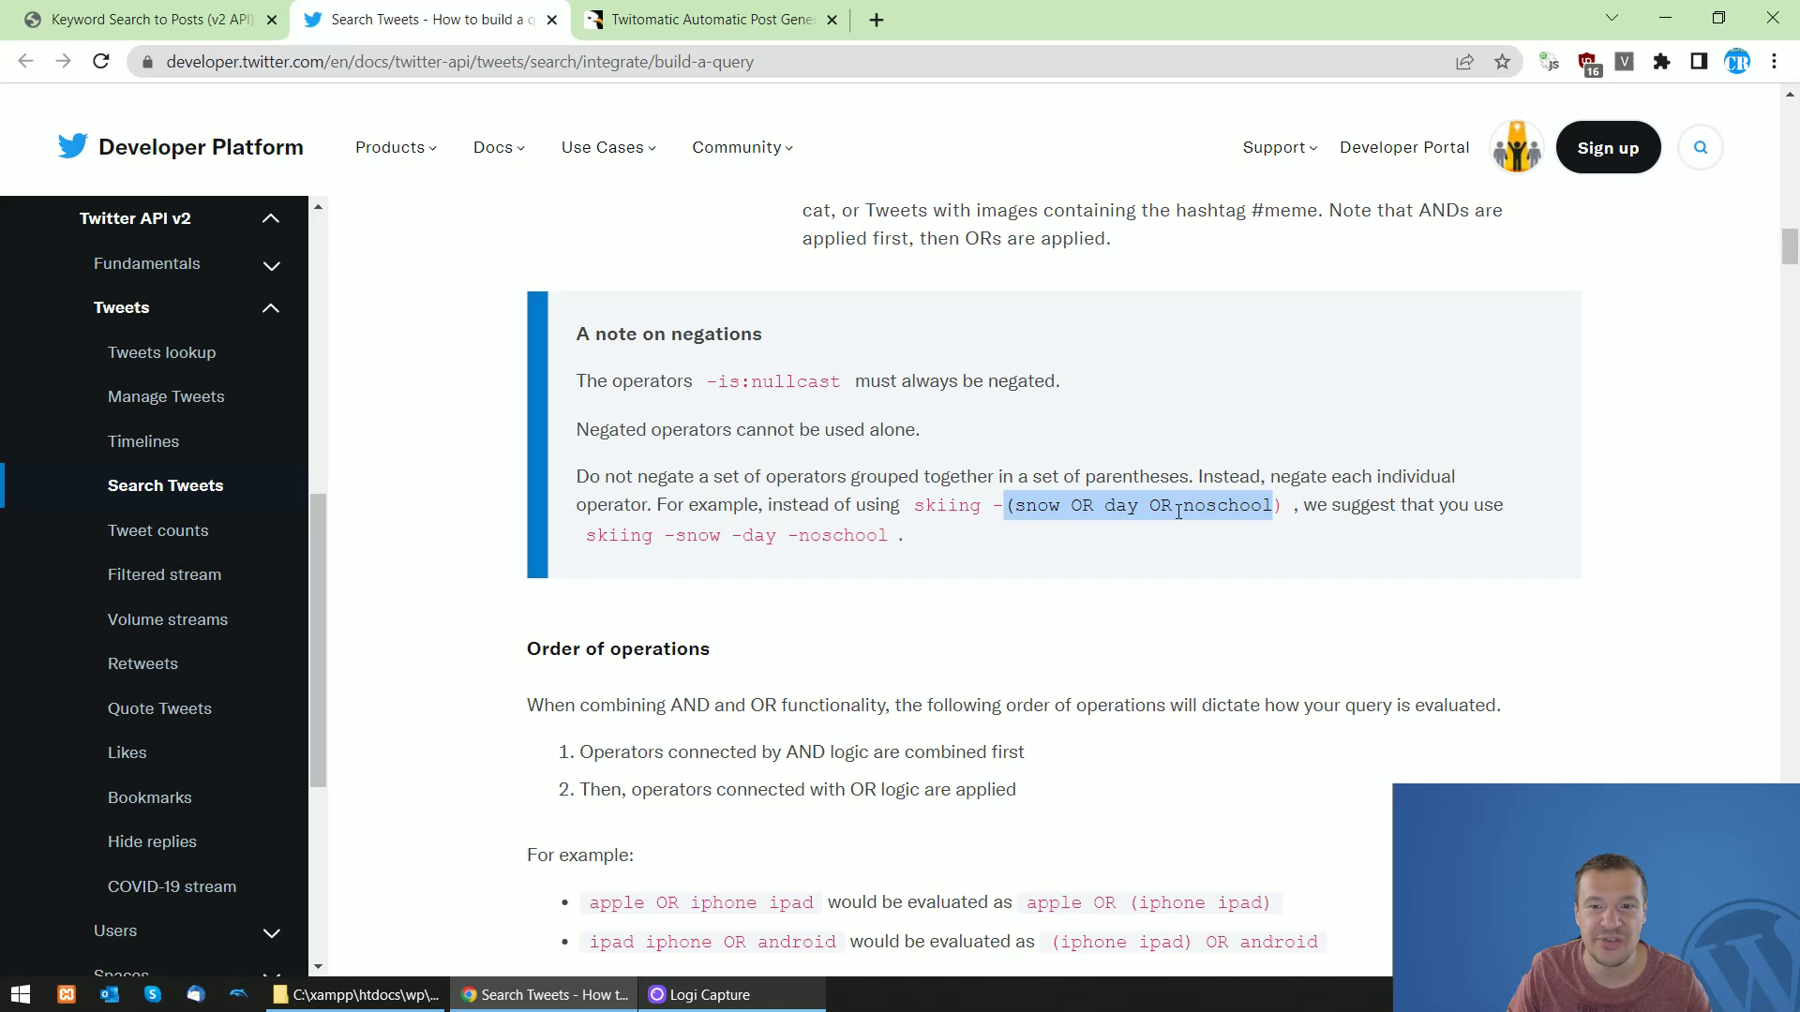
Review the order of operations rules and the iterative query-building examples further down the Search Tweets documentation
{"action": "scroll", "coordinate": [1029, 622], "scroll_direction": "down", "scroll_amount": 5}
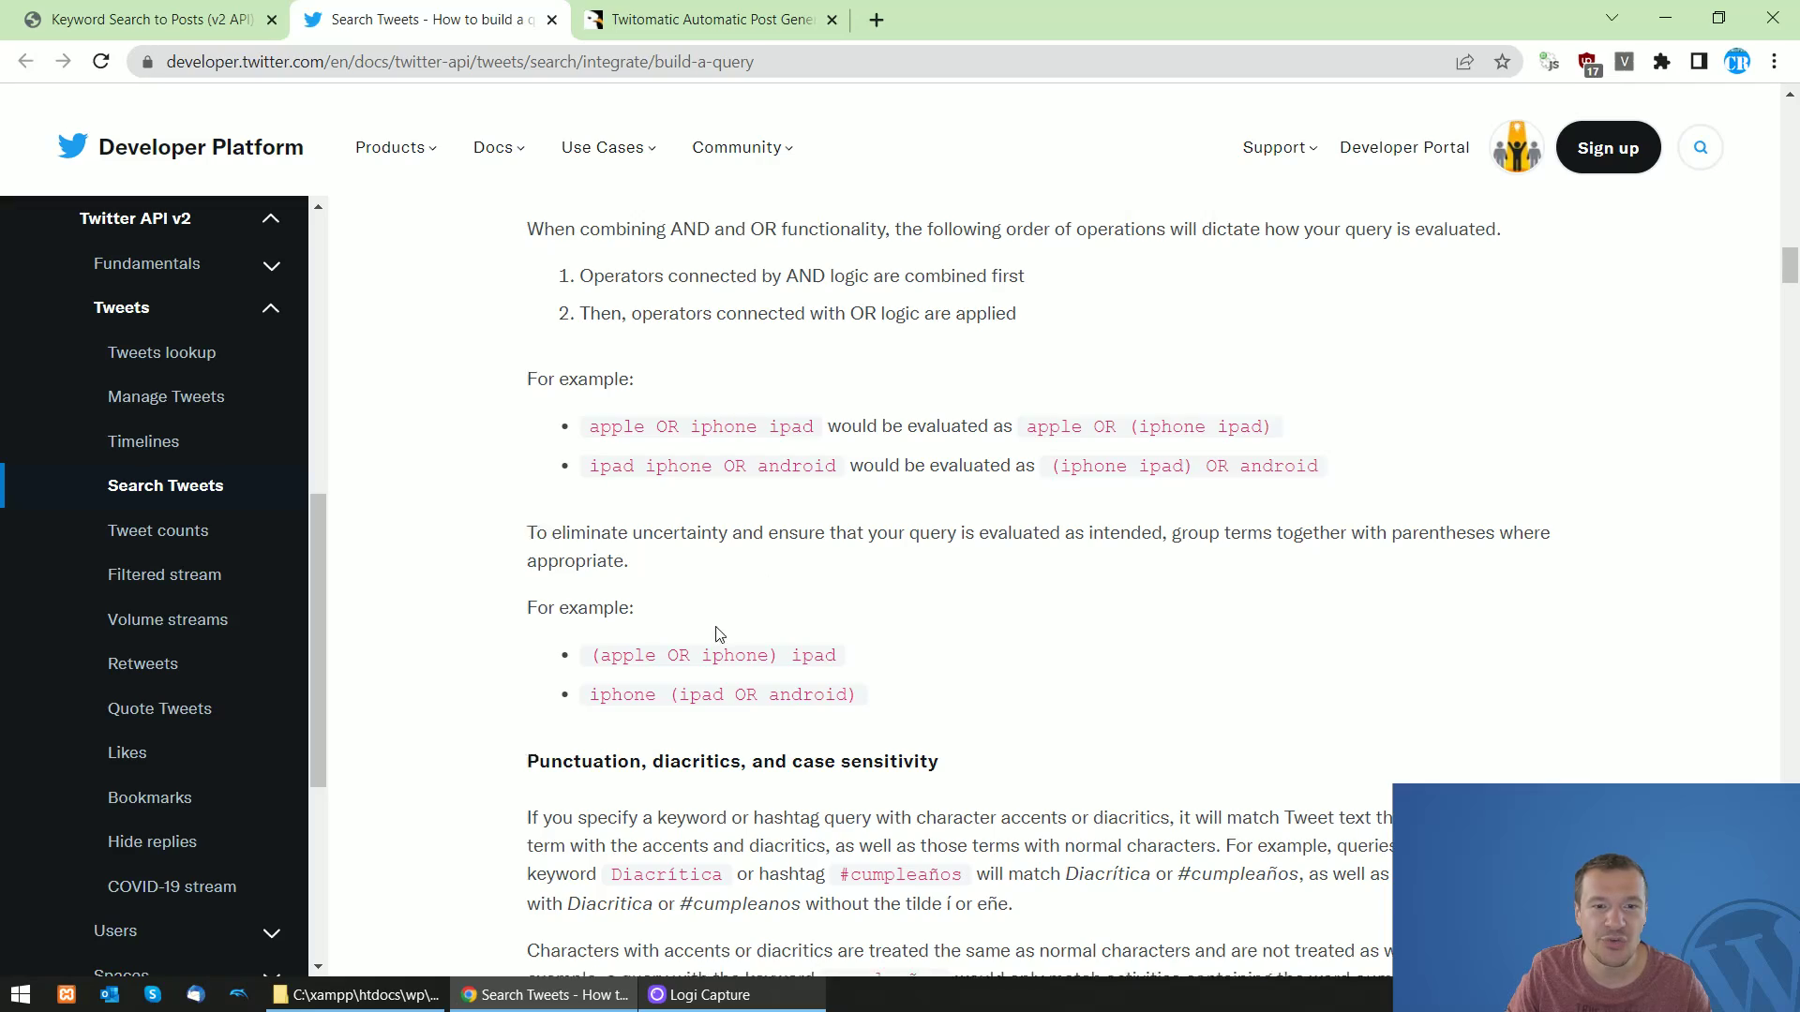
{"action": "scroll", "coordinate": [652, 550], "scroll_direction": "down", "scroll_amount": 10}
{"action": "scroll", "coordinate": [652, 550], "scroll_direction": "down", "scroll_amount": 19}
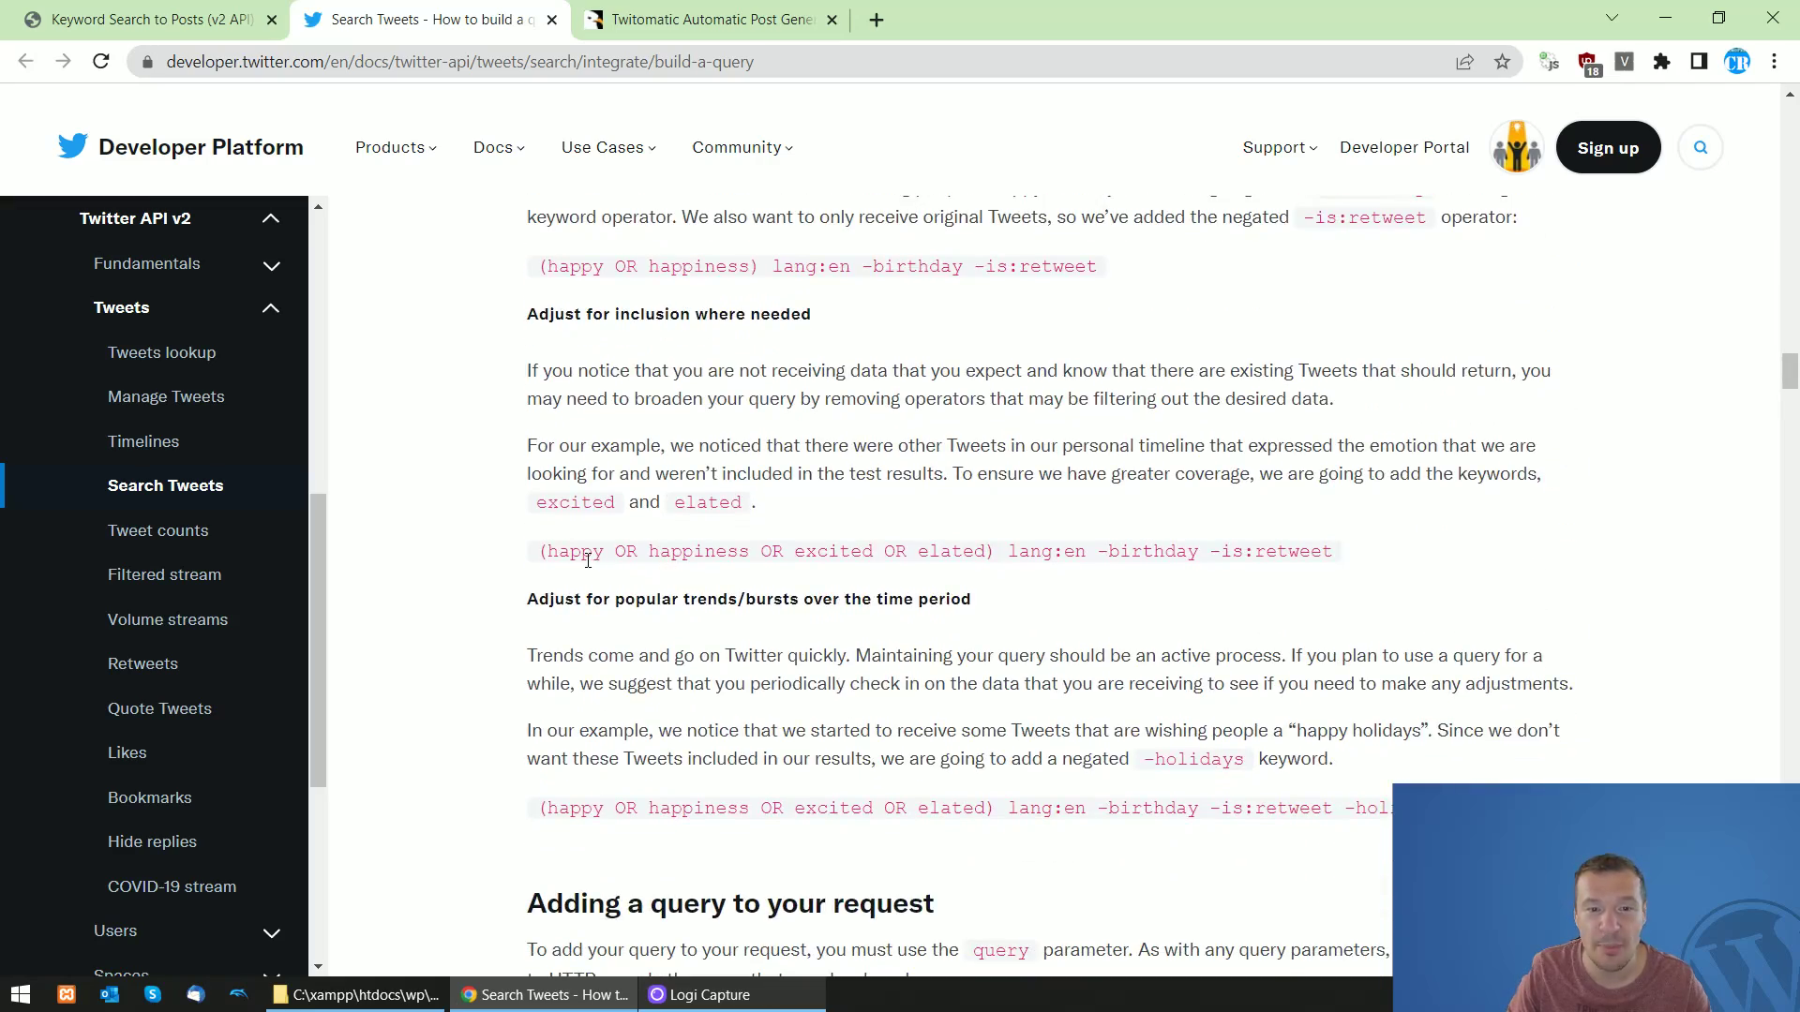
Examine the lang:en, -birthday and -is:retweet operators in the happy OR happiness OR excited OR elated example queries
{"action": "left_click_drag", "start_coordinate": [1005, 550], "coordinate": [1061, 553]}
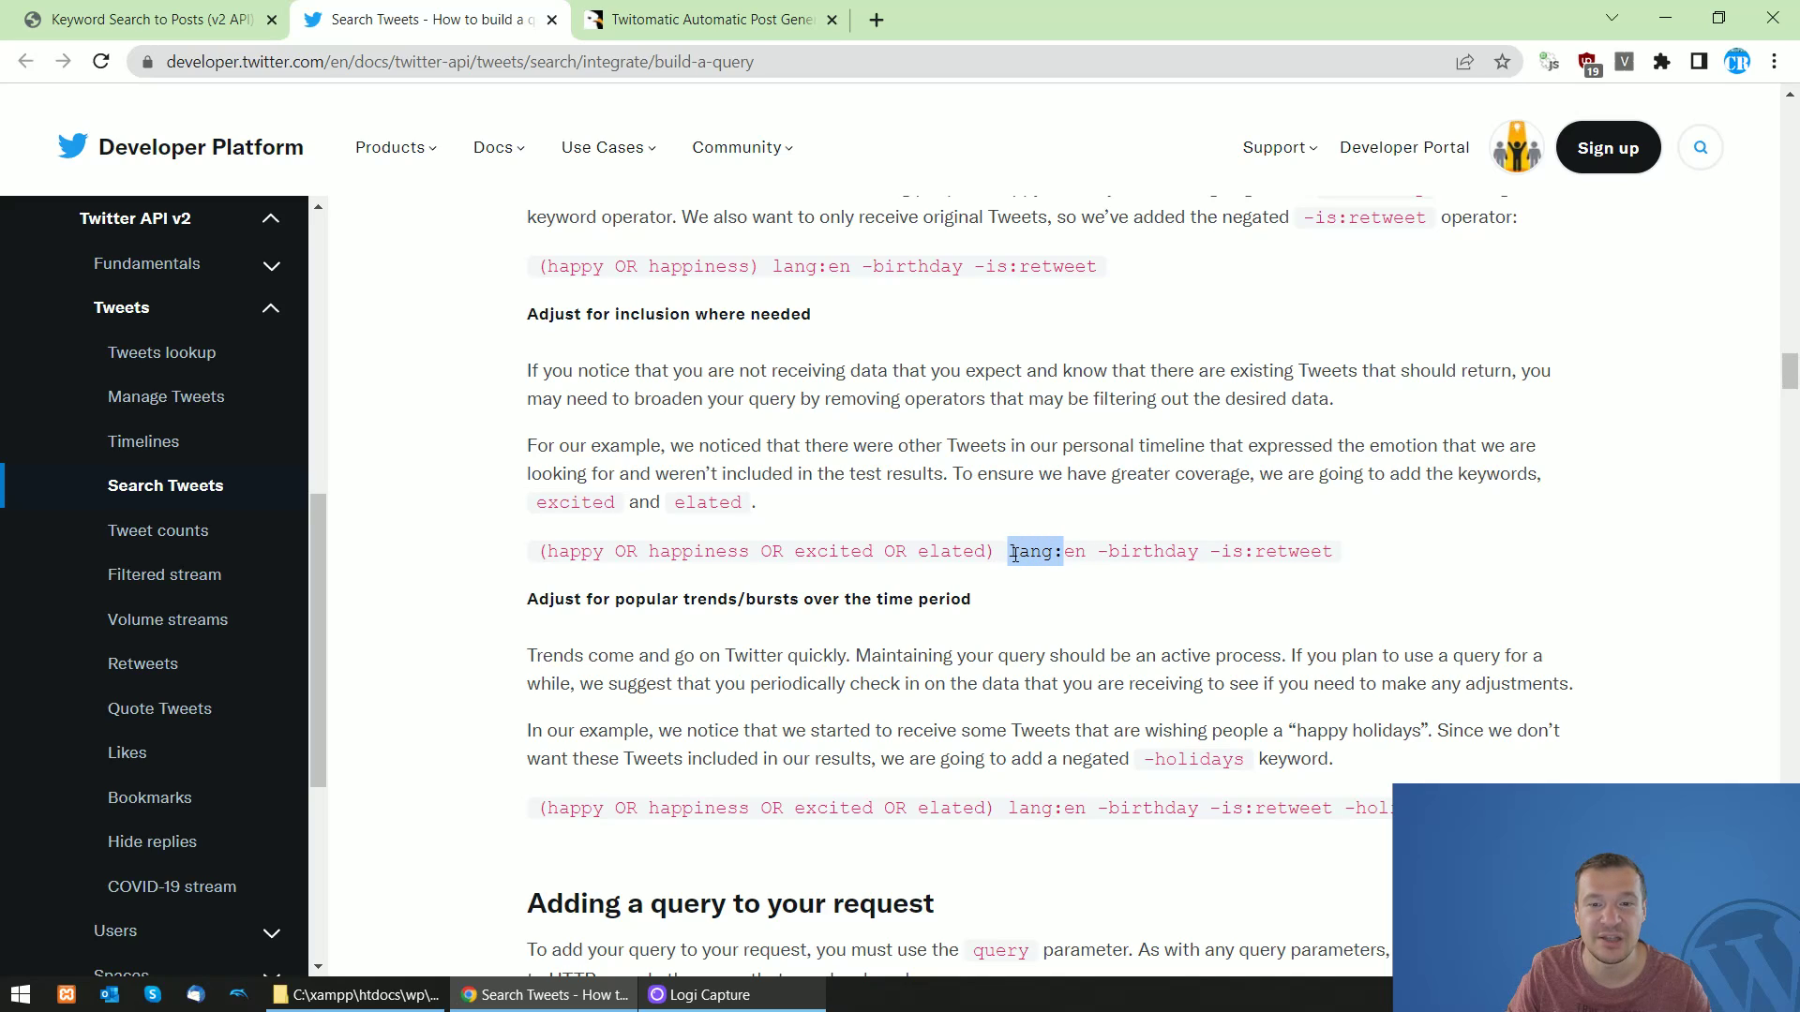
{"action": "double_click", "coordinate": [1134, 561]}
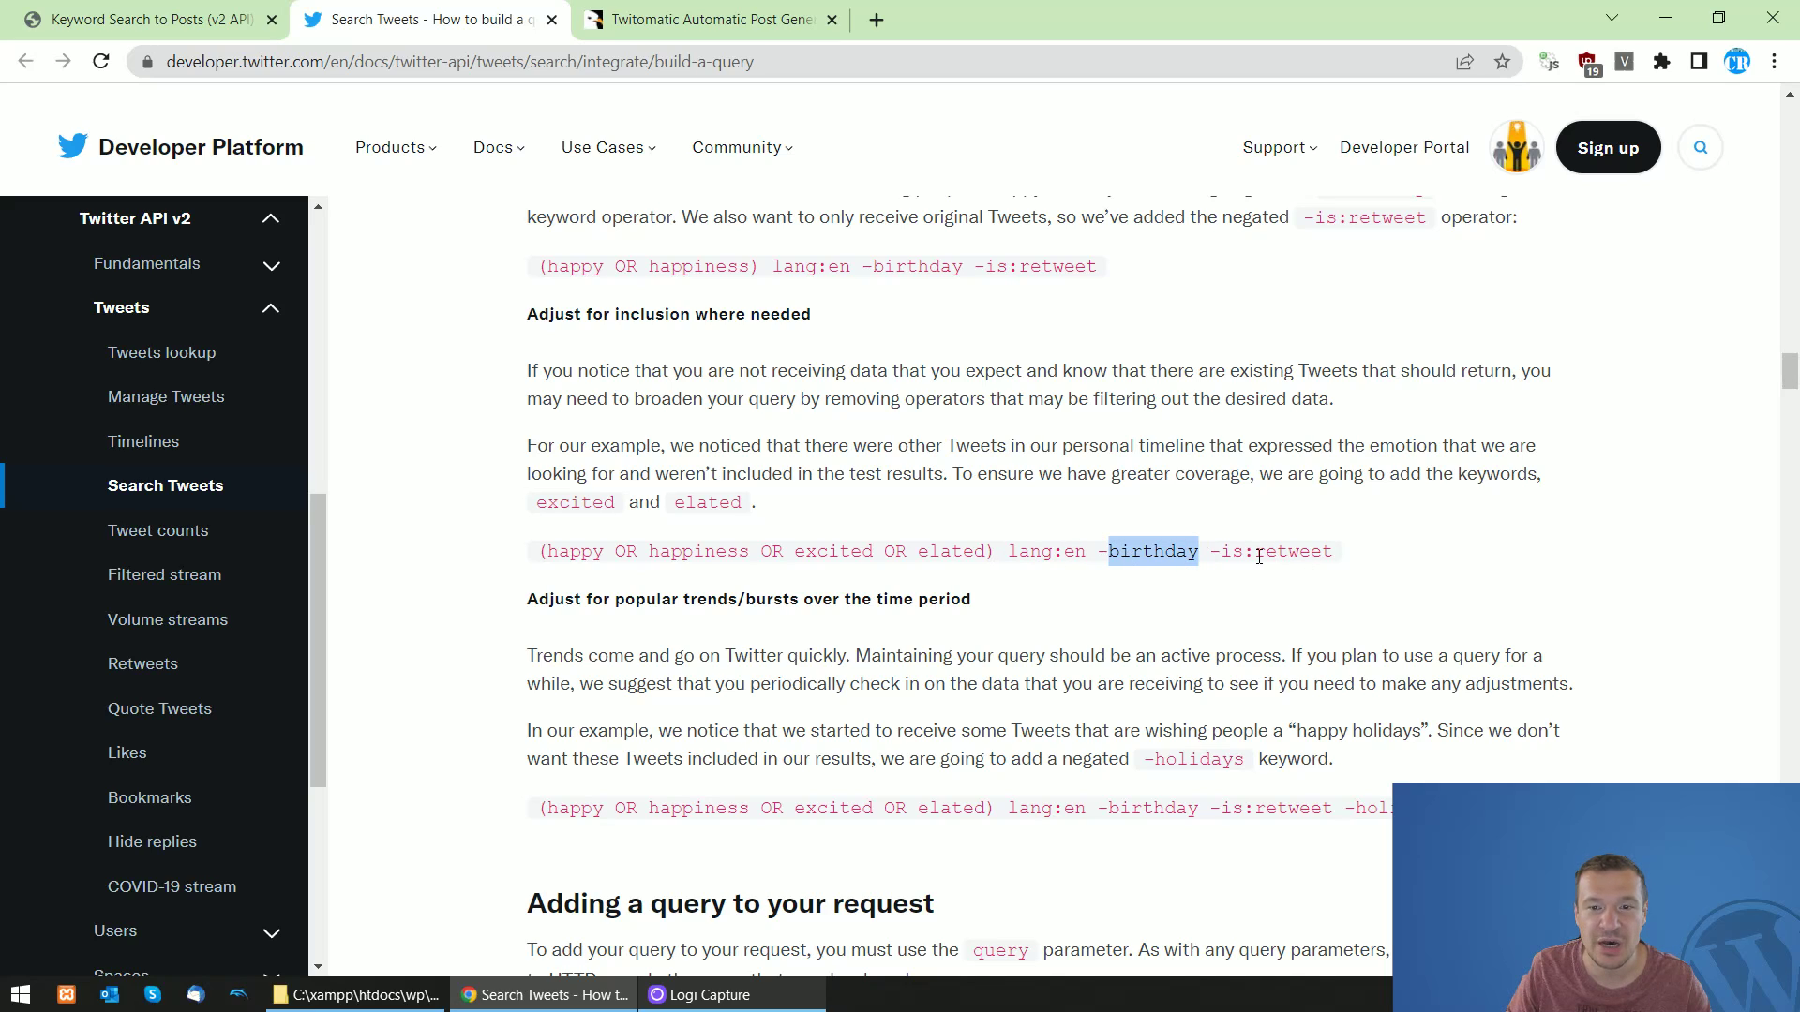
{"action": "left_click_drag", "start_coordinate": [1220, 553], "coordinate": [1269, 575]}
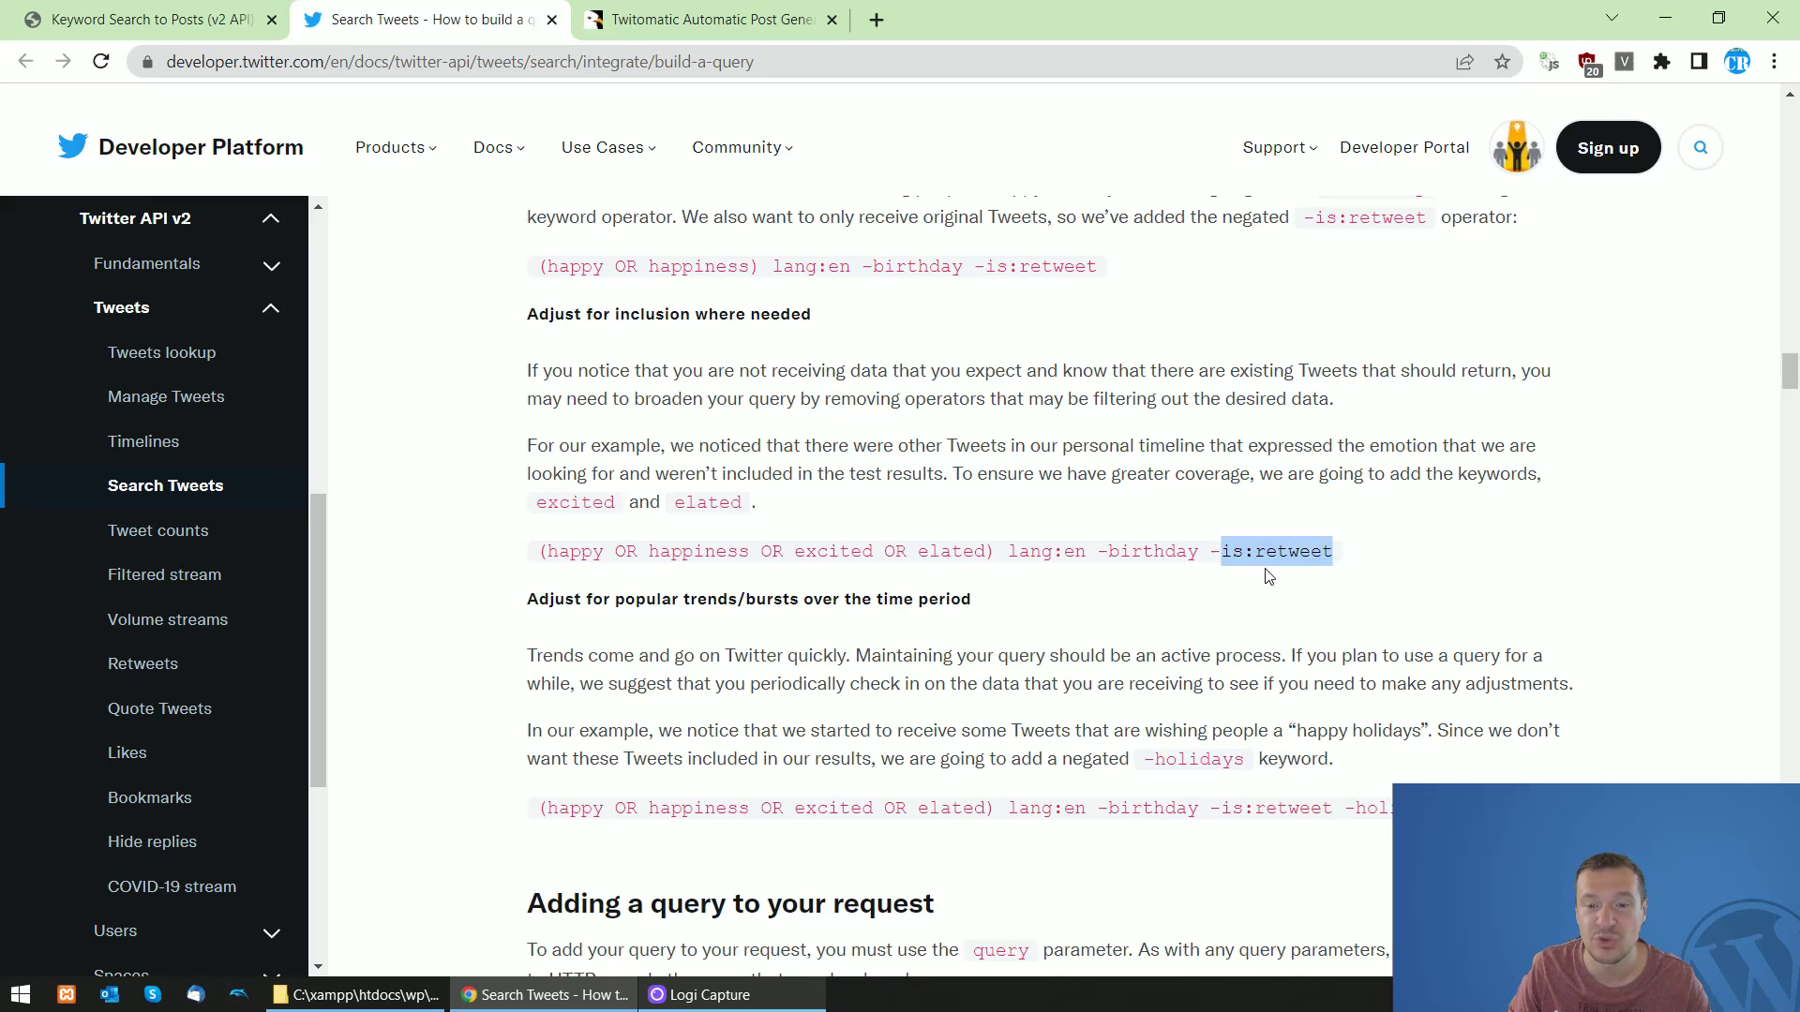
{"action": "left_click", "coordinate": [1186, 574]}
{"action": "double_click", "coordinate": [1215, 554]}
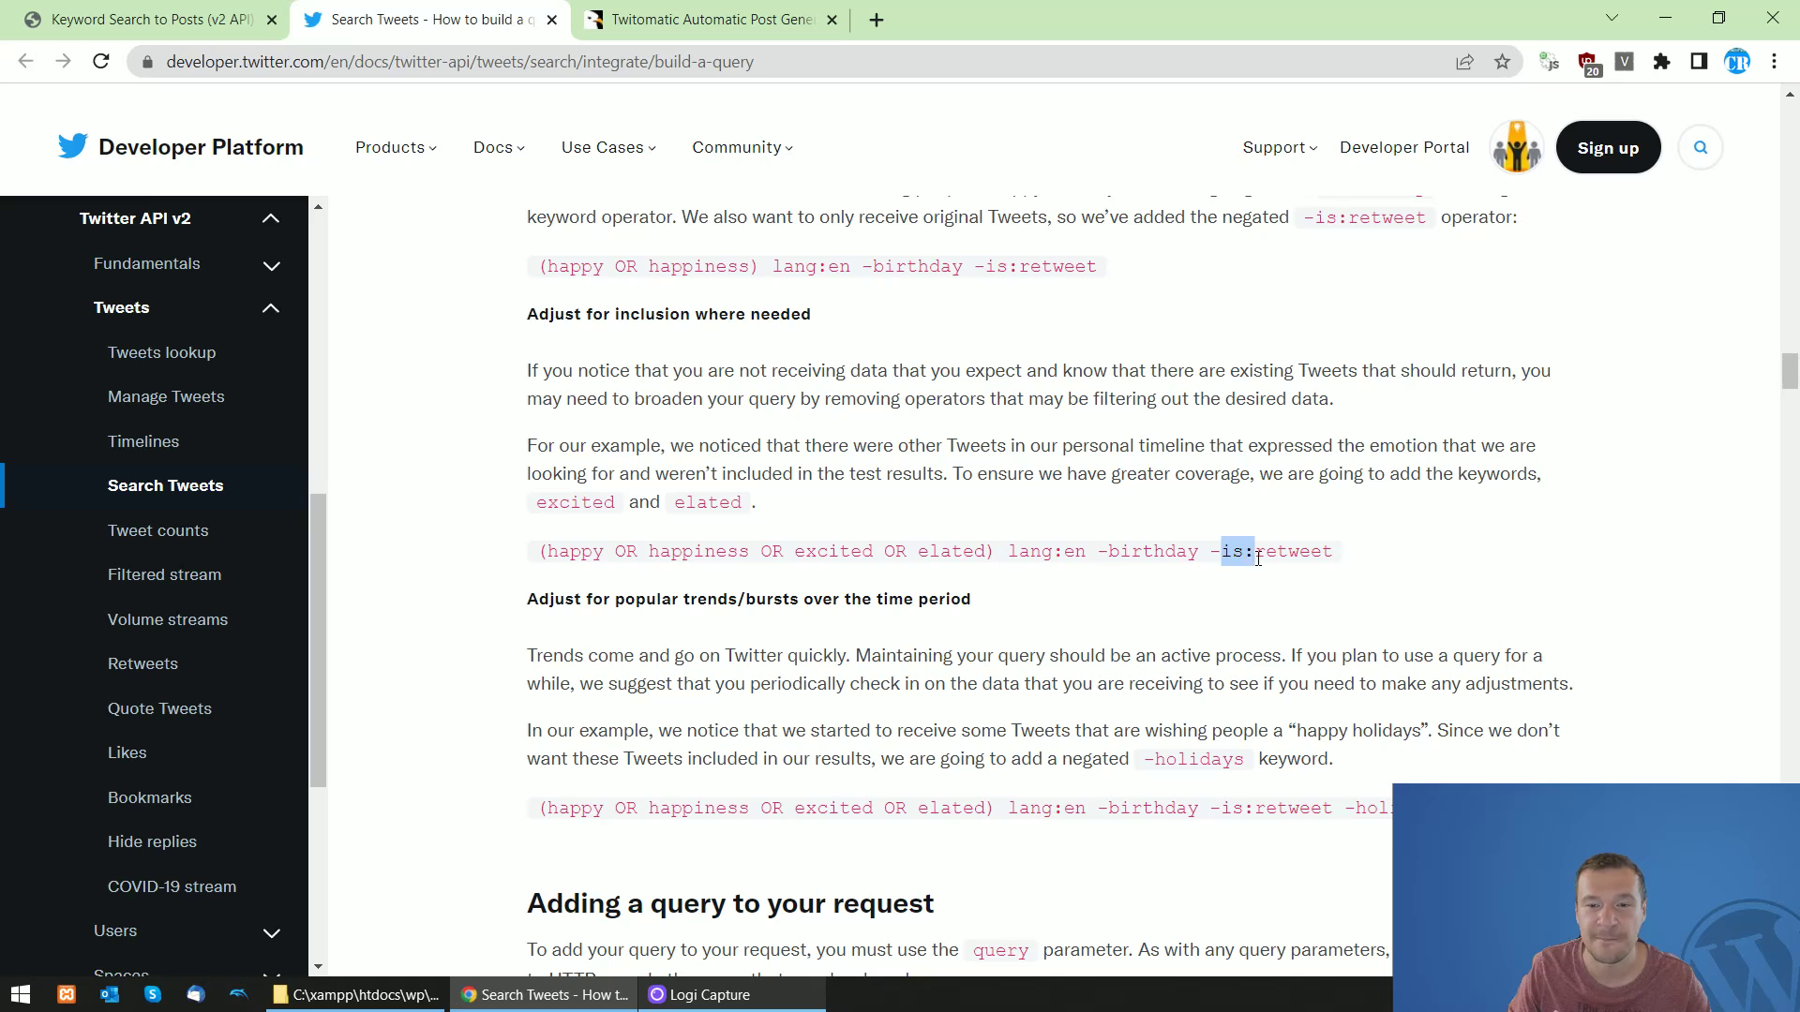
{"action": "left_click_drag", "start_coordinate": [1221, 554], "coordinate": [1333, 558]}
{"action": "scroll", "coordinate": [1317, 638], "scroll_direction": "down", "scroll_amount": 4}
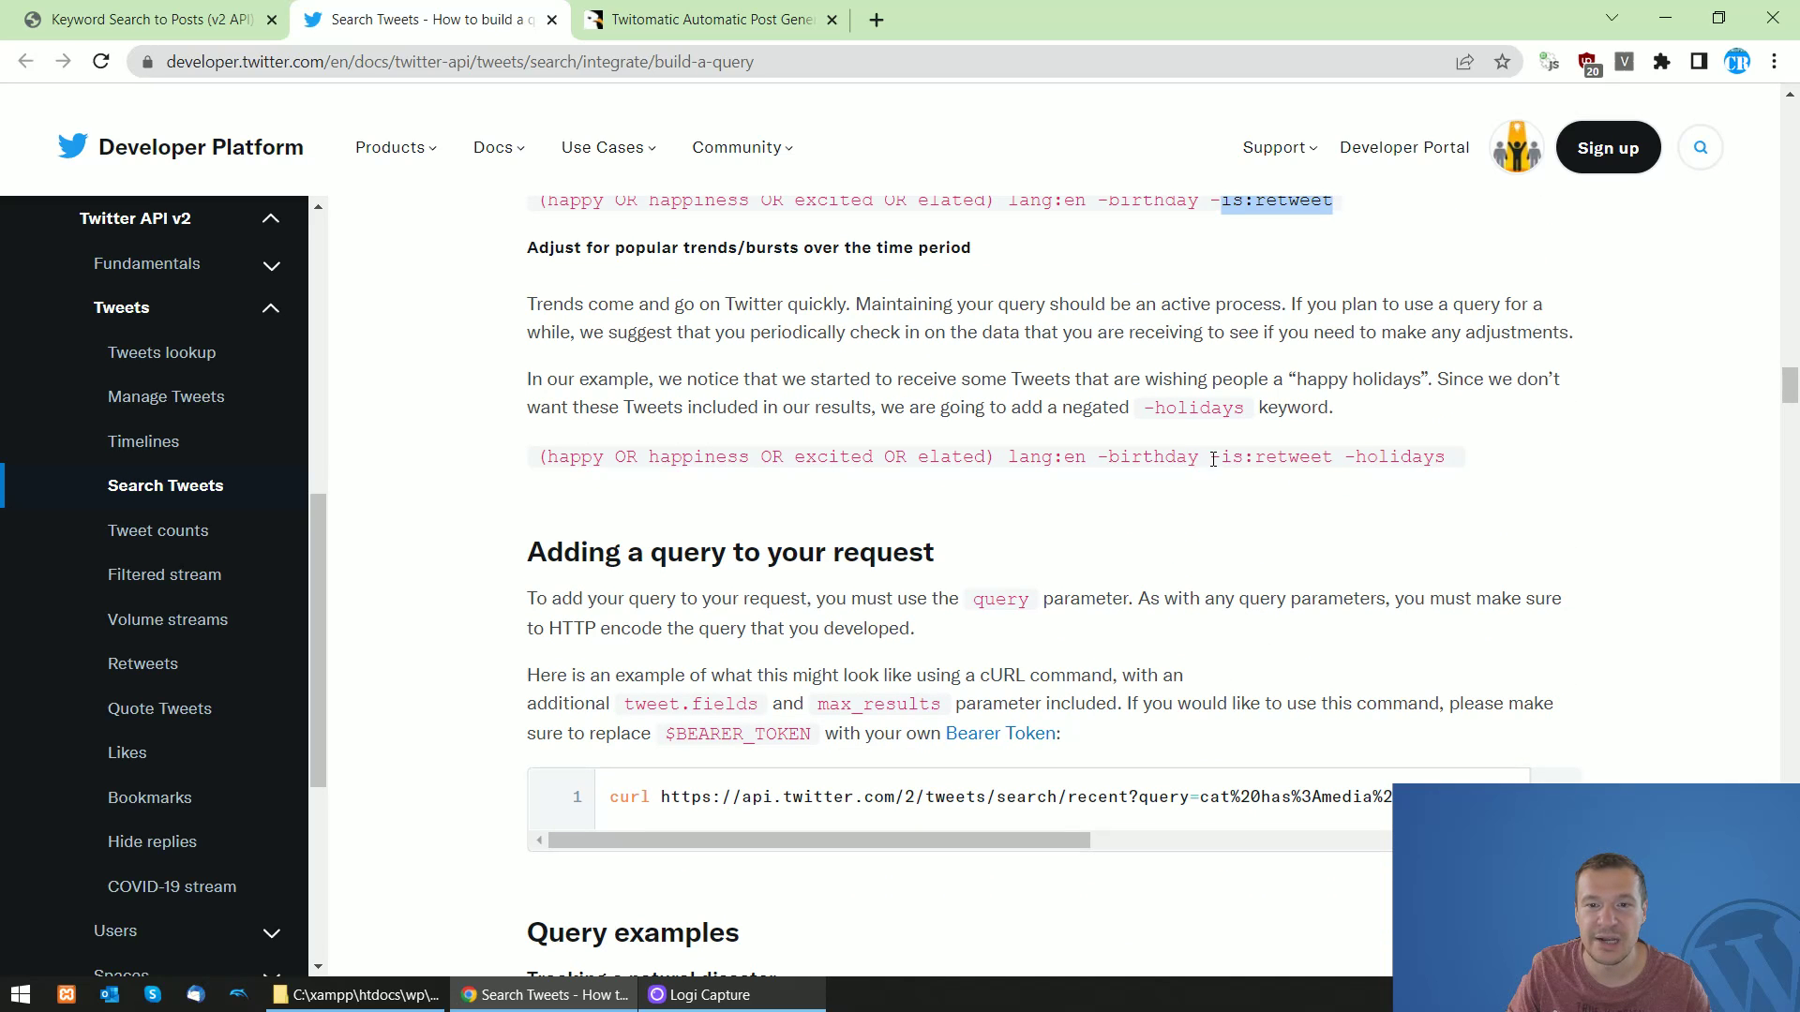
{"action": "left_click_drag", "start_coordinate": [1214, 459], "coordinate": [1335, 462]}
{"action": "left_click_drag", "start_coordinate": [998, 457], "coordinate": [1096, 459]}
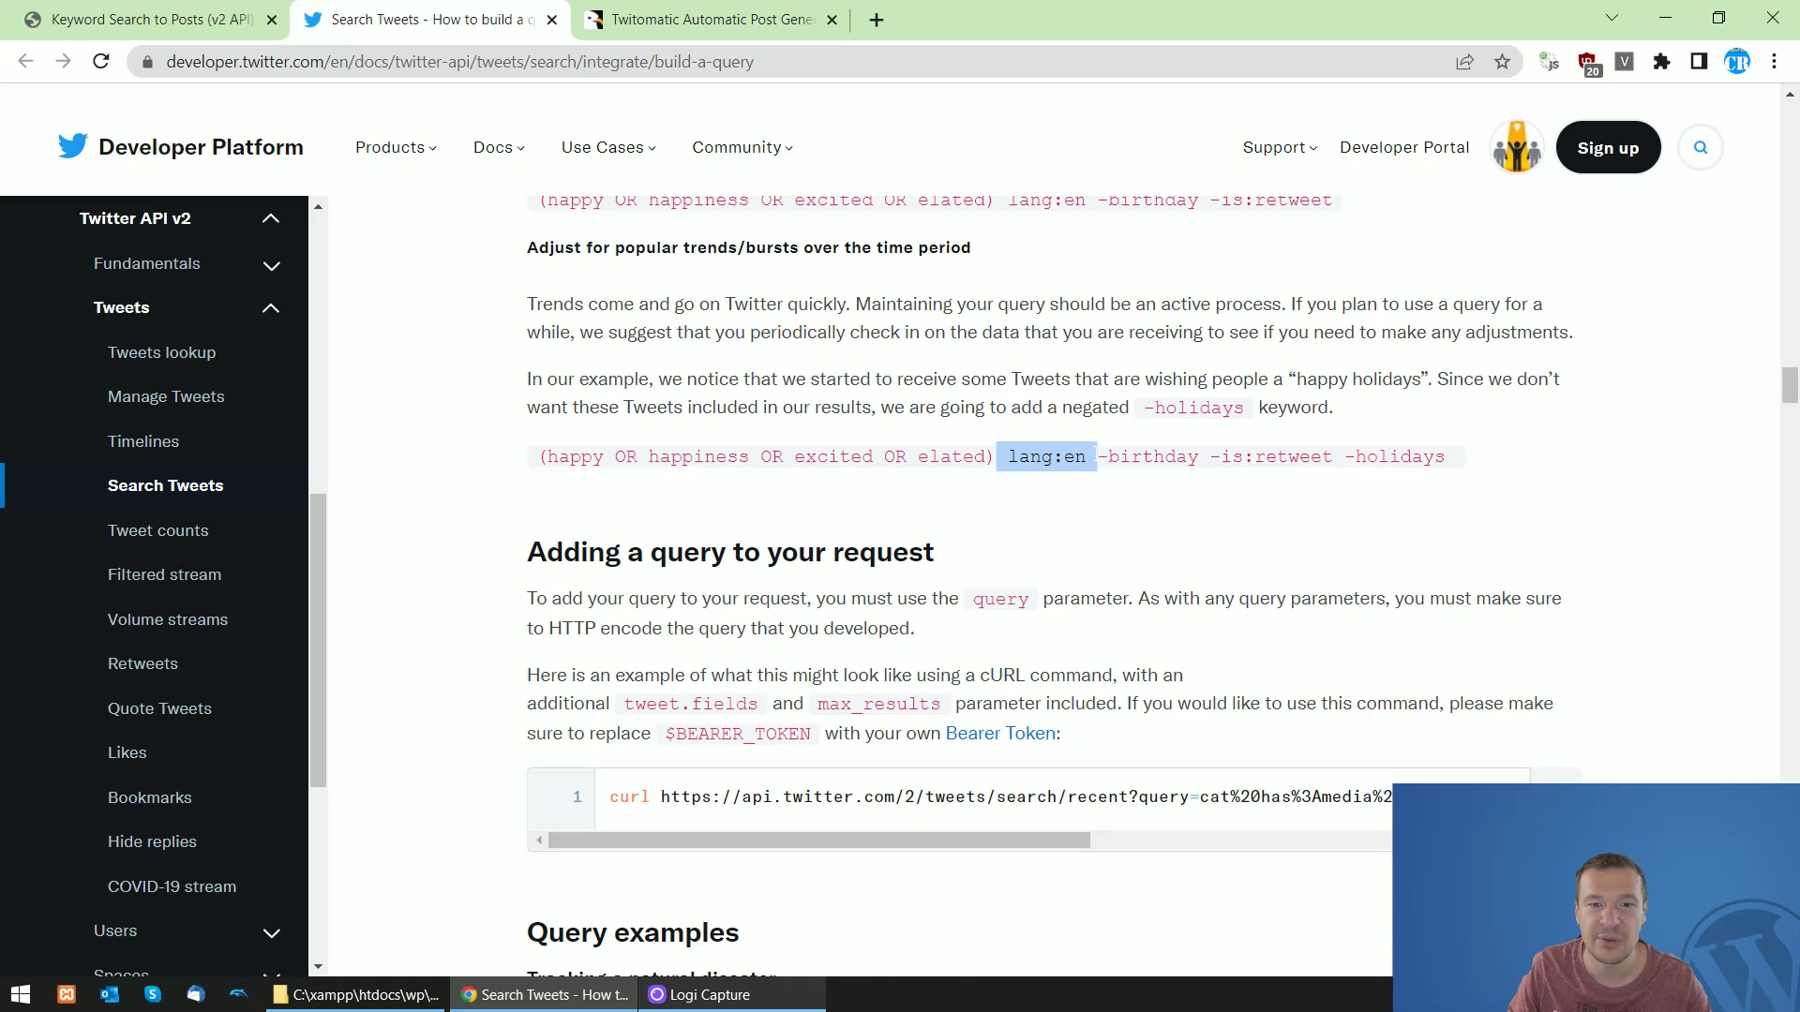
Examine the positive and negative #nowplaying sentiment queries with their place_country filters in the query examples section
{"action": "scroll", "coordinate": [936, 673], "scroll_direction": "down", "scroll_amount": 15}
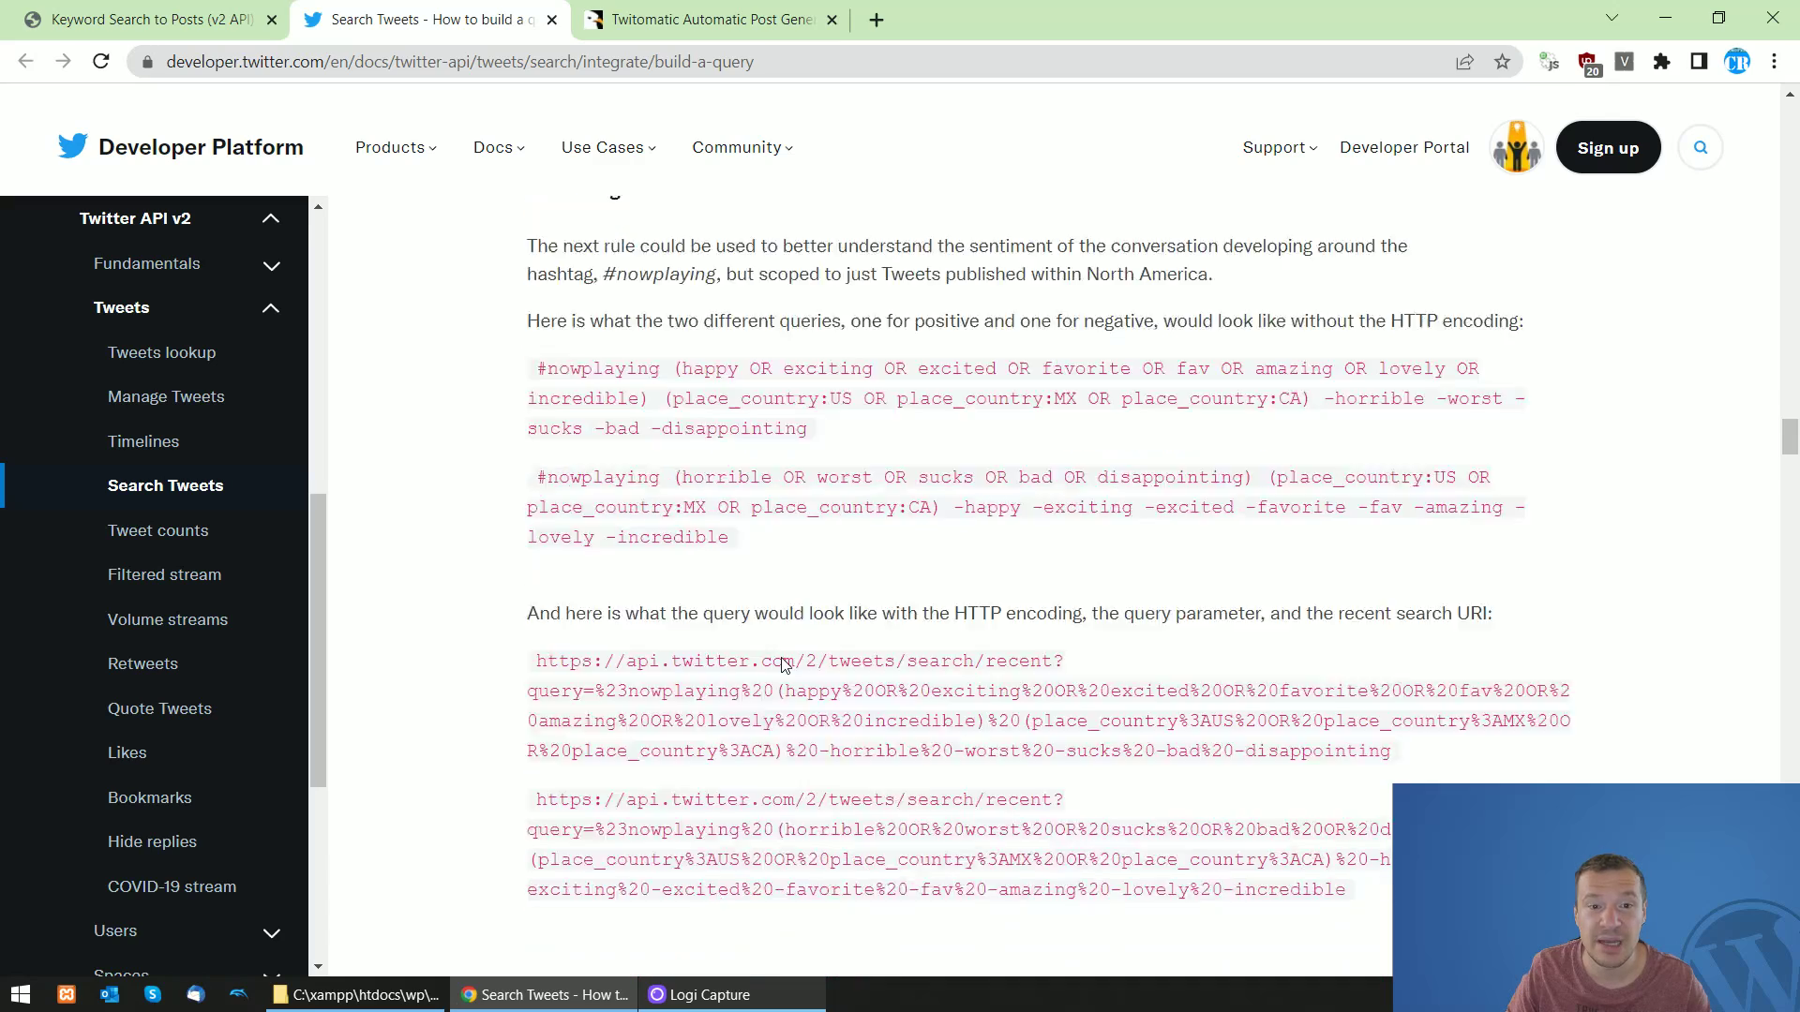
{"action": "scroll", "coordinate": [765, 673], "scroll_direction": "up", "scroll_amount": 7}
{"action": "left_click_drag", "start_coordinate": [513, 628], "coordinate": [813, 694]}
{"action": "left_click_drag", "start_coordinate": [536, 741], "coordinate": [744, 795]}
{"action": "scroll", "coordinate": [737, 790], "scroll_direction": "down", "scroll_amount": 2}
{"action": "scroll", "coordinate": [737, 790], "scroll_direction": "down", "scroll_amount": 3}
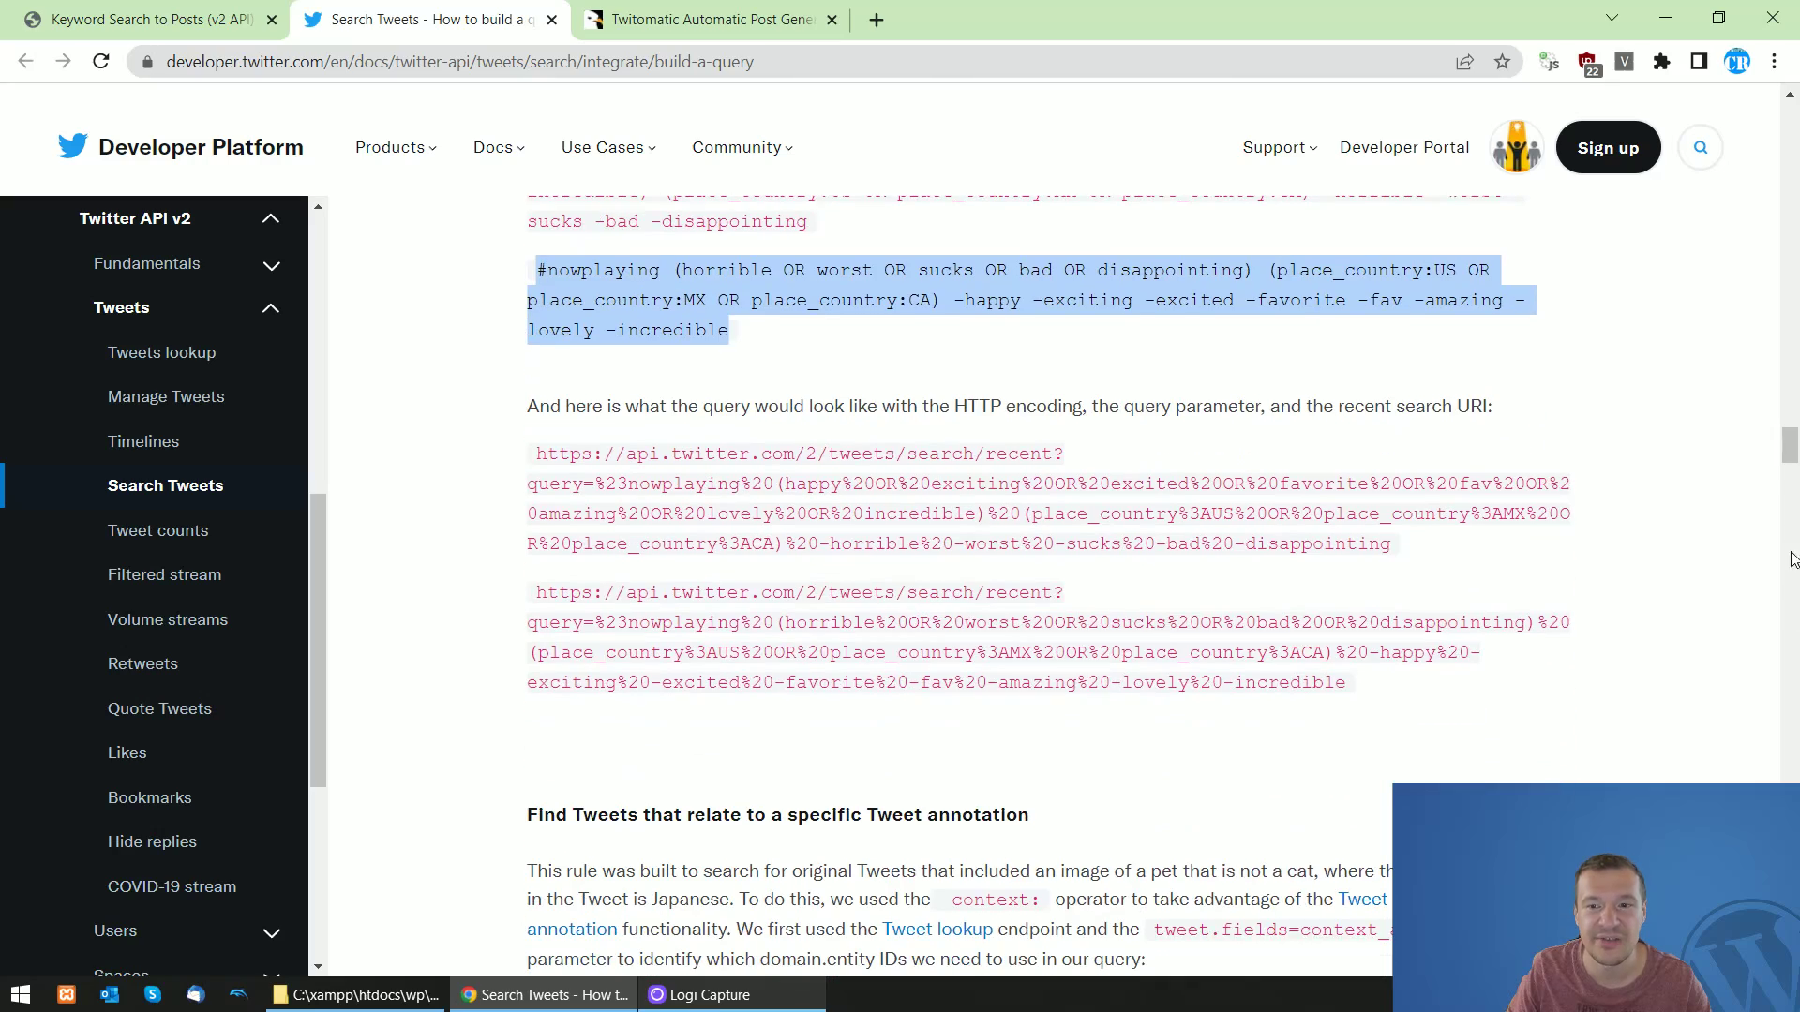
Look through the operators table, from the from:, to: and url: entries down to the lang: operator and its supported languages
{"action": "left_click_drag", "start_coordinate": [1791, 445], "coordinate": [1784, 561]}
{"action": "scroll", "coordinate": [754, 614], "scroll_direction": "down", "scroll_amount": 3}
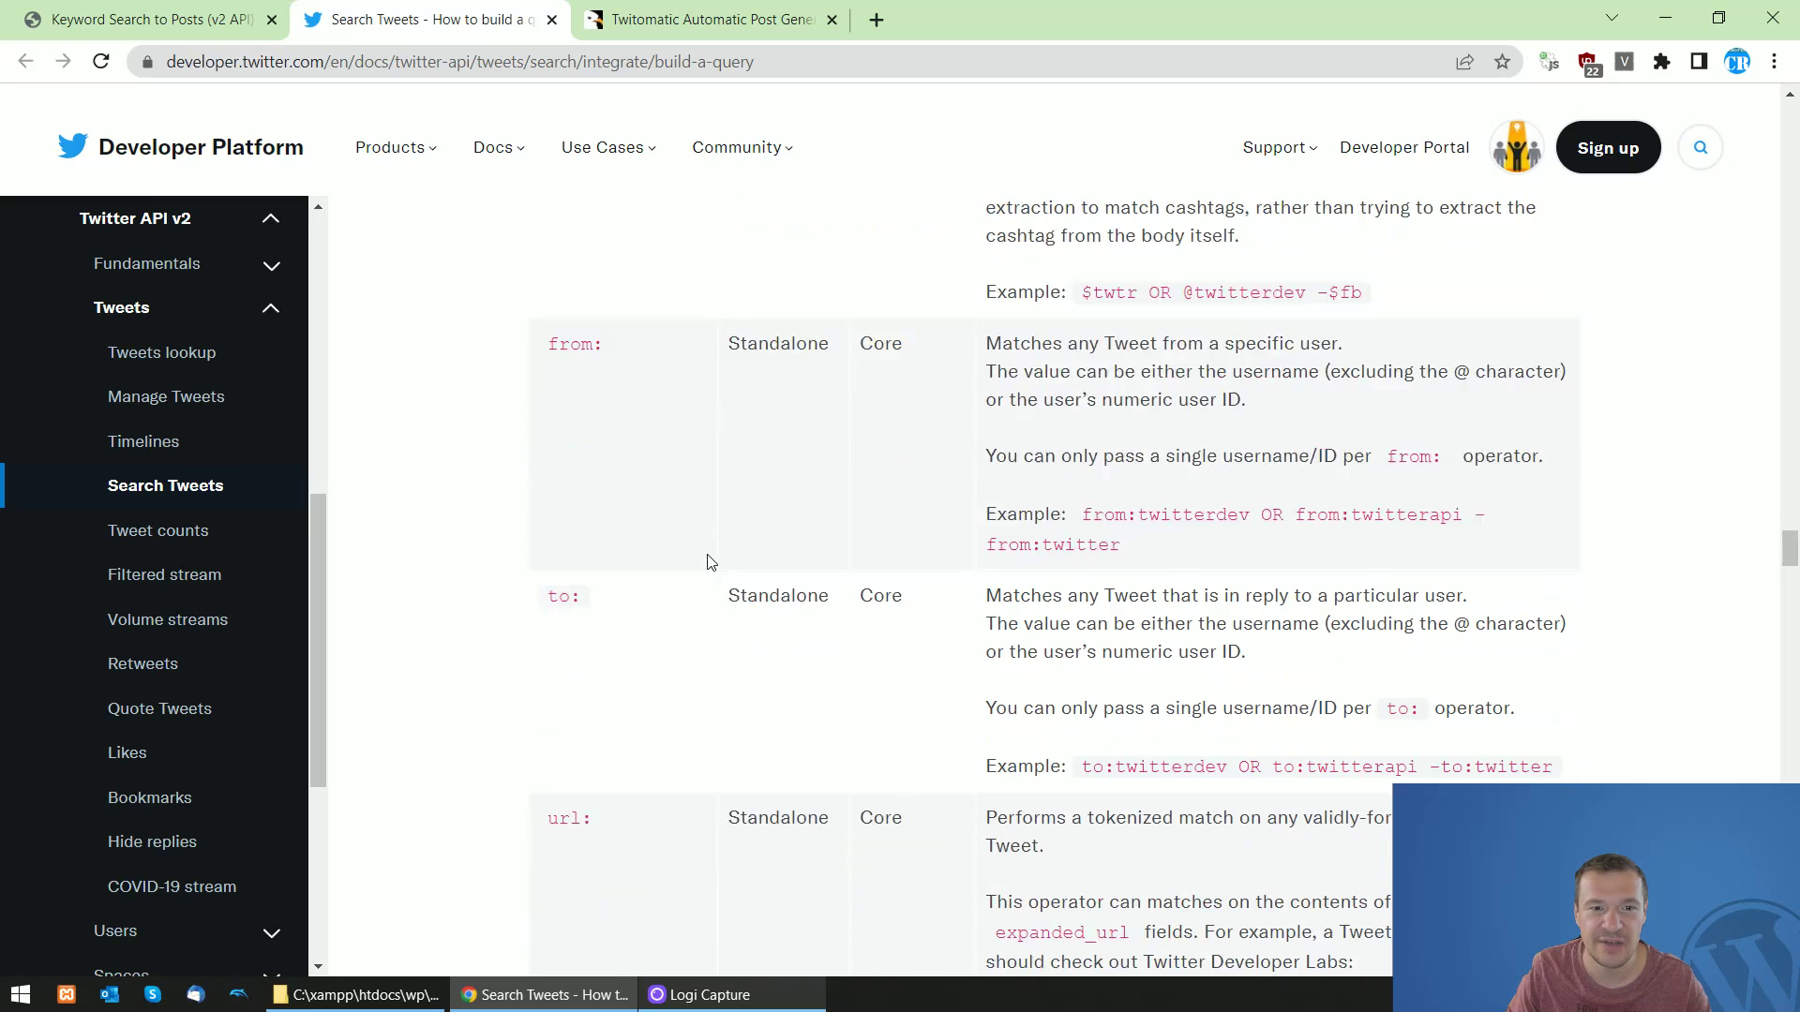
{"action": "scroll", "coordinate": [563, 445], "scroll_direction": "down", "scroll_amount": 9}
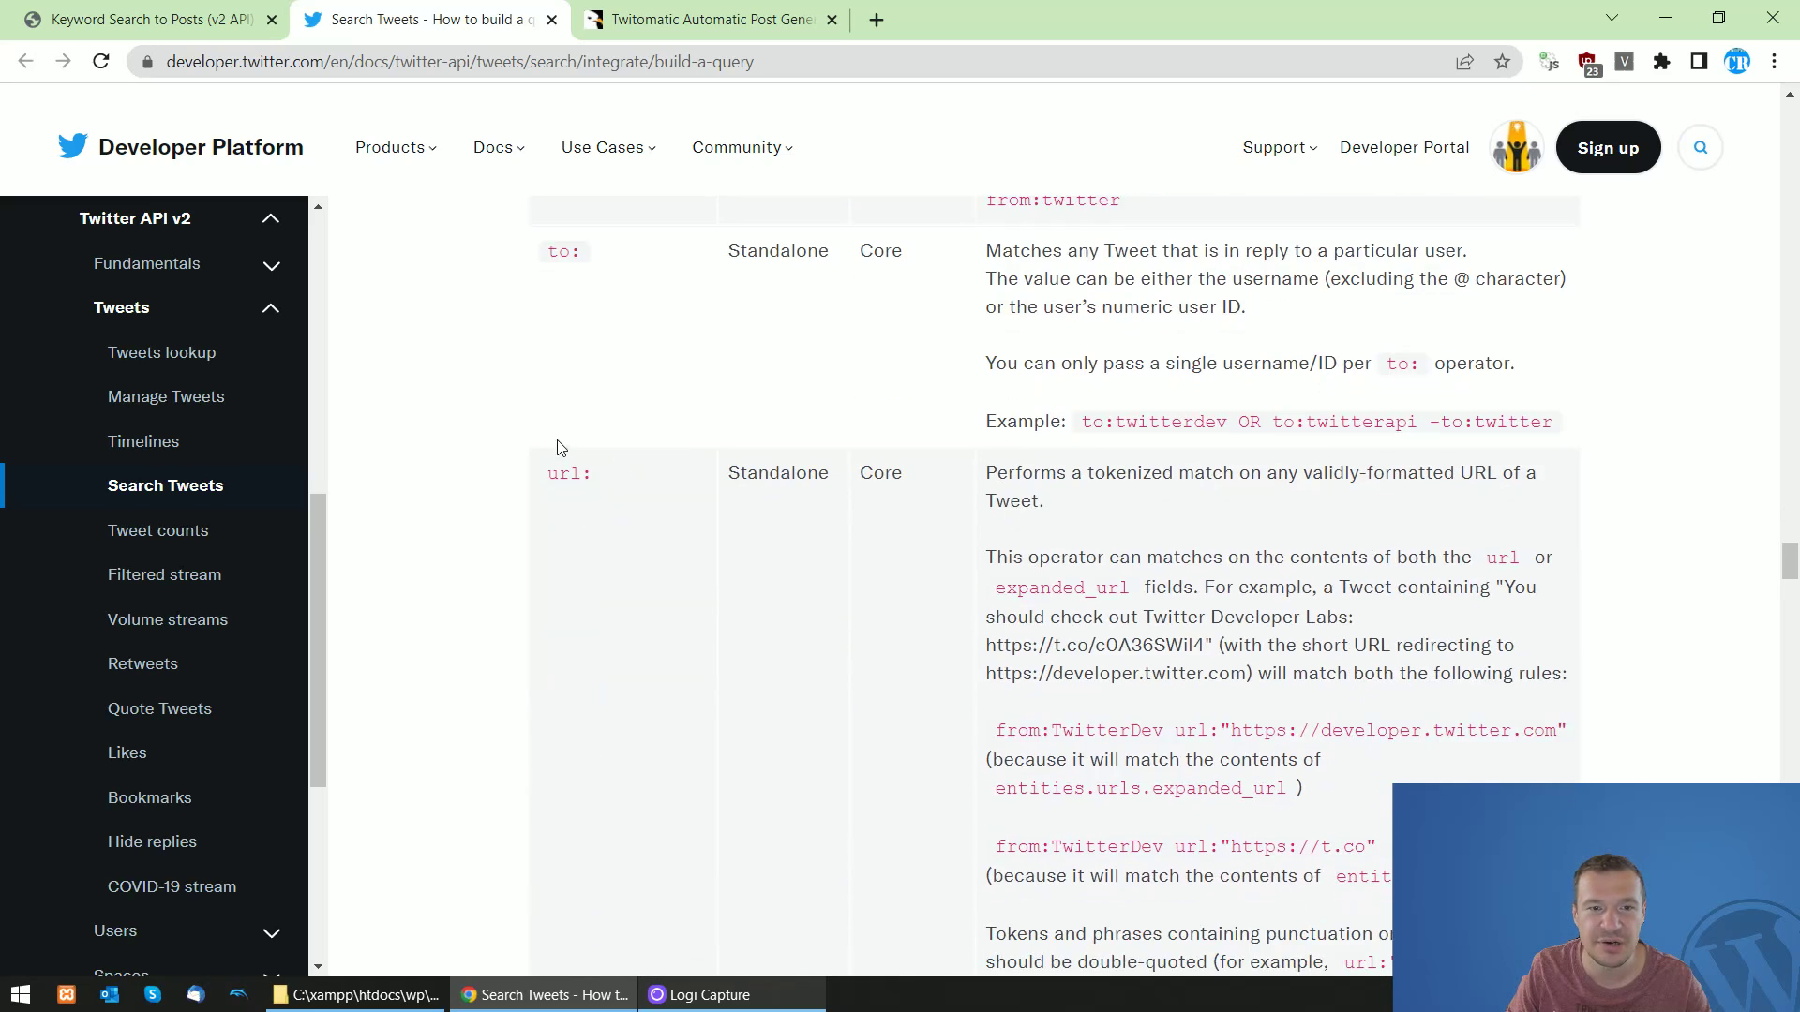
{"action": "scroll", "coordinate": [611, 406], "scroll_direction": "down", "scroll_amount": 12}
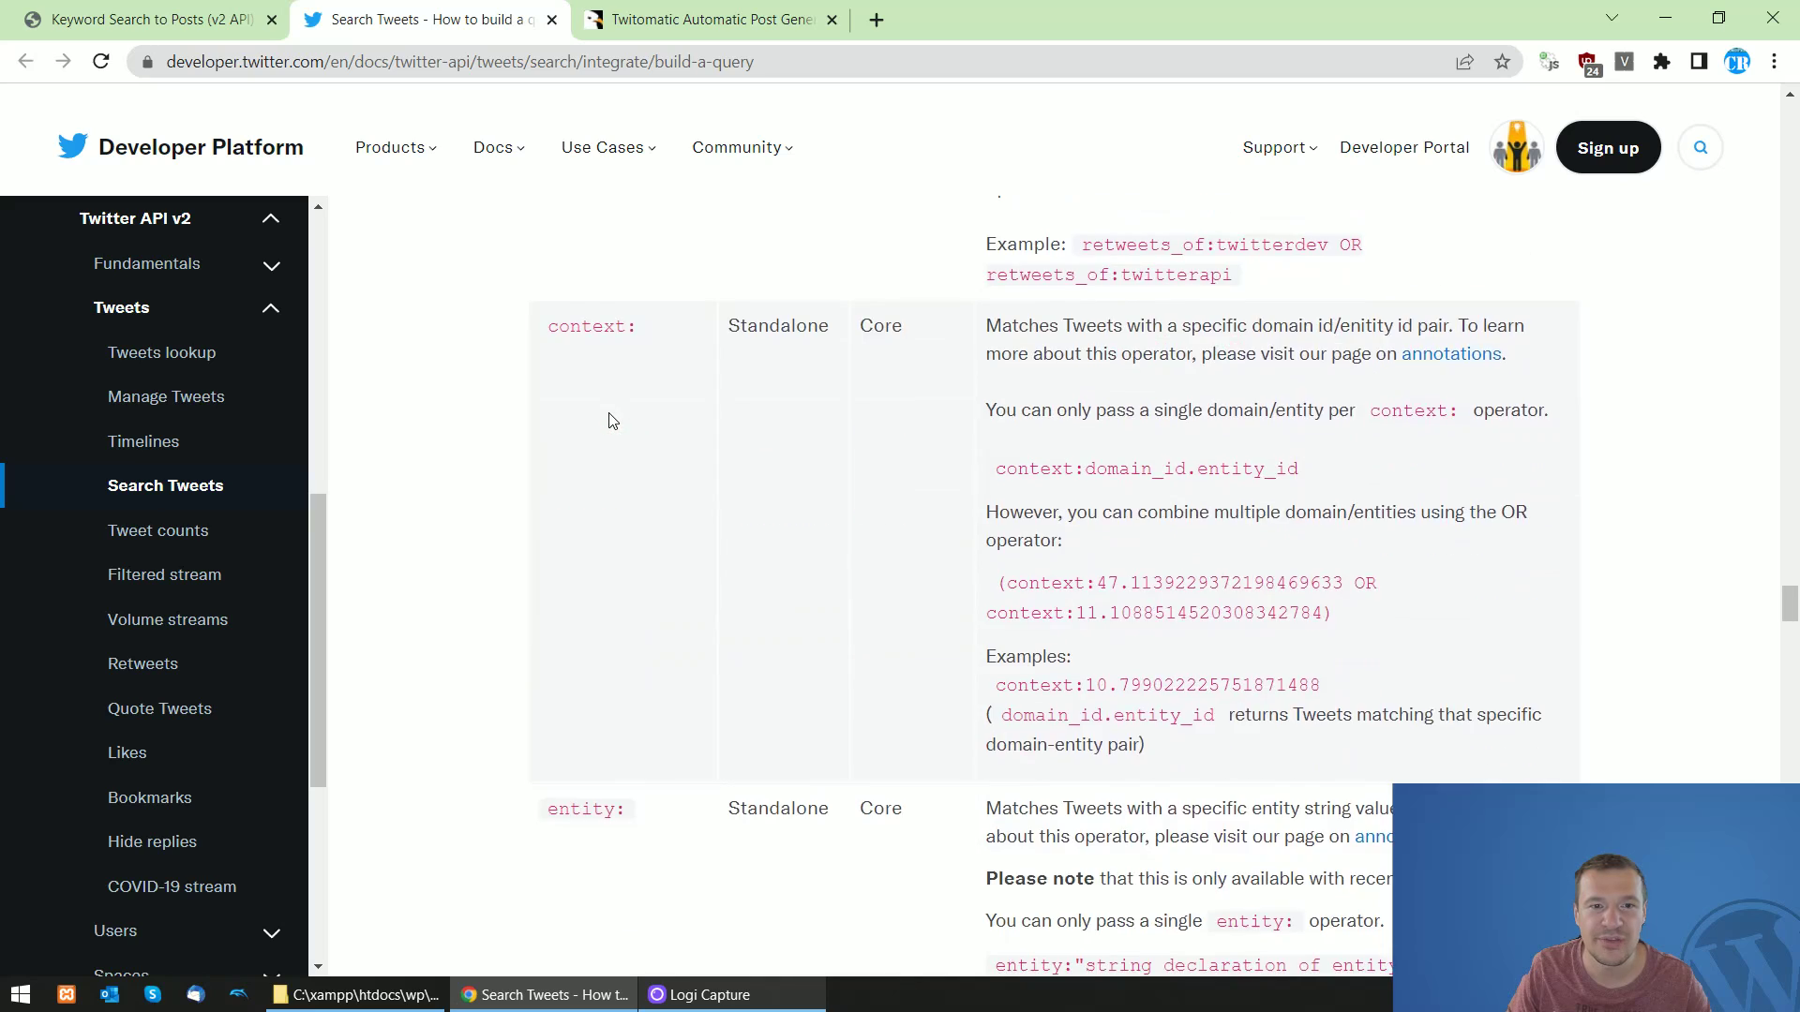
{"action": "scroll", "coordinate": [588, 427], "scroll_direction": "down", "scroll_amount": 18}
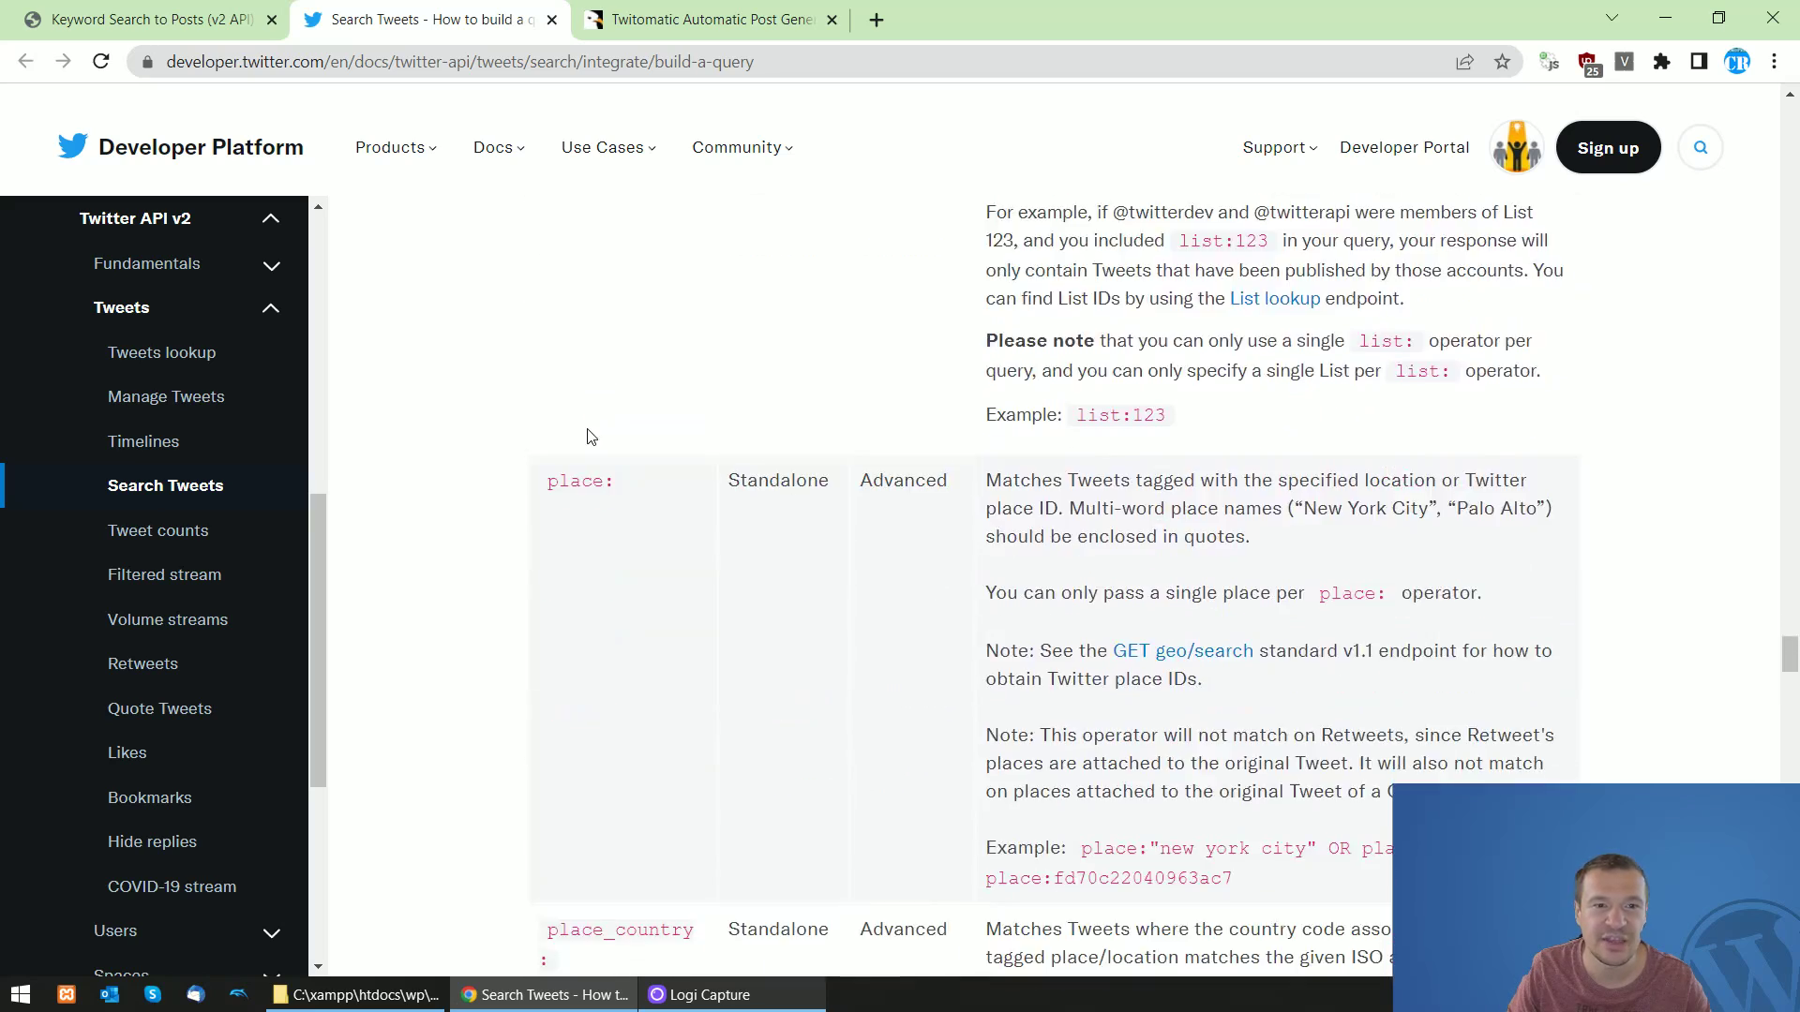
{"action": "scroll", "coordinate": [589, 467], "scroll_direction": "down", "scroll_amount": 20}
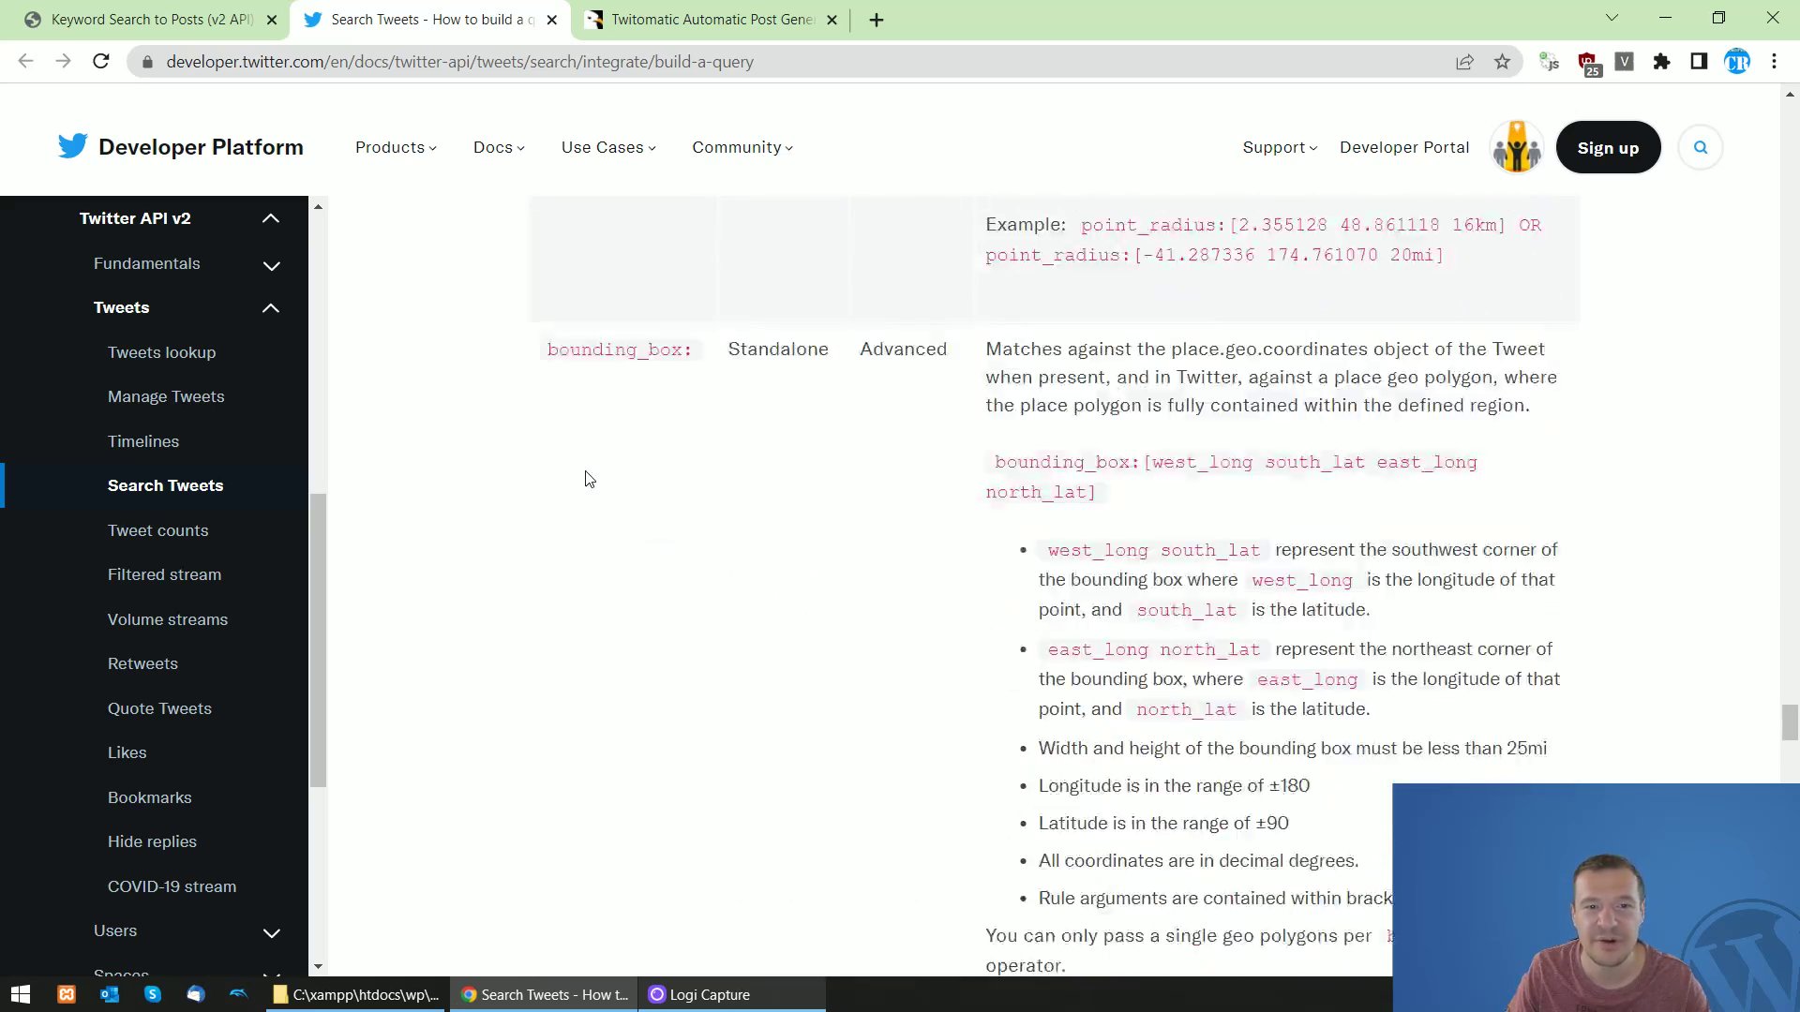
{"action": "scroll", "coordinate": [589, 478], "scroll_direction": "down", "scroll_amount": 18}
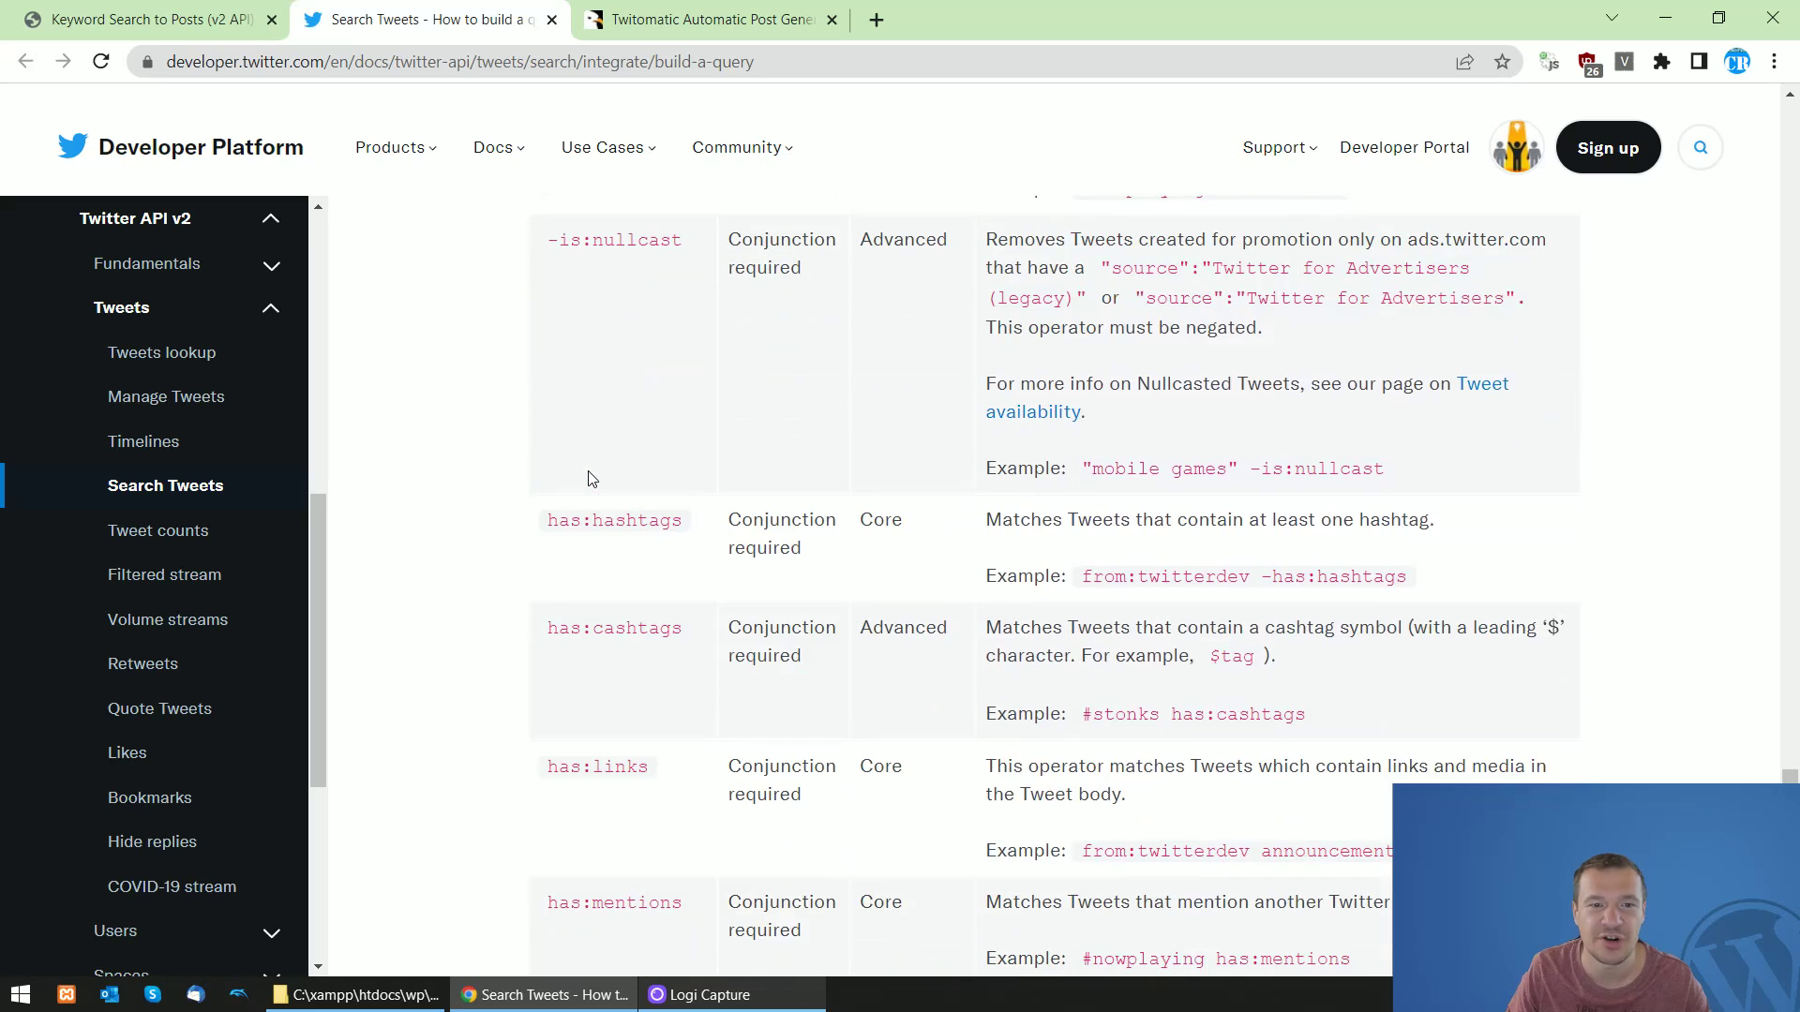
{"action": "scroll", "coordinate": [583, 494], "scroll_direction": "down", "scroll_amount": 4}
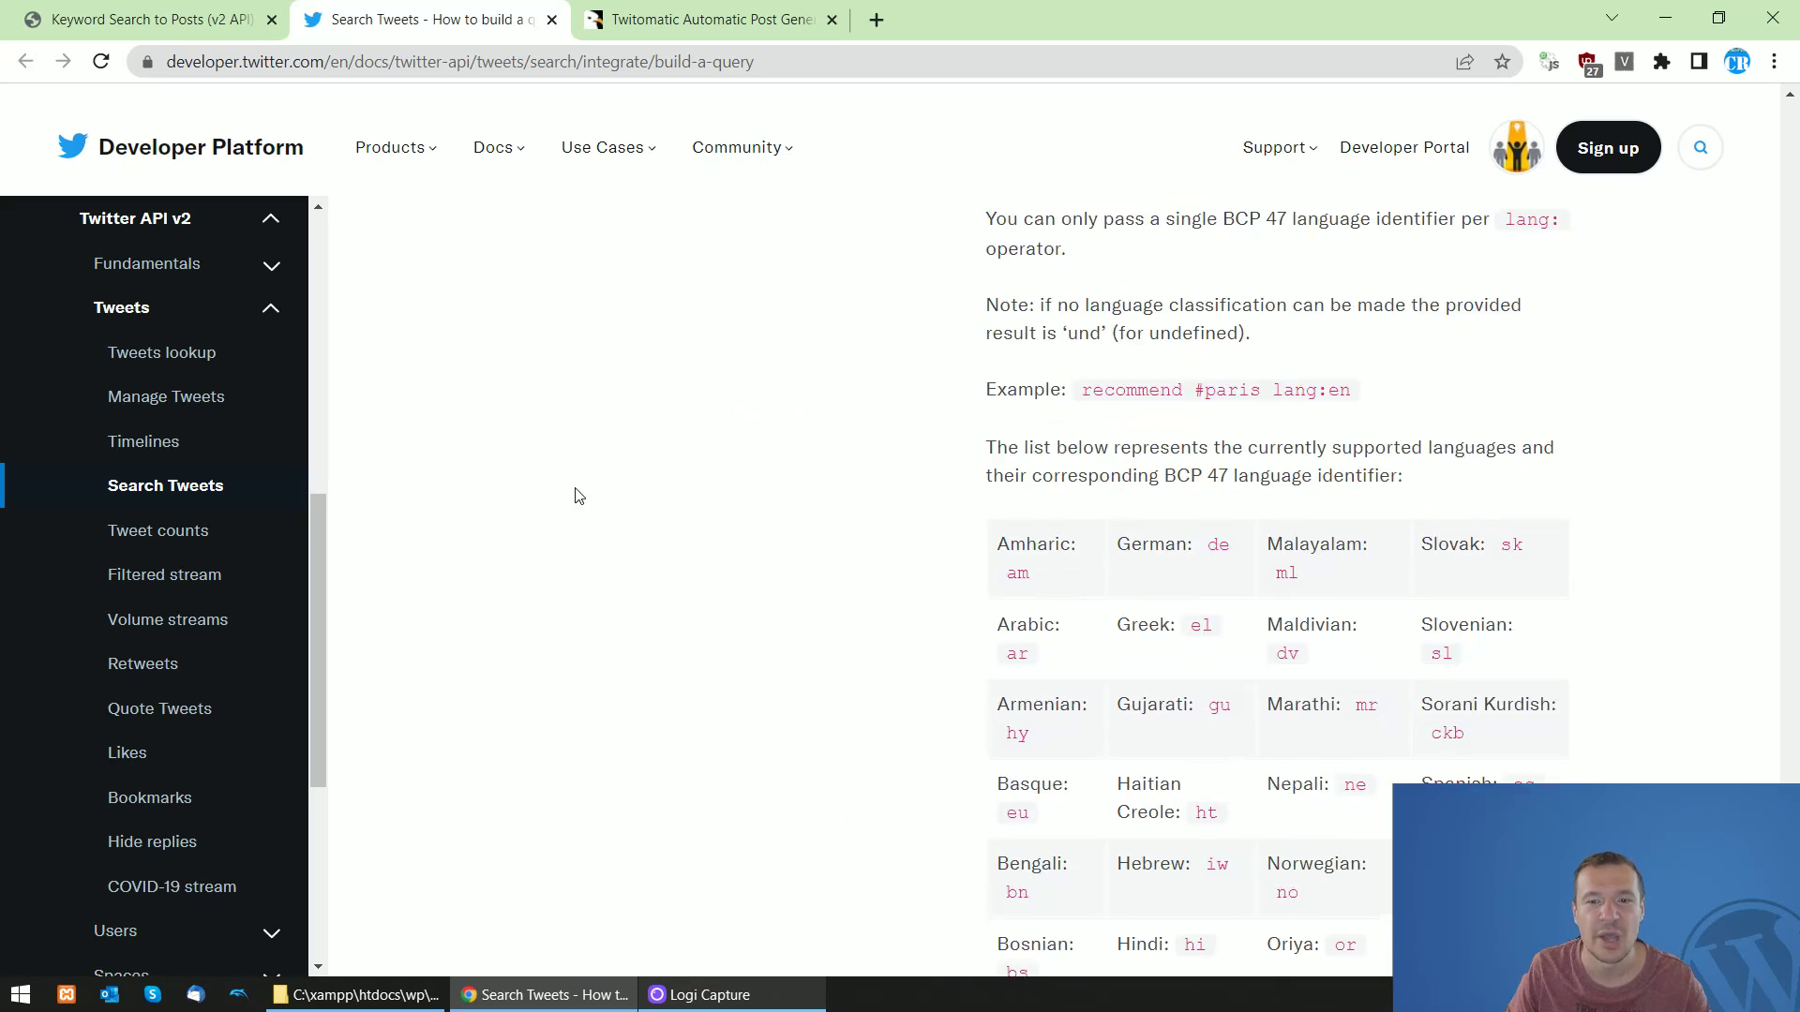
Review the conjunction-required operators from lang: back up through the has: entries to is:retweet
{"action": "scroll", "coordinate": [611, 536], "scroll_direction": "up", "scroll_amount": 14}
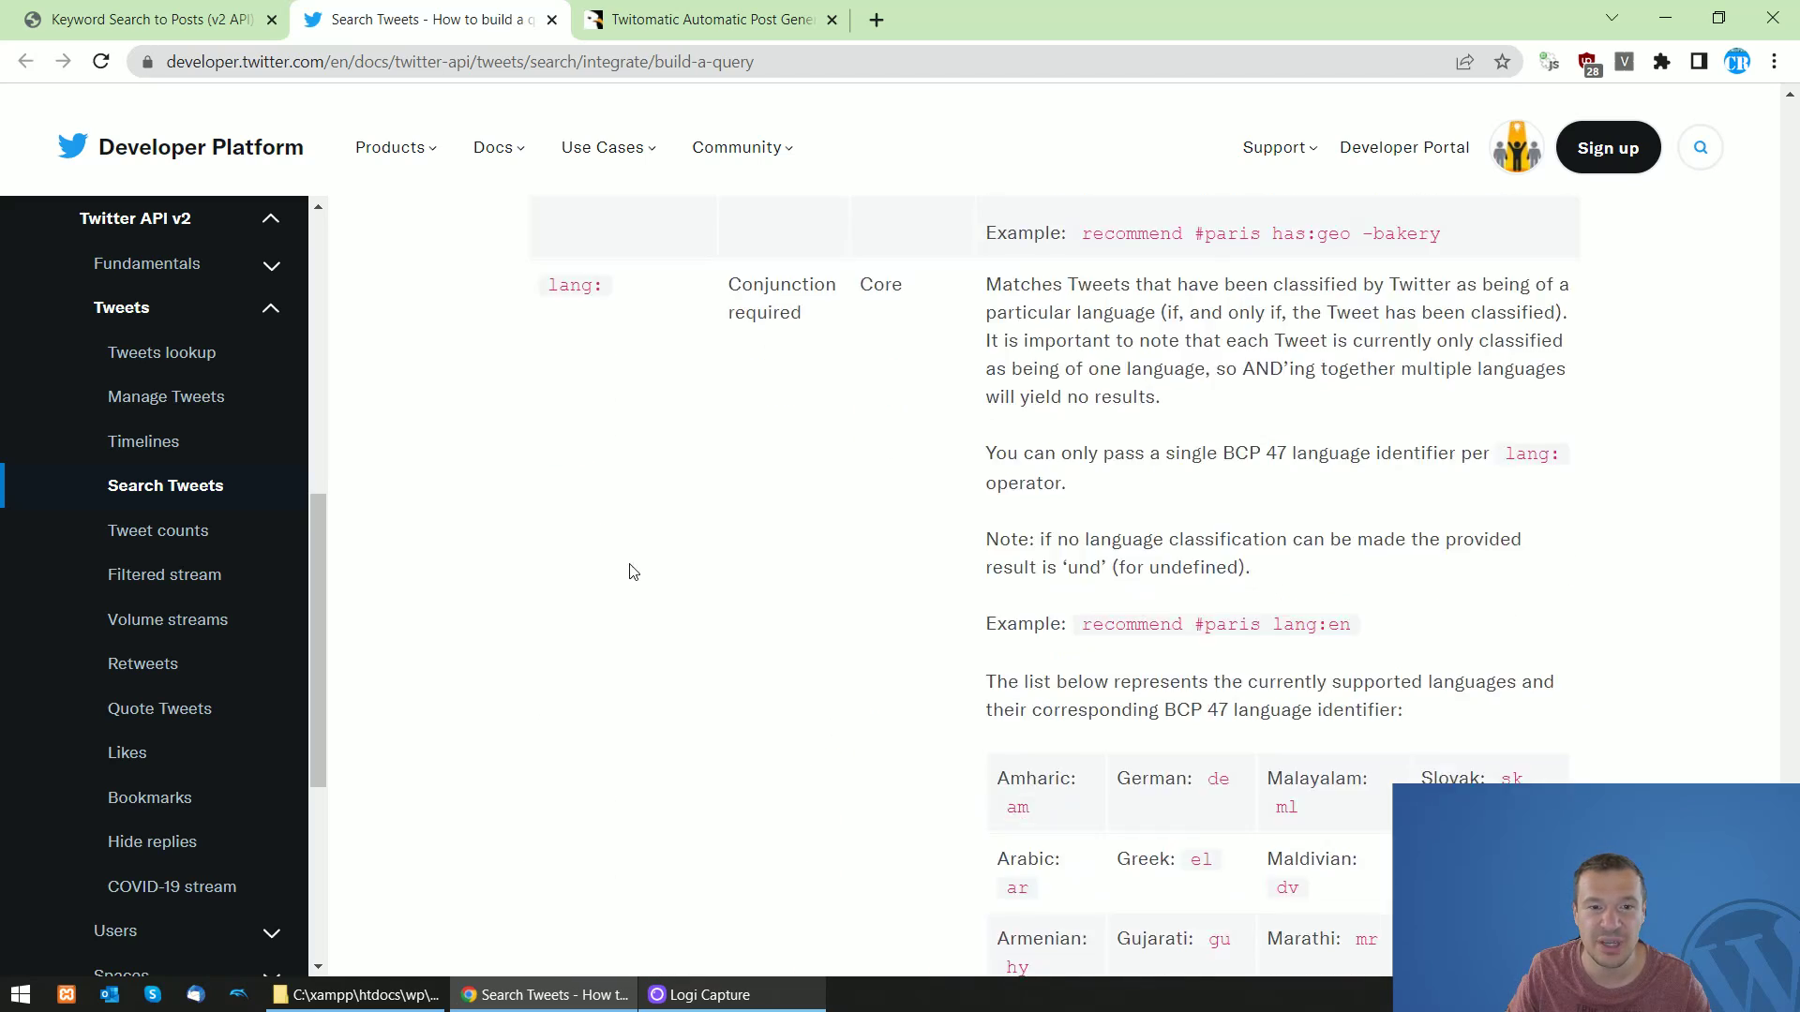
{"action": "scroll", "coordinate": [590, 750], "scroll_direction": "down", "scroll_amount": 2}
{"action": "scroll", "coordinate": [595, 740], "scroll_direction": "up", "scroll_amount": 4}
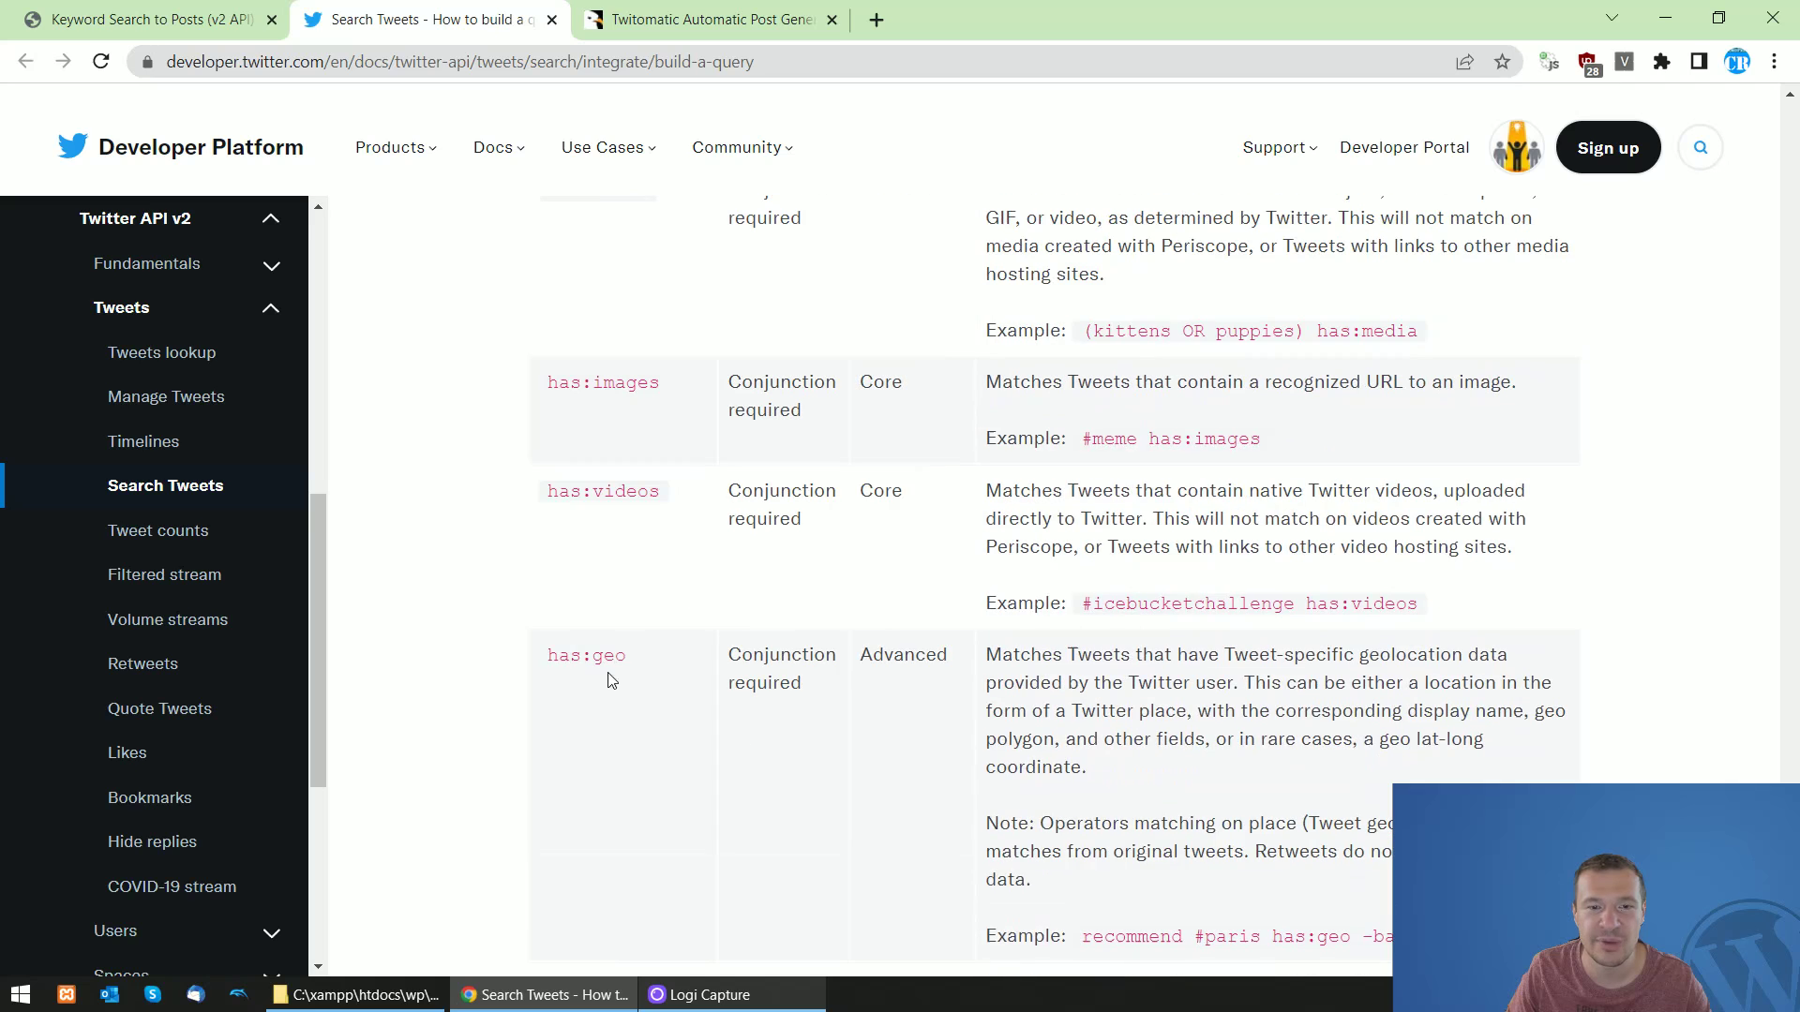
{"action": "scroll", "coordinate": [595, 651], "scroll_direction": "up", "scroll_amount": 3}
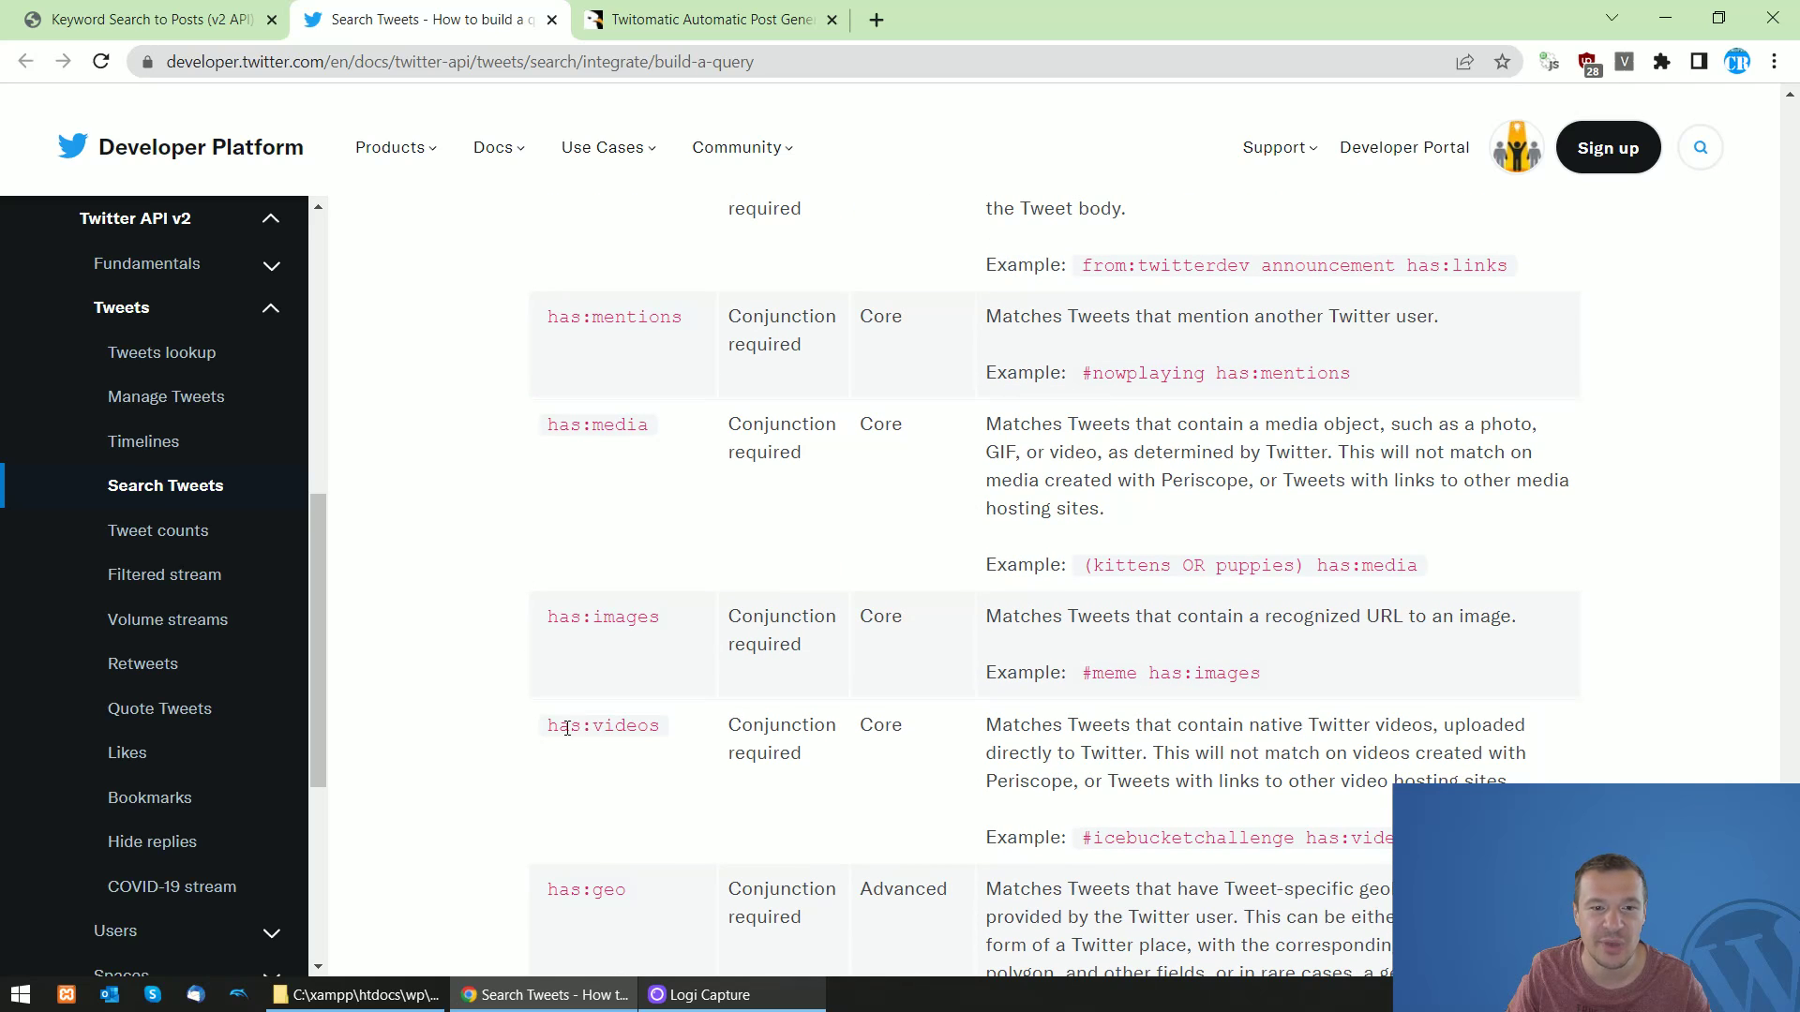
{"action": "scroll", "coordinate": [619, 619], "scroll_direction": "up", "scroll_amount": 6}
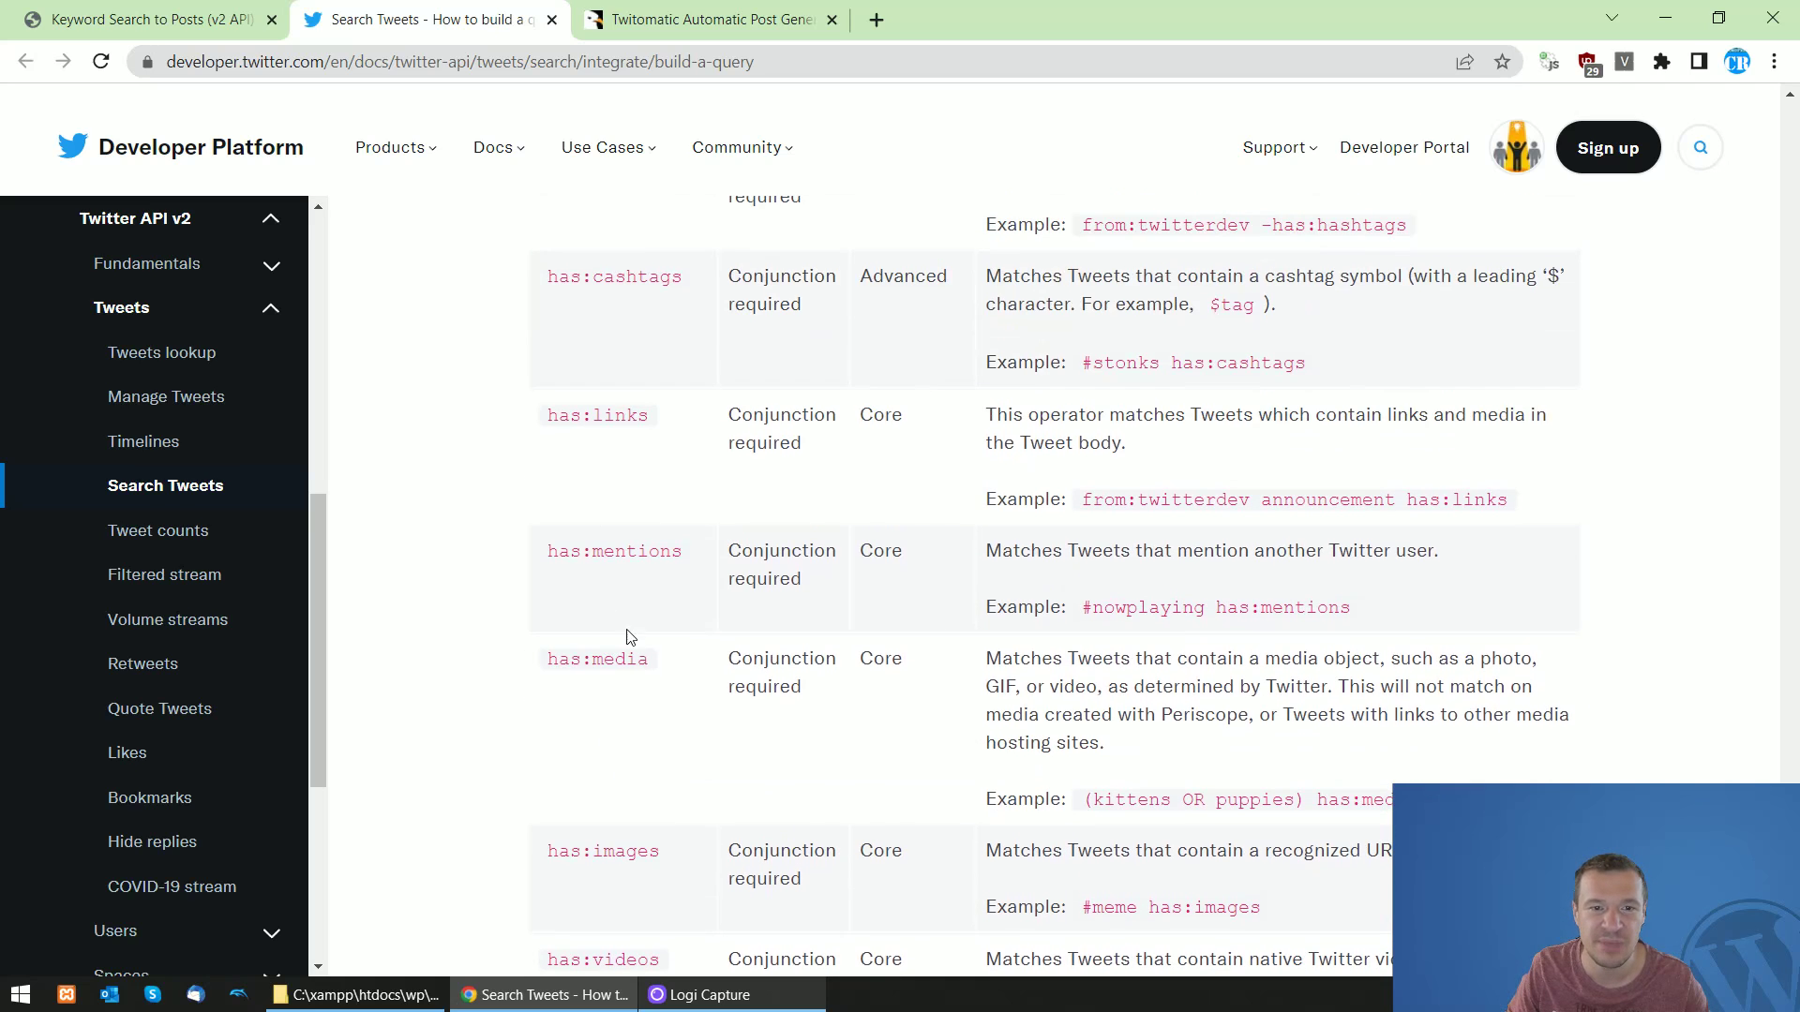
{"action": "scroll", "coordinate": [592, 697], "scroll_direction": "up", "scroll_amount": 3}
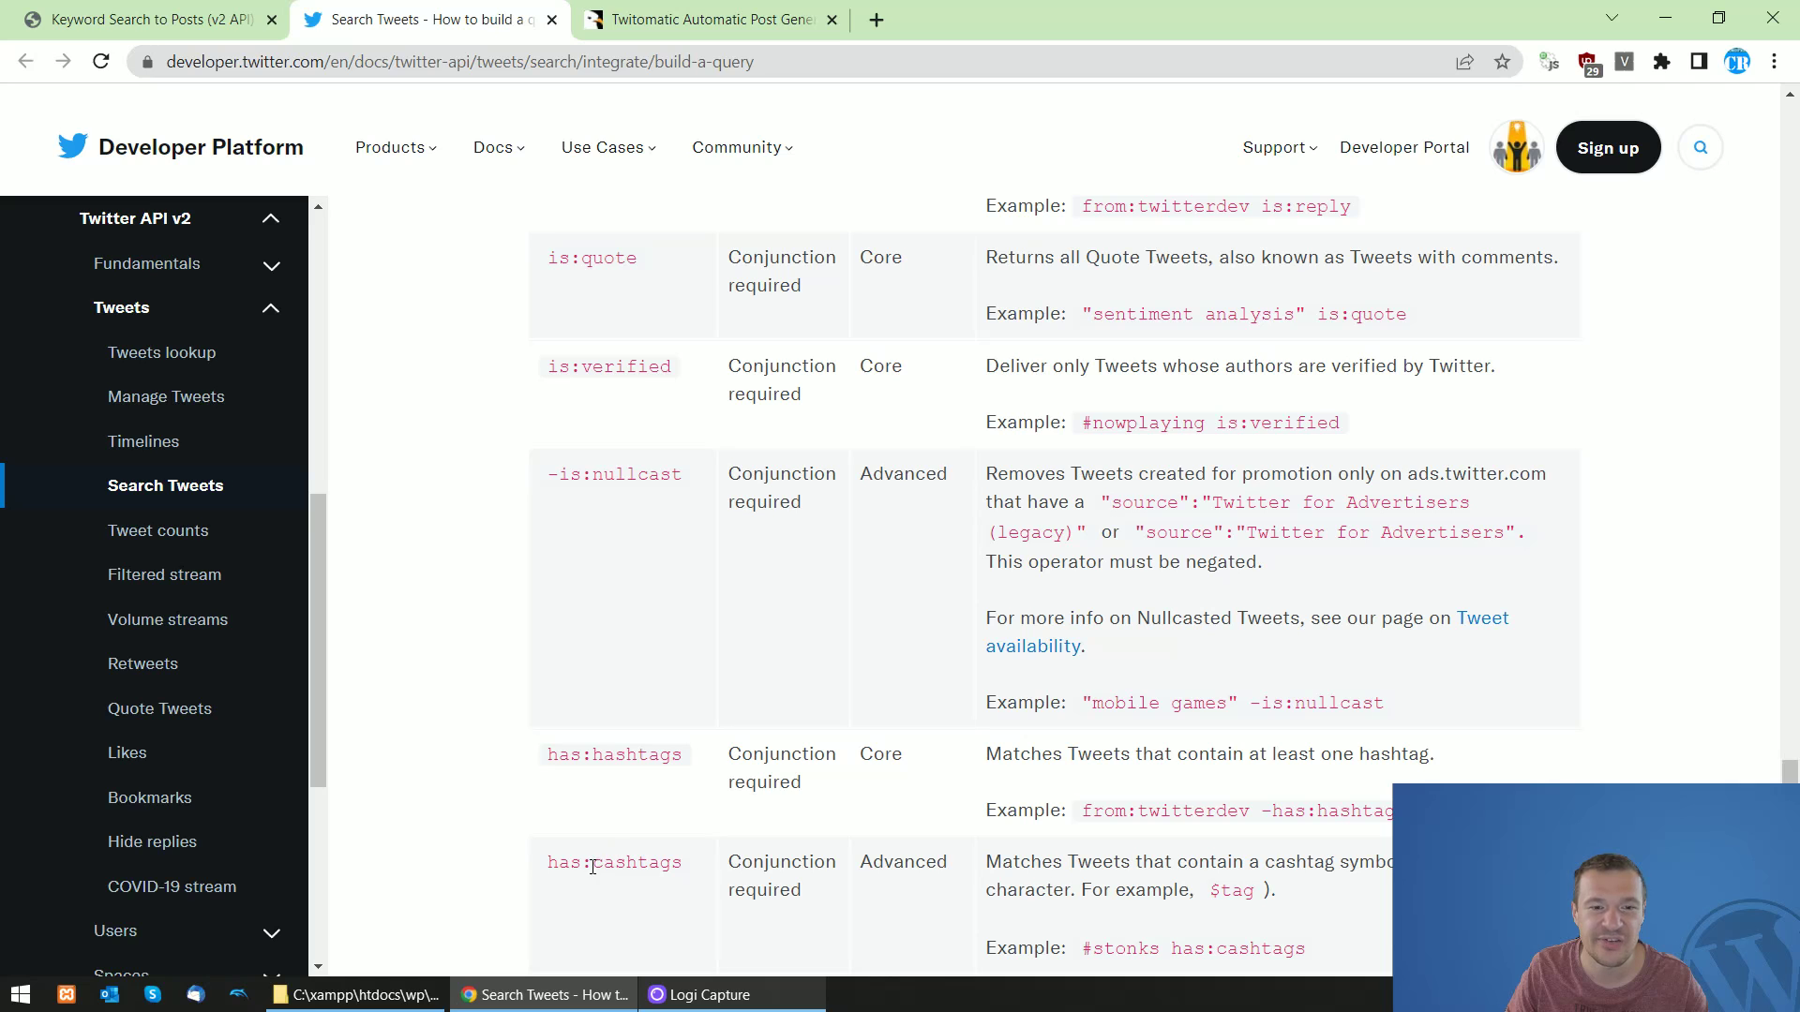
{"action": "scroll", "coordinate": [610, 651], "scroll_direction": "up", "scroll_amount": 6}
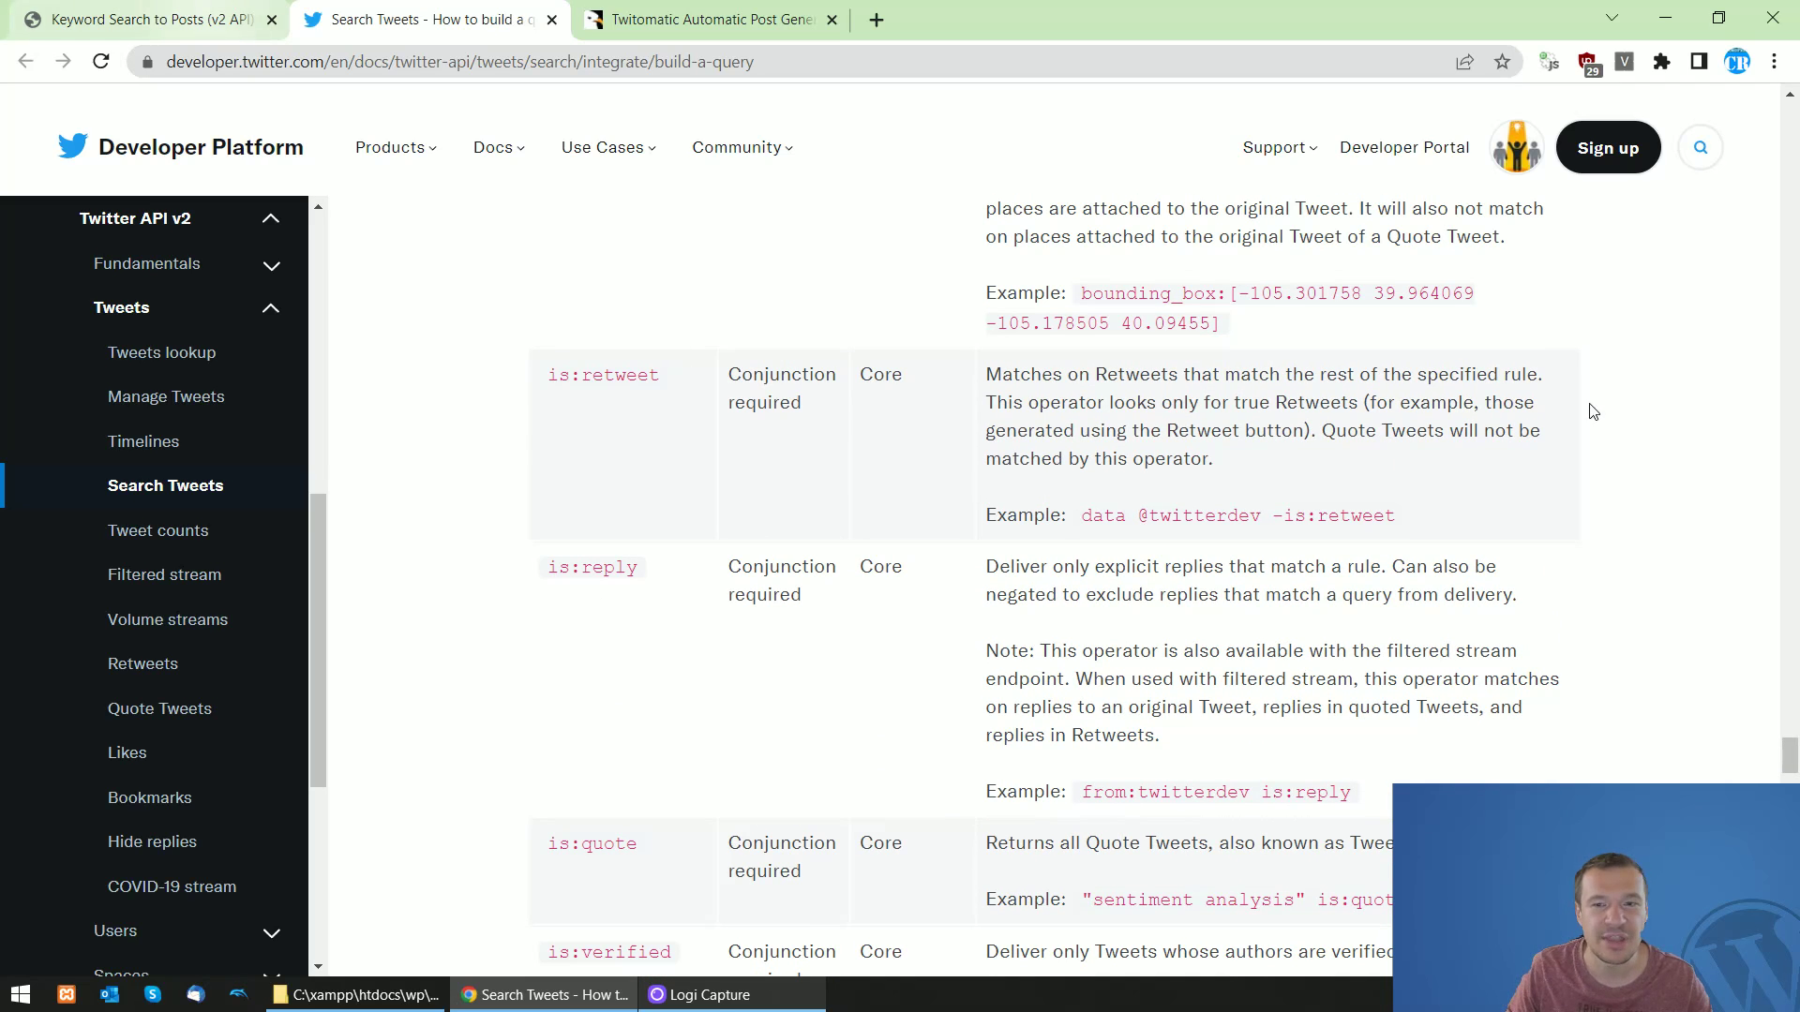
Copy the example query "(happy OR happiness) lang:en -birthday -is:retweet" from the section on narrowing a query
{"action": "left_click_drag", "start_coordinate": [1789, 759], "coordinate": [1788, 371]}
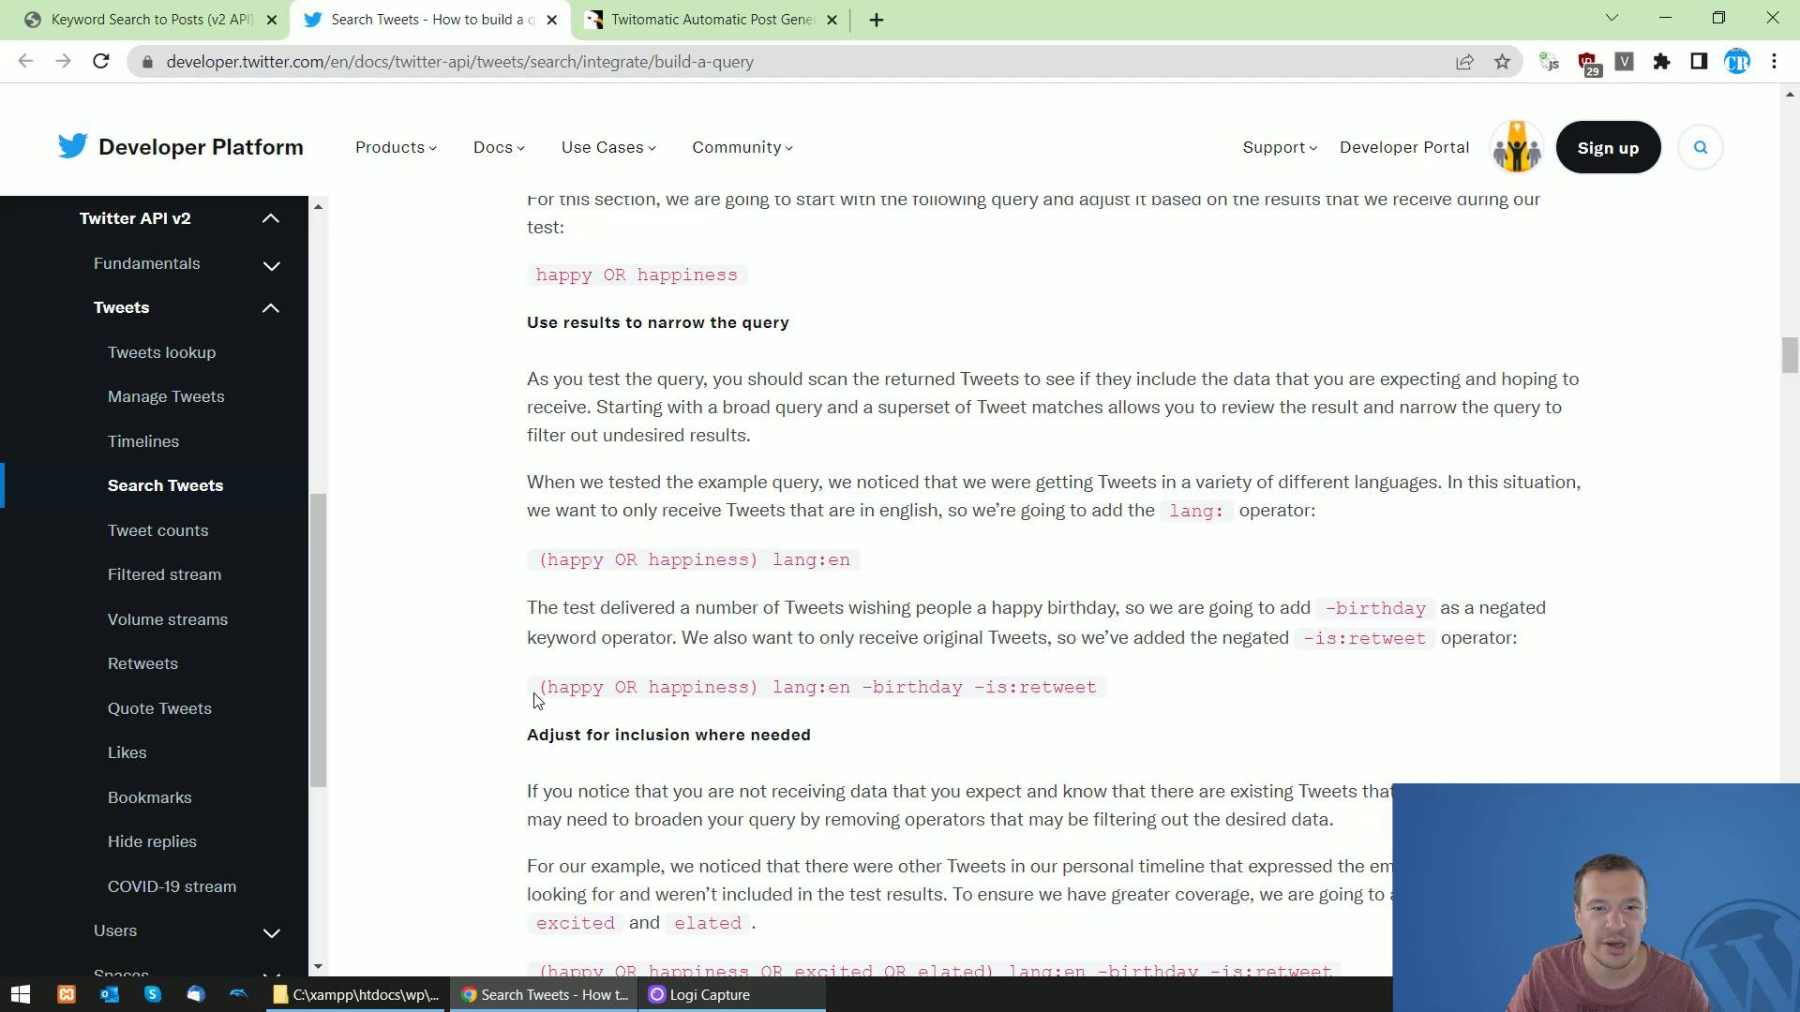
{"action": "left_click_drag", "start_coordinate": [532, 694], "coordinate": [1034, 695]}
{"action": "right_click", "coordinate": [1034, 695]}
{"action": "left_click", "coordinate": [1074, 711]}
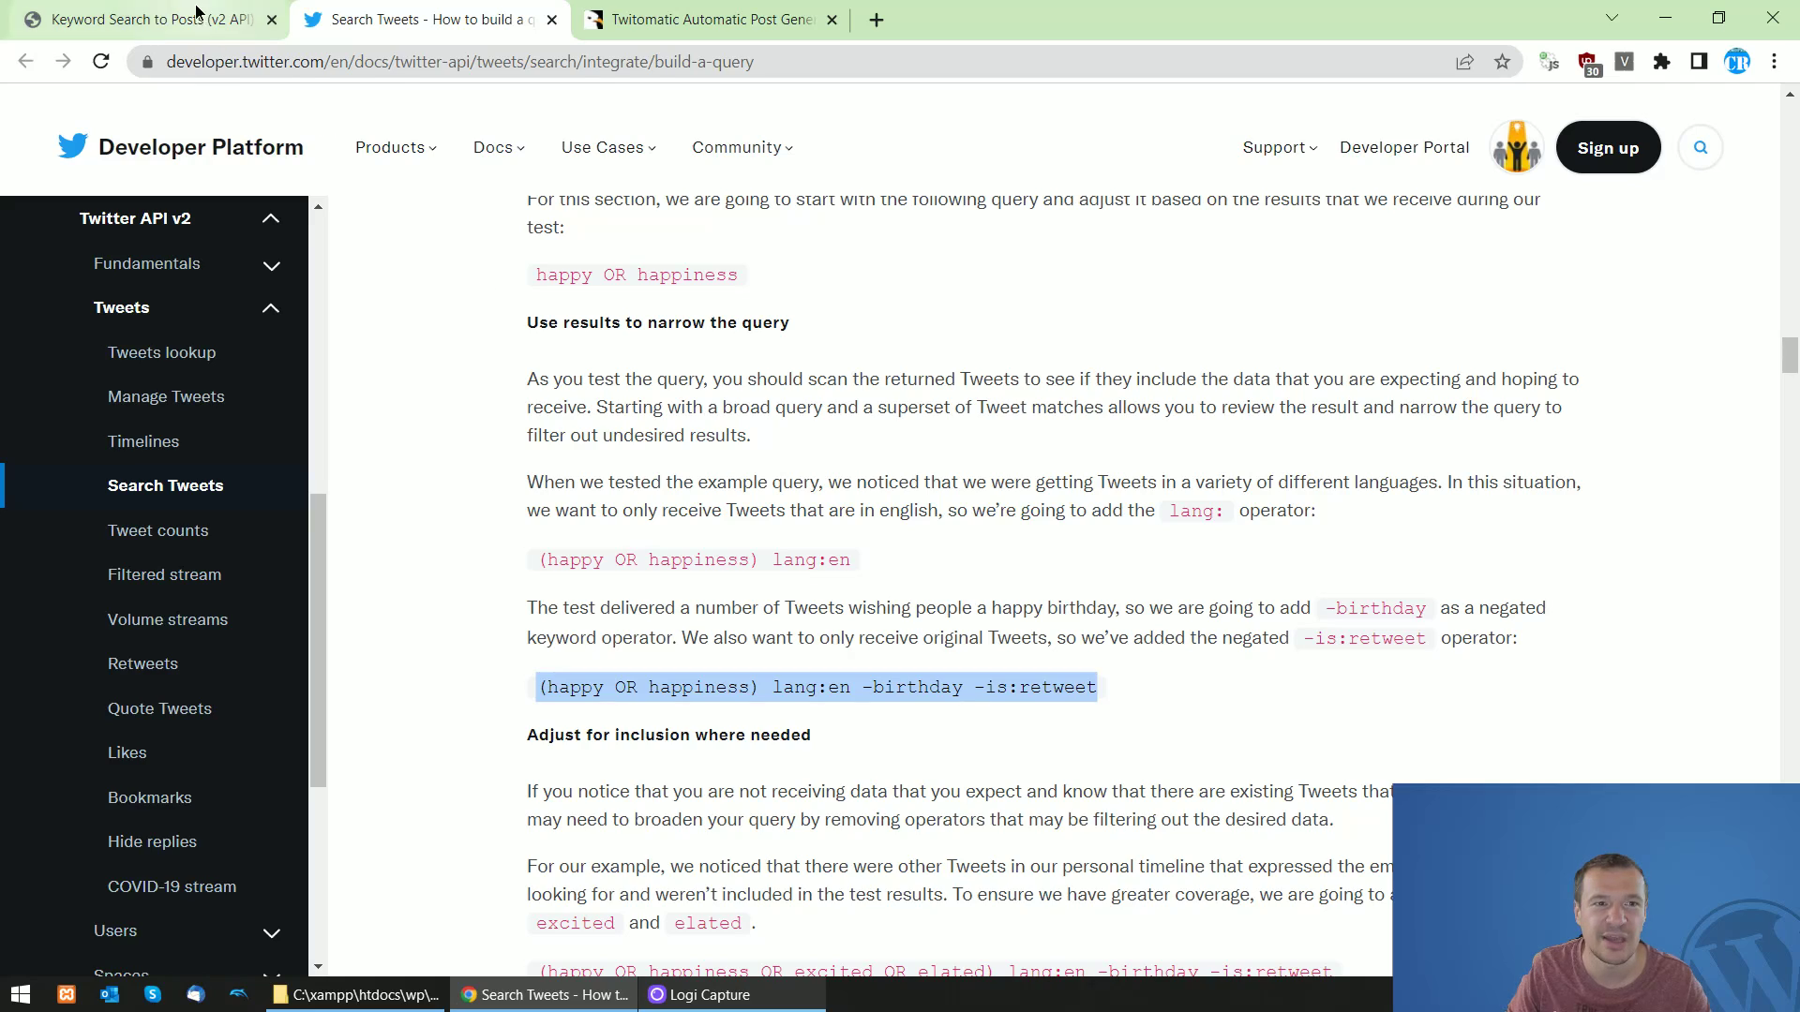
Paste the copied query into the new rule's Keyword Search field in Twitomatic and set its maximum posts to 3
{"action": "left_click", "coordinate": [150, 19]}
{"action": "right_click", "coordinate": [515, 251]}
{"action": "left_click", "coordinate": [574, 410]}
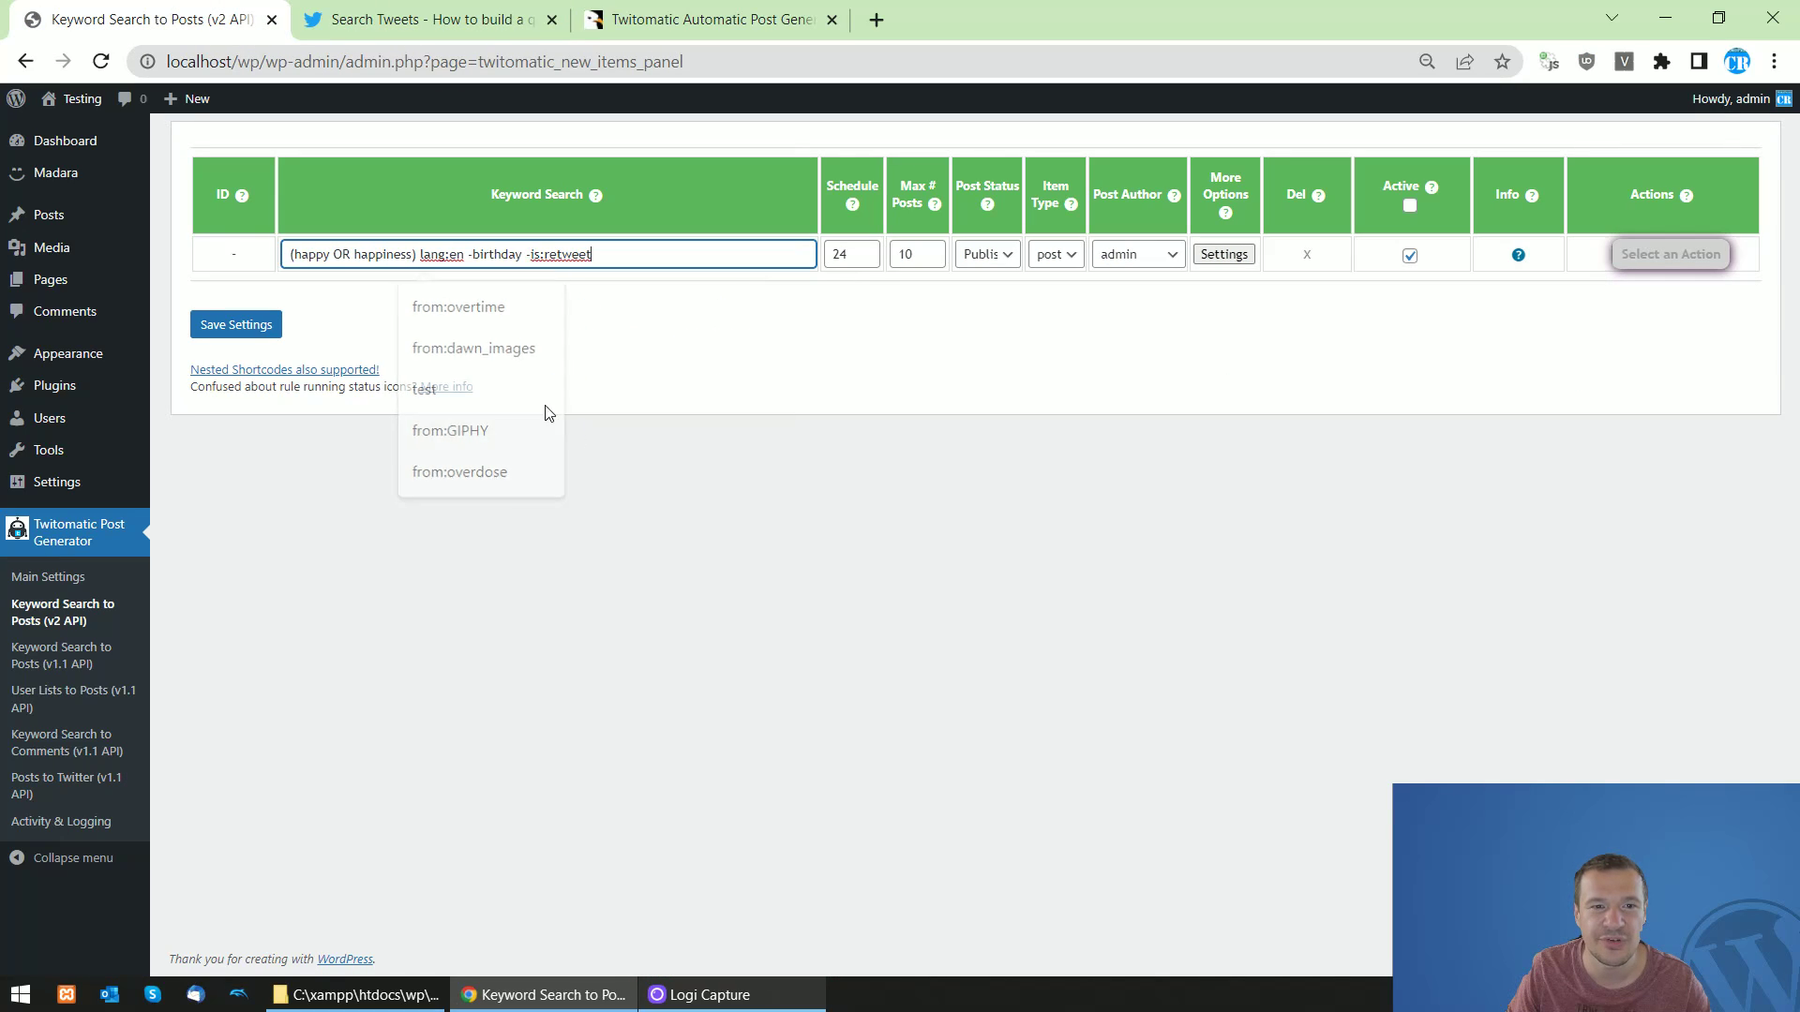
{"action": "double_click", "coordinate": [905, 255]}
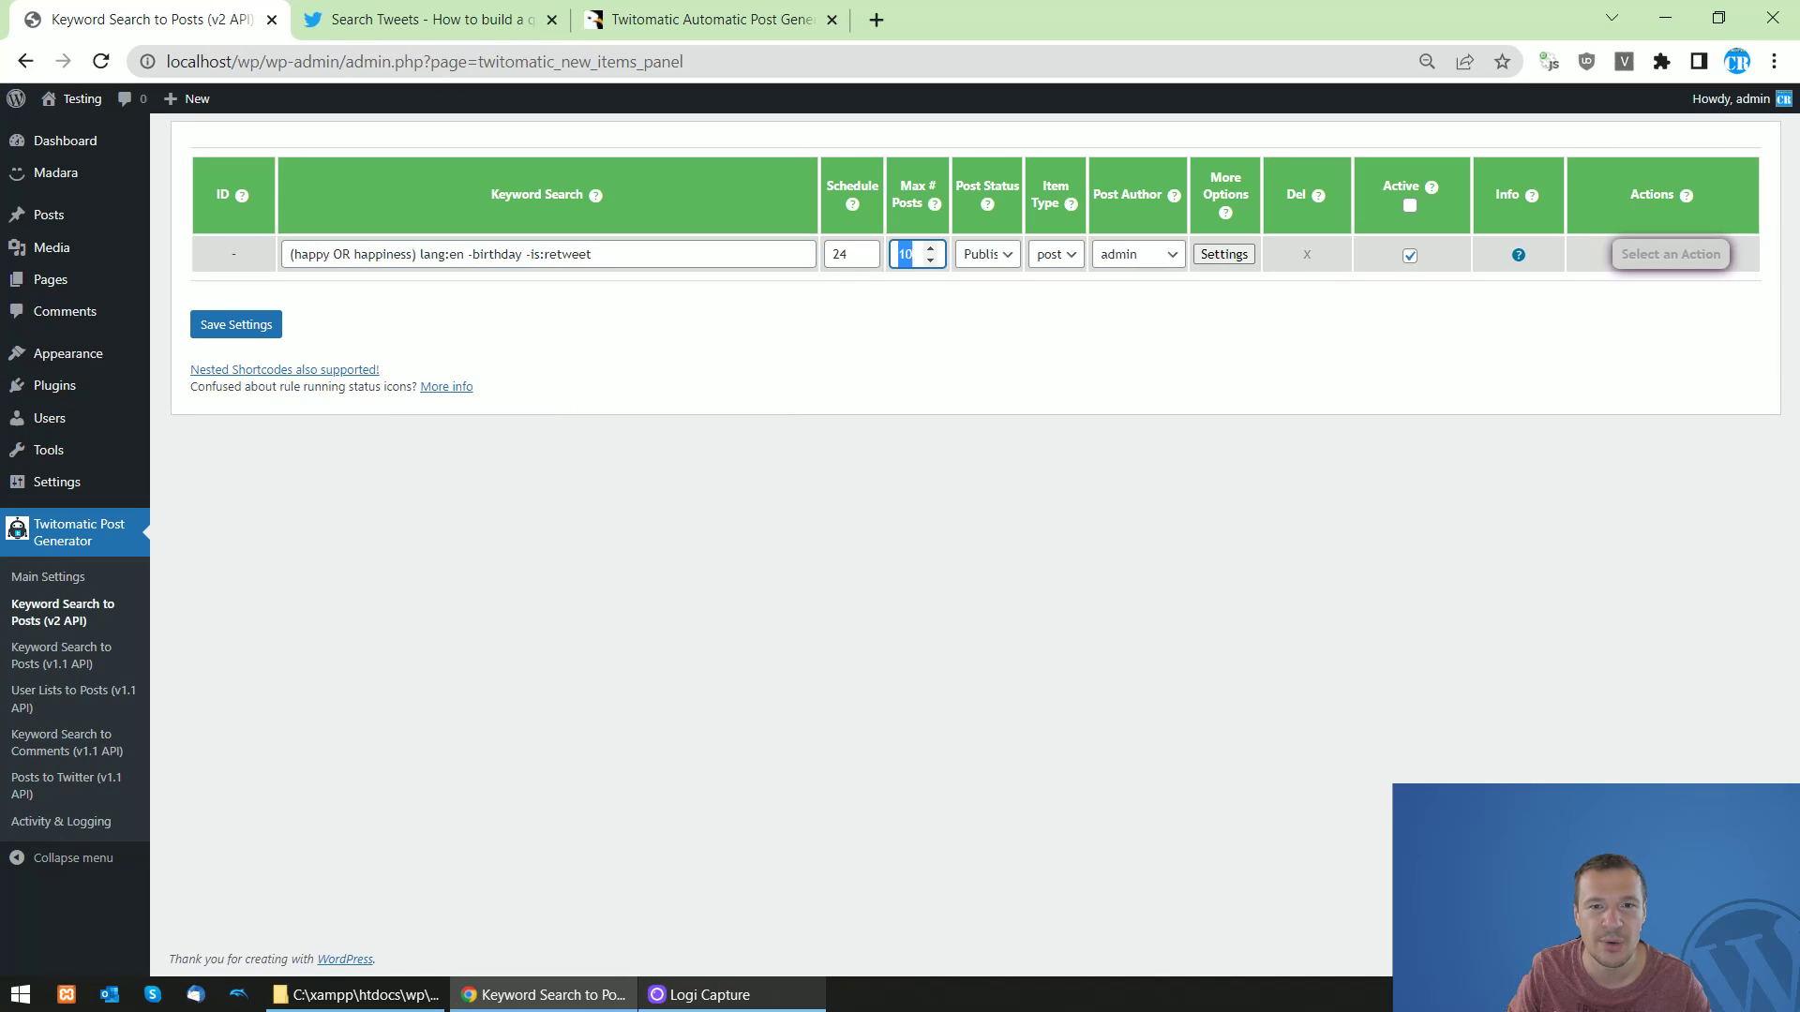
{"action": "type", "text": "3"}
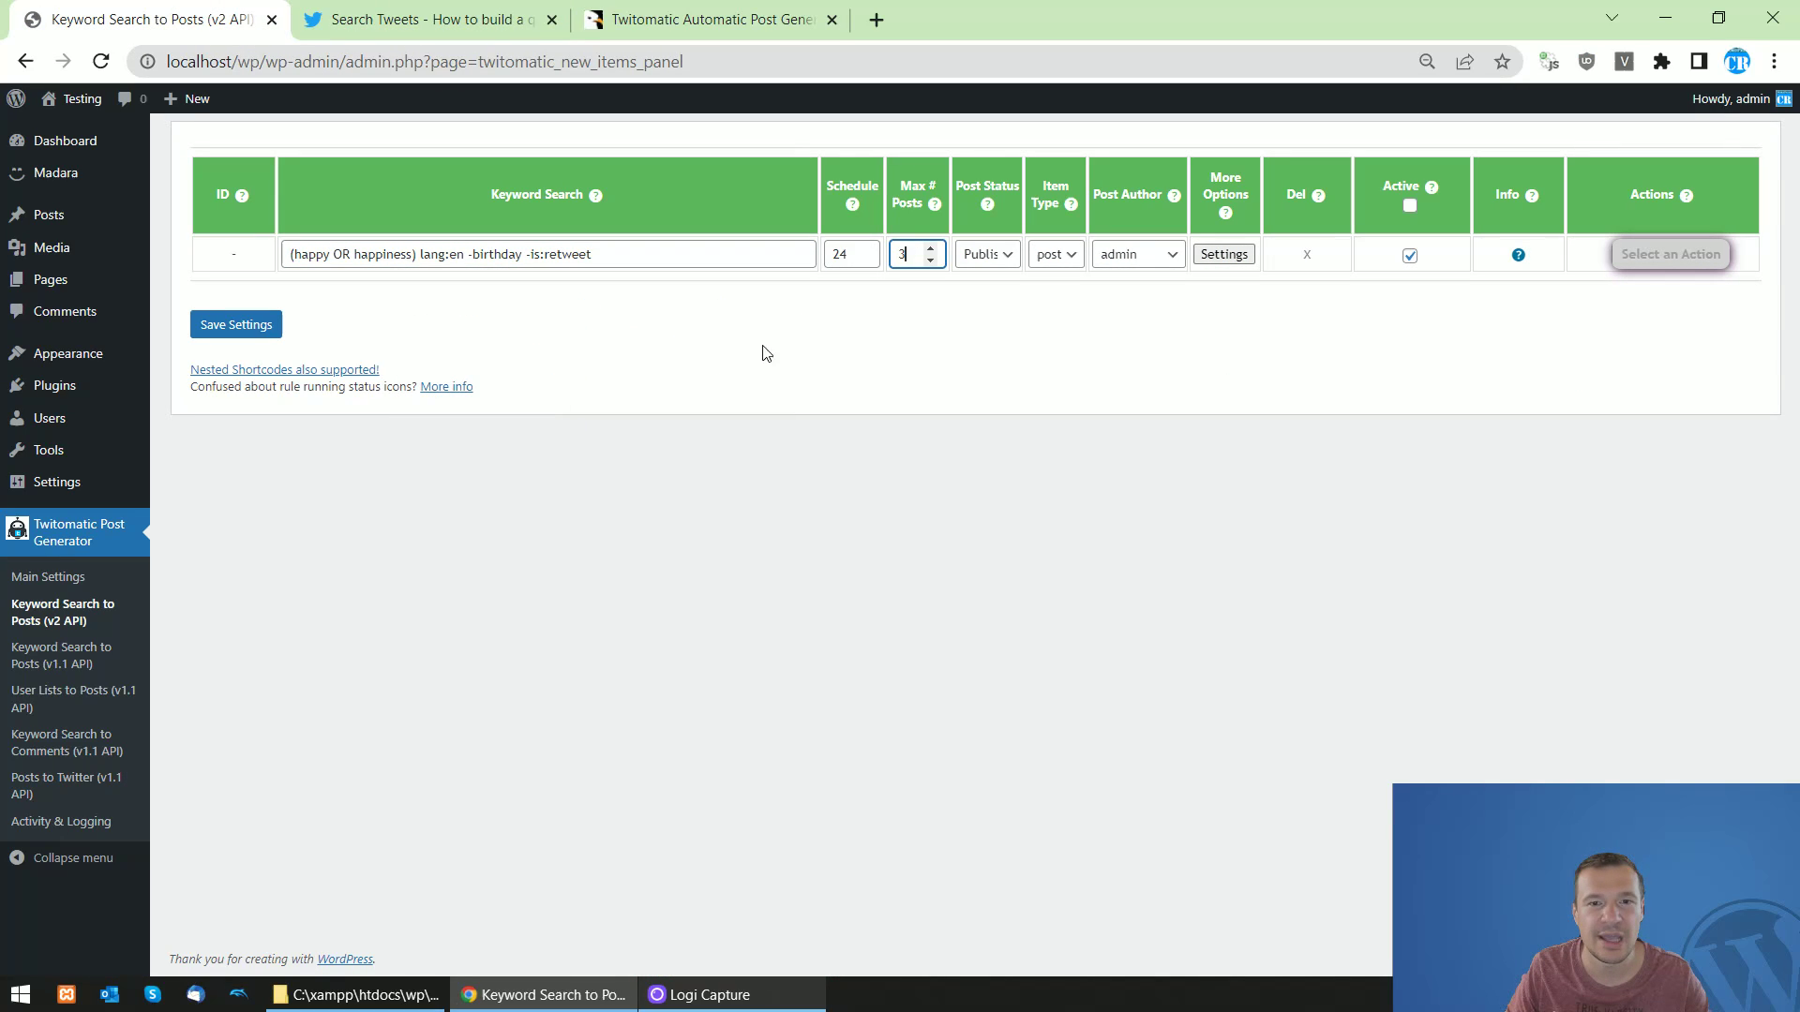
Look back through the Search Tweets documentation, from the iterative query-building section up past the order of operations
{"action": "left_click", "coordinate": [638, 8]}
{"action": "left_click", "coordinate": [431, 18]}
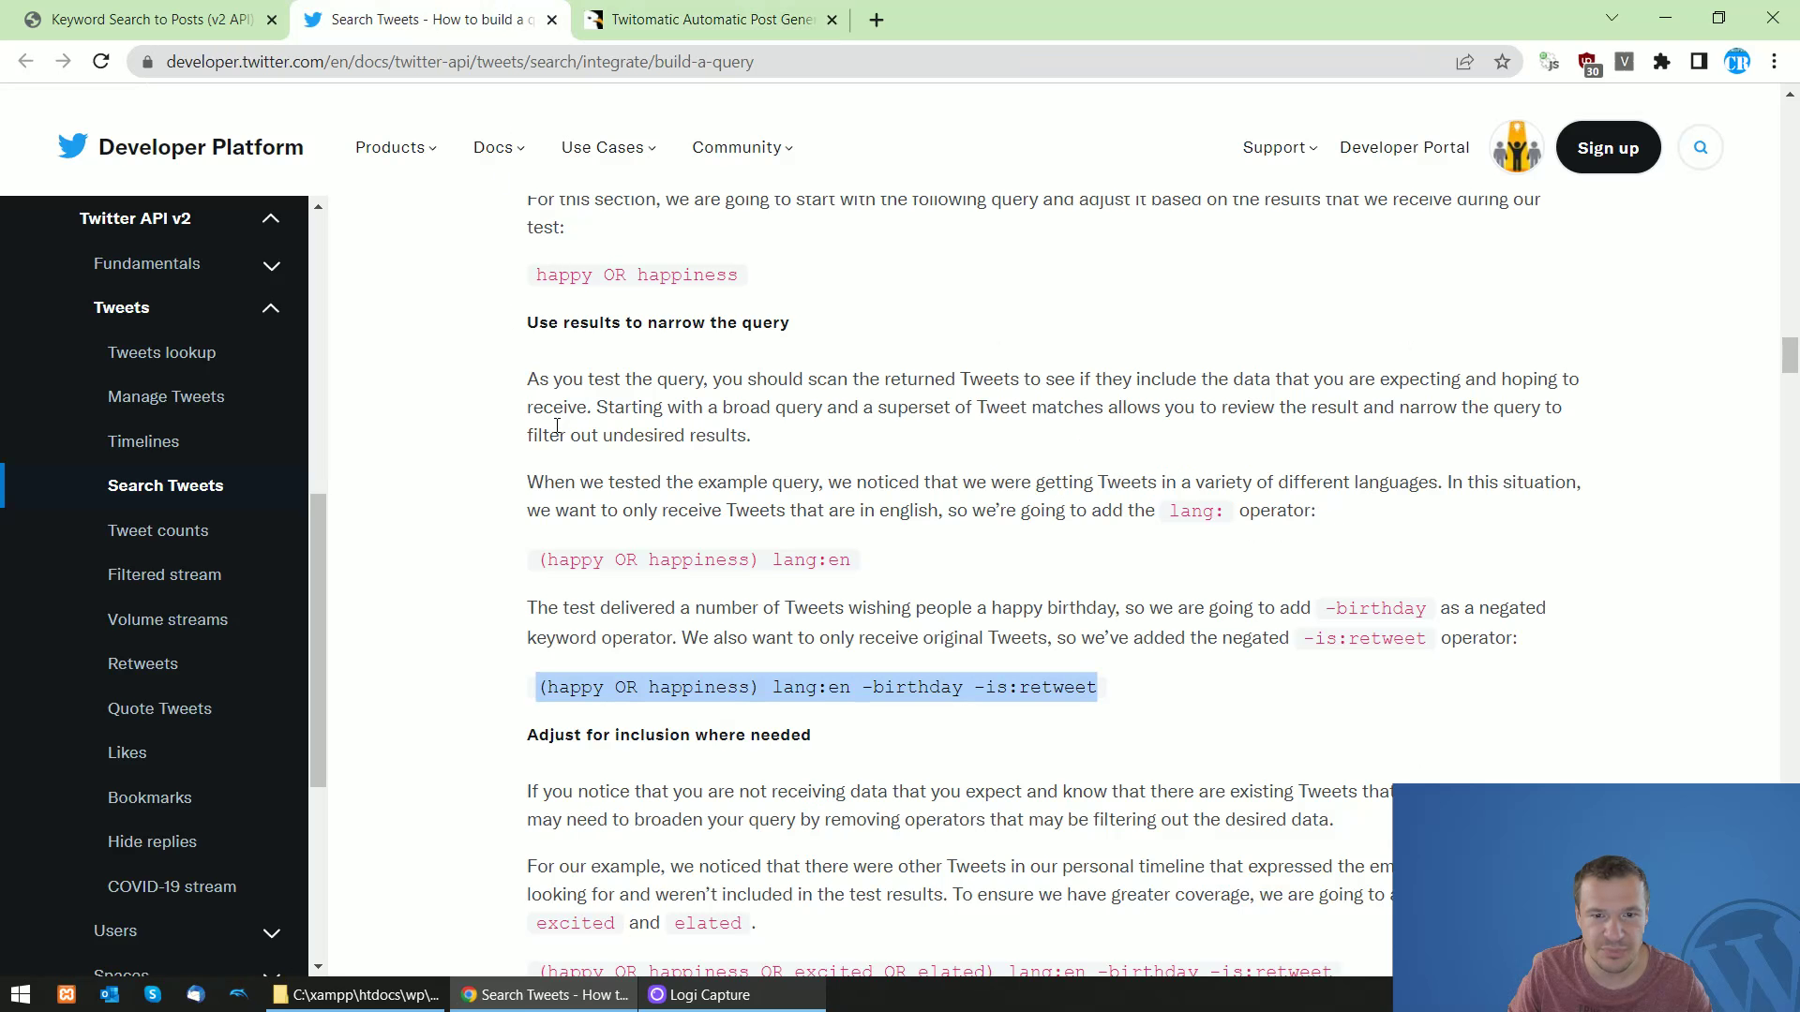
{"action": "scroll", "coordinate": [672, 659], "scroll_direction": "up", "scroll_amount": 3}
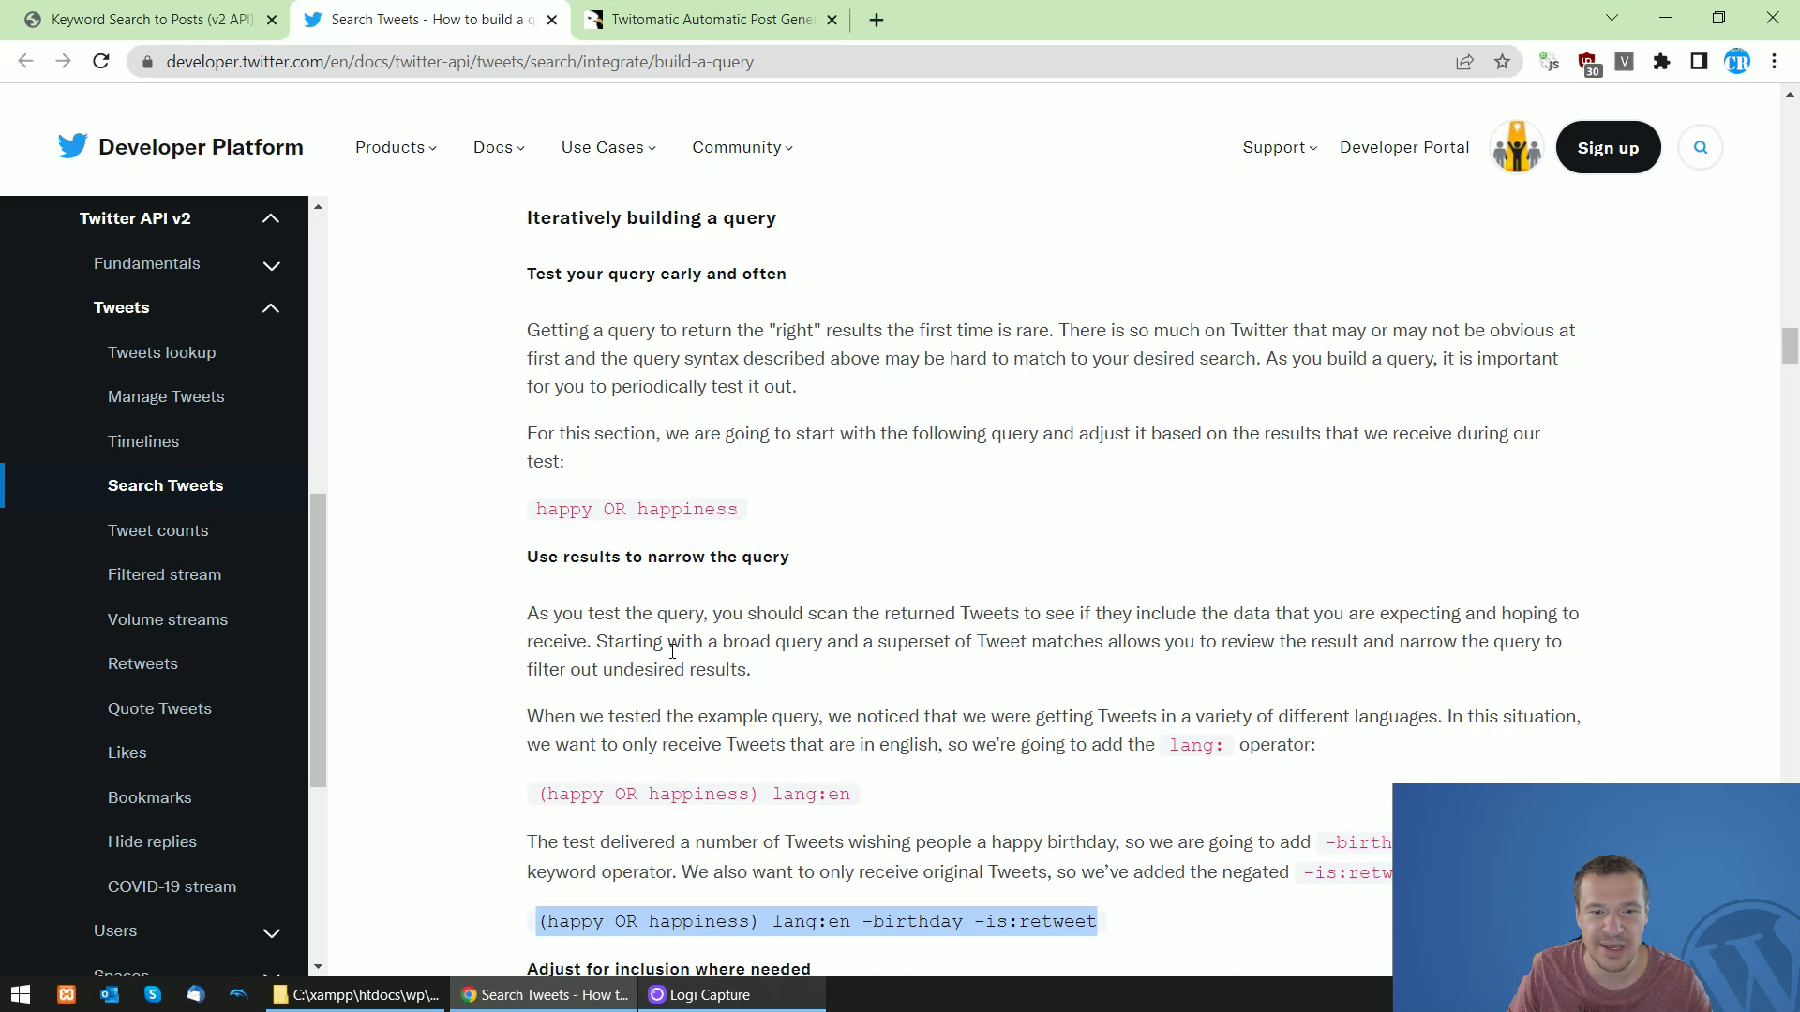
{"action": "scroll", "coordinate": [673, 659], "scroll_direction": "up", "scroll_amount": 12}
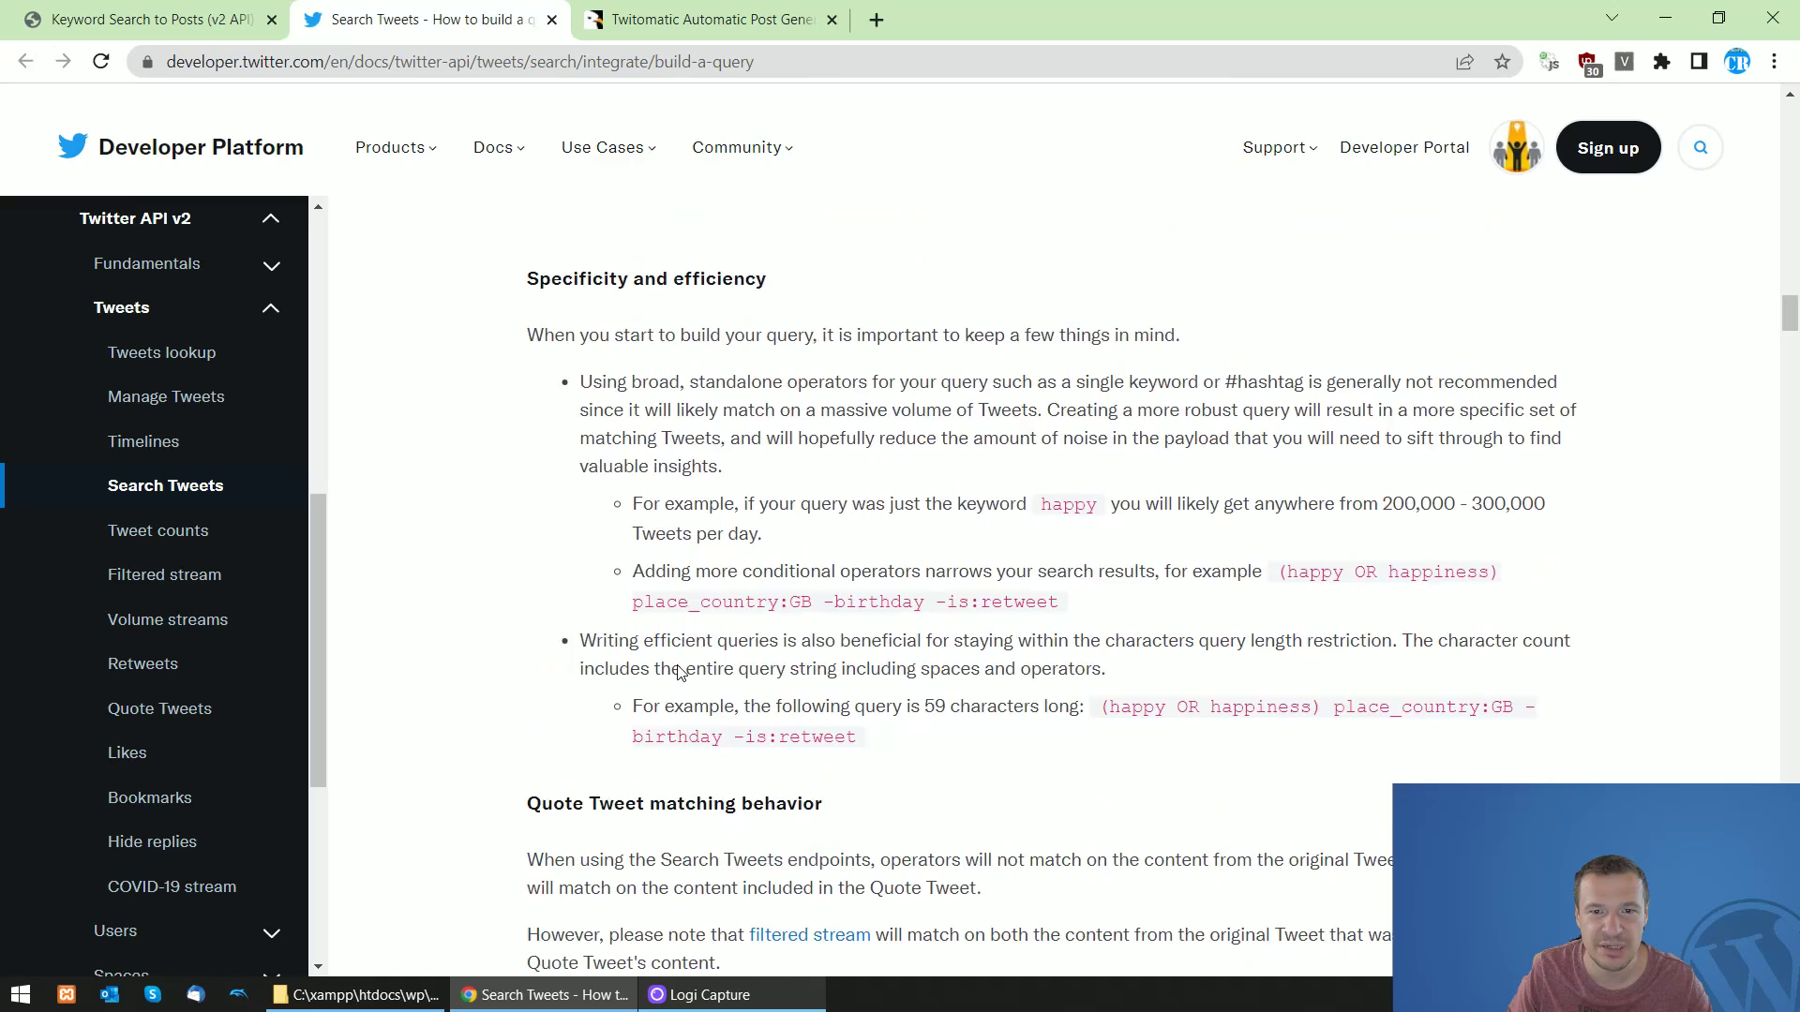
{"action": "scroll", "coordinate": [680, 675], "scroll_direction": "up", "scroll_amount": 9}
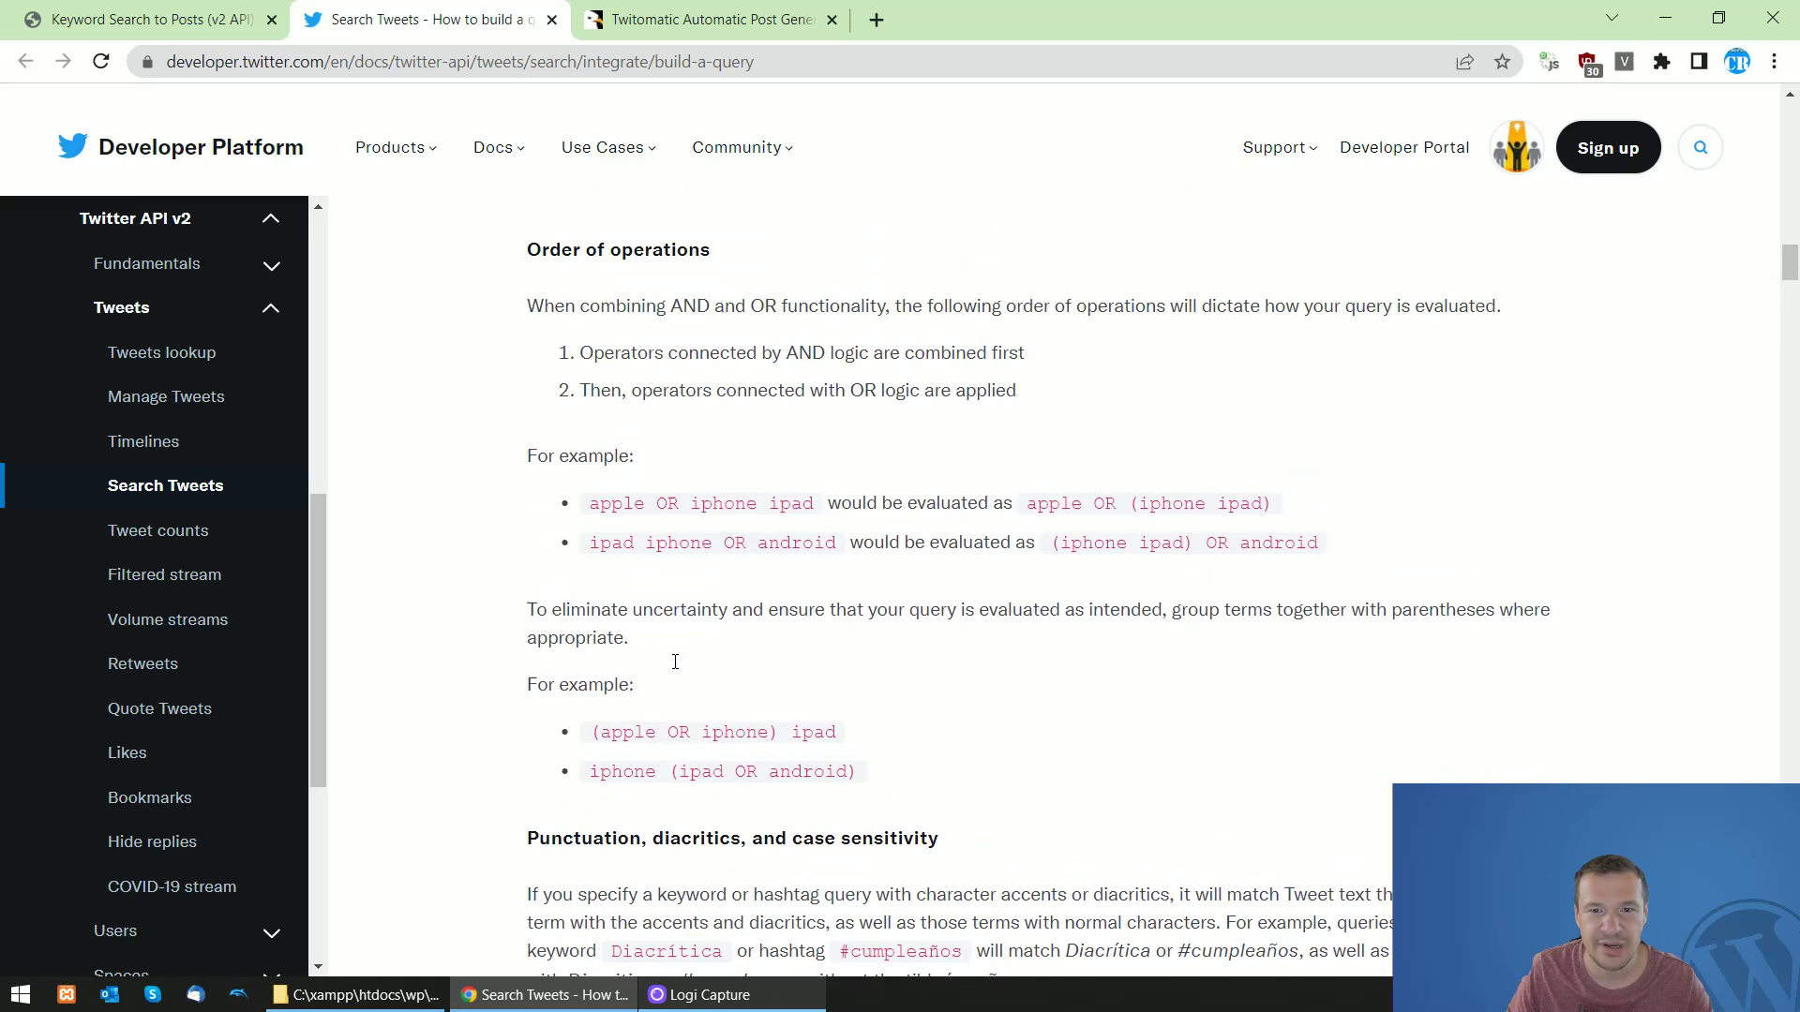
{"action": "scroll", "coordinate": [681, 681], "scroll_direction": "up", "scroll_amount": 4}
Insert has:media before lang:en in the plugin rule's keyword search and save the rule settings
{"action": "left_click", "coordinate": [140, 19]}
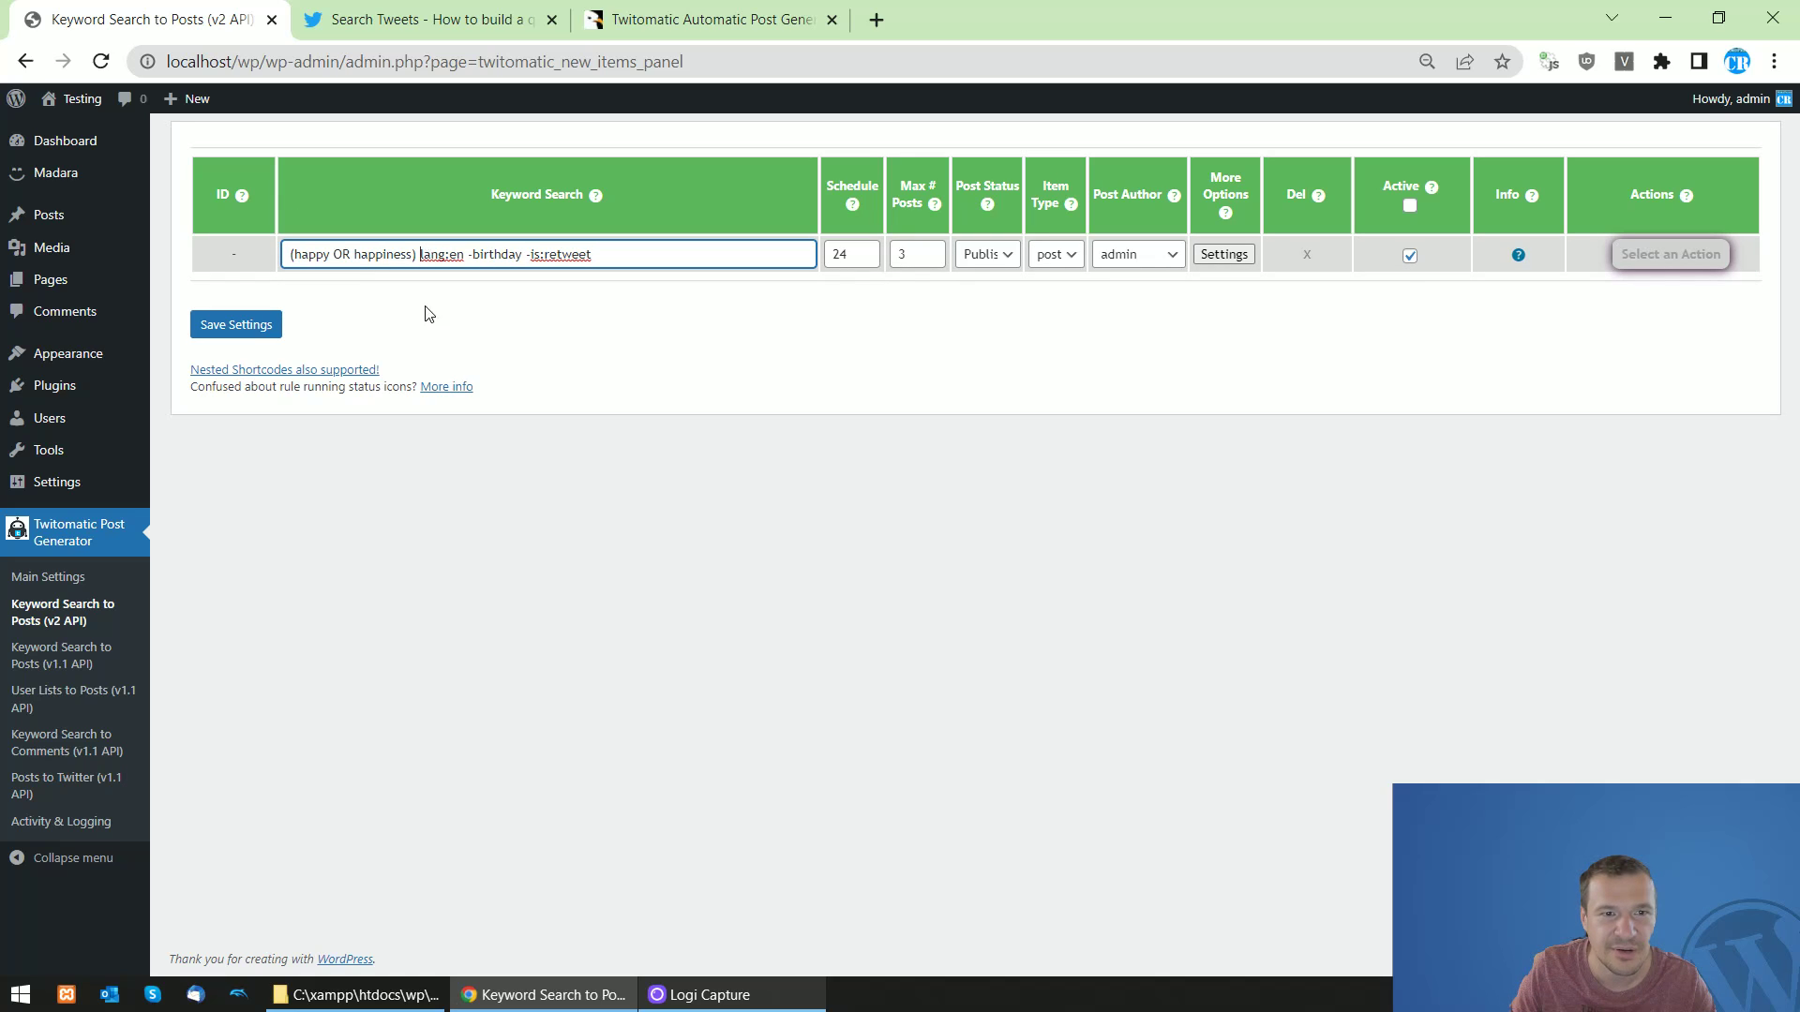
{"action": "type", "text": "has:medi"}
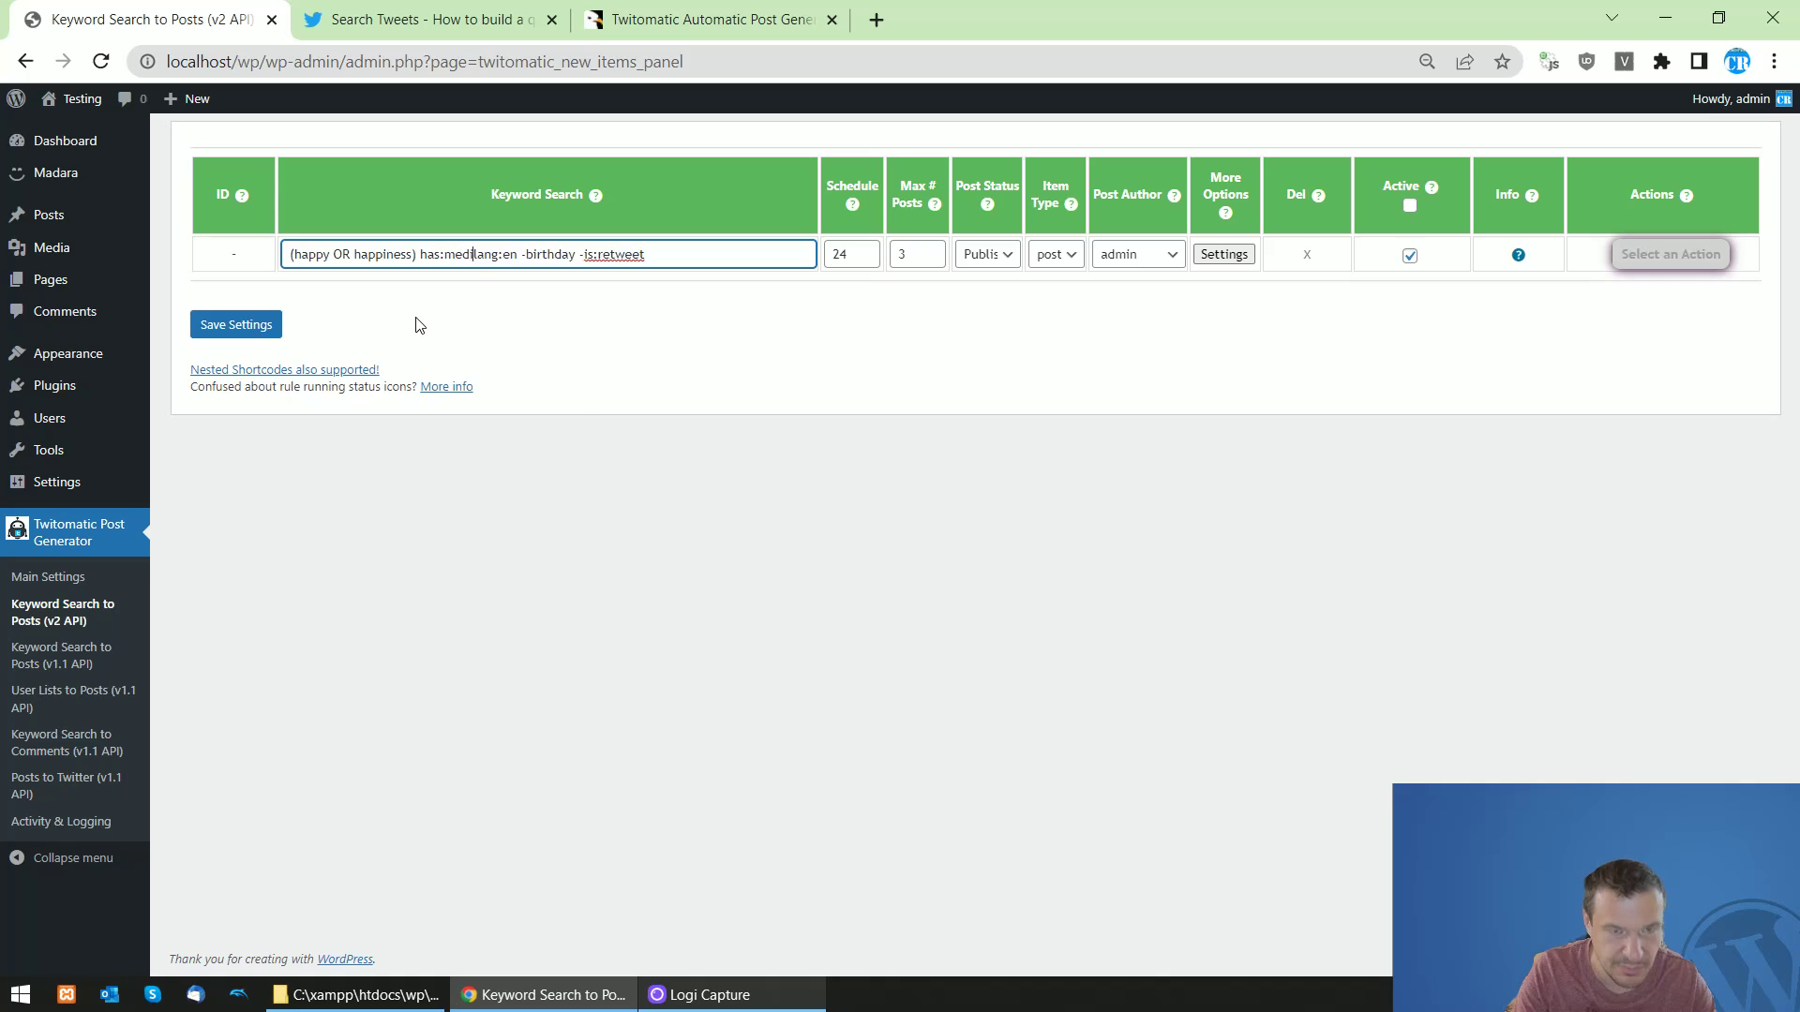
{"action": "type", "text": "a"}
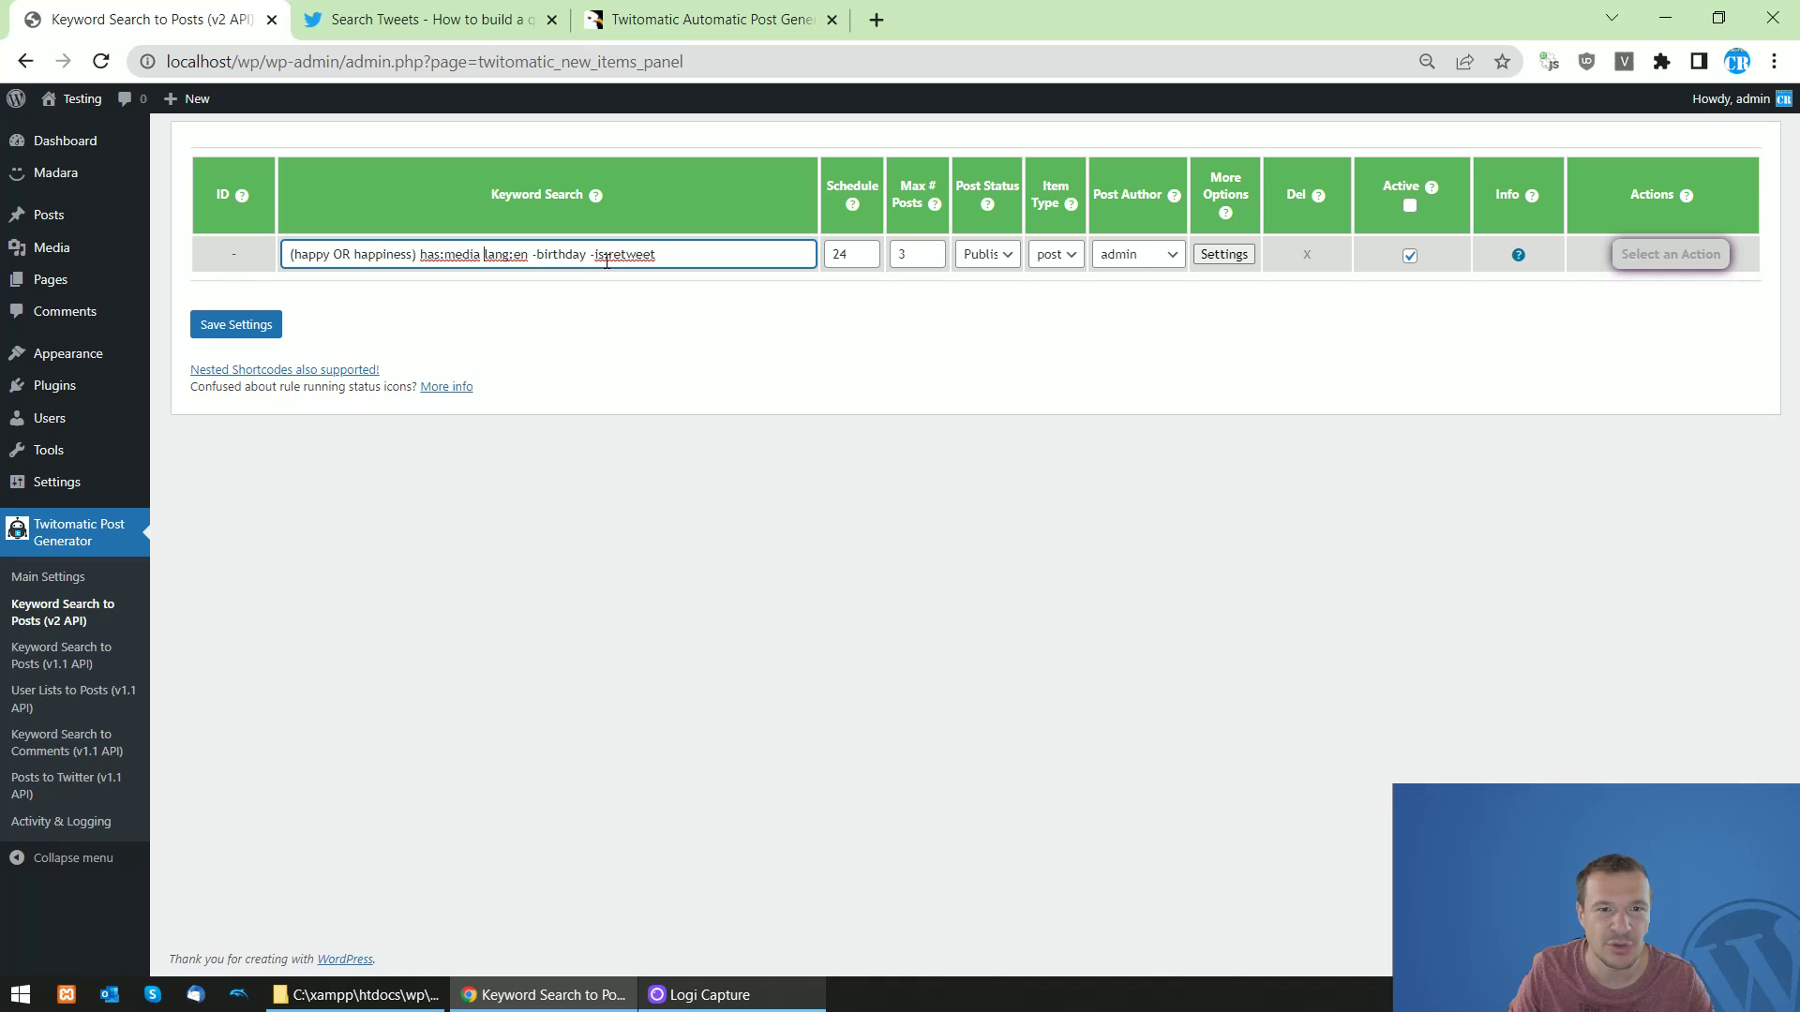
{"action": "double_click", "coordinate": [377, 254]}
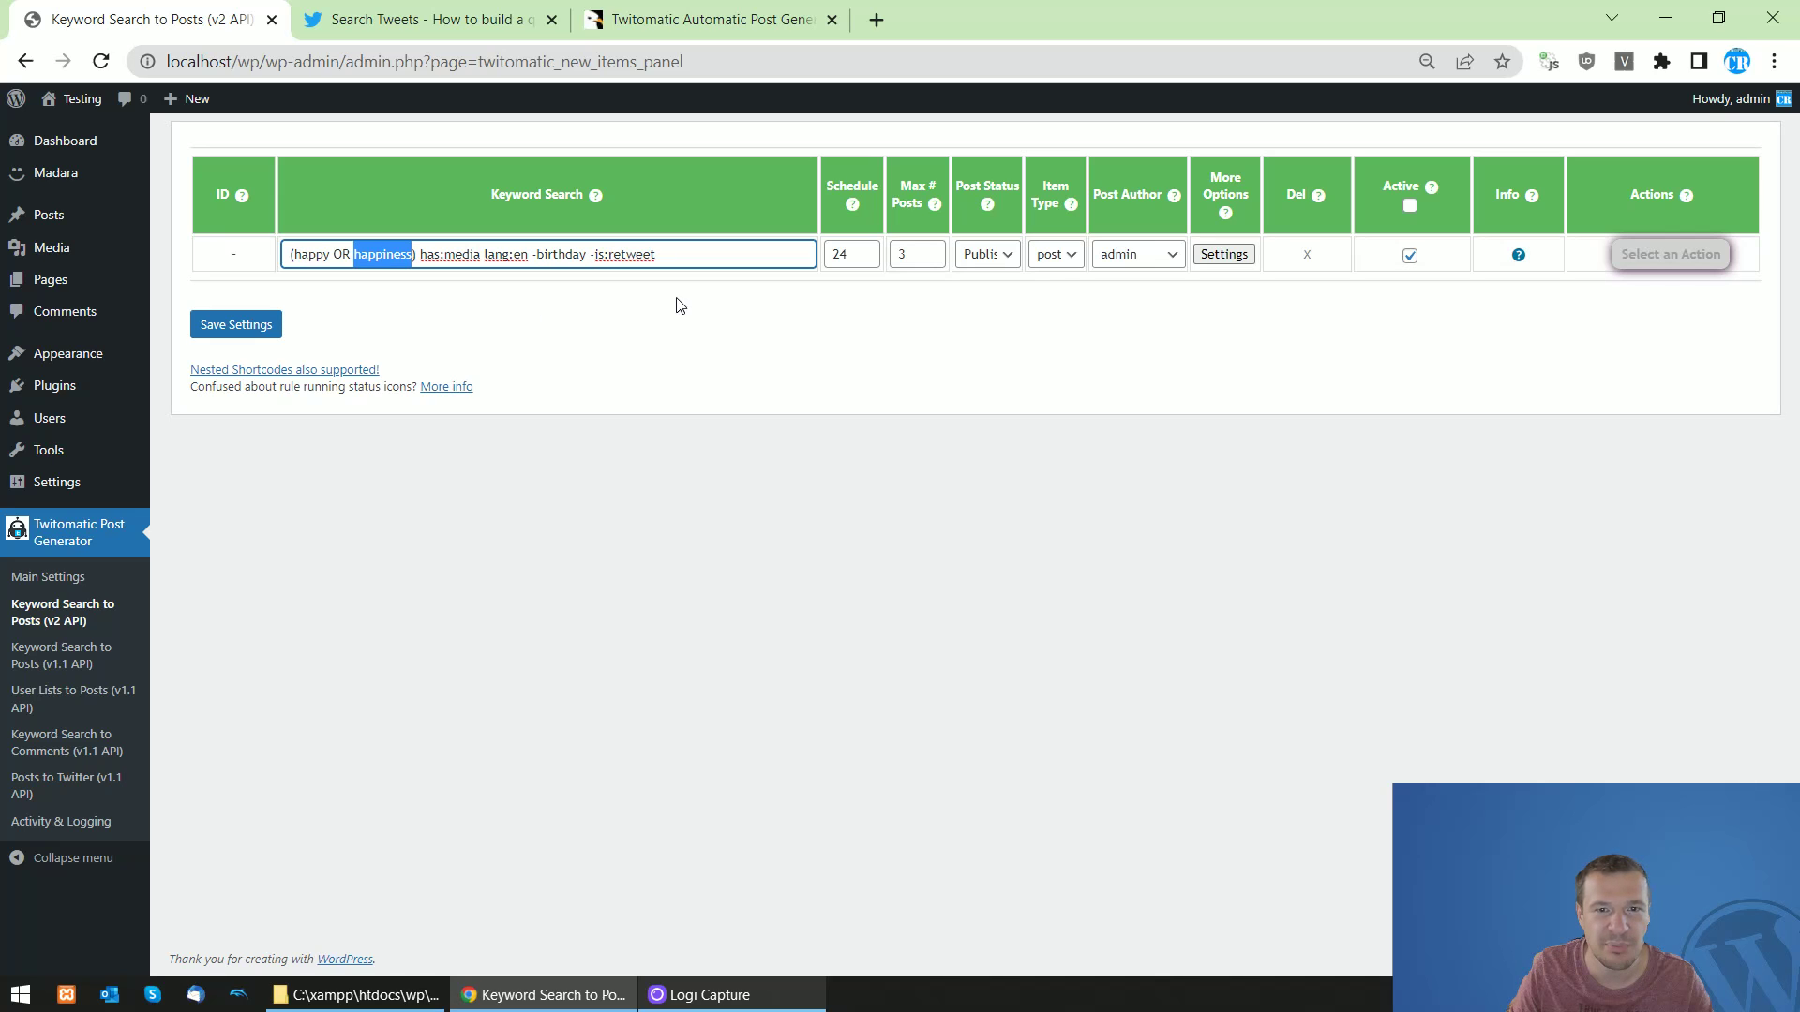
{"action": "left_click", "coordinate": [232, 324]}
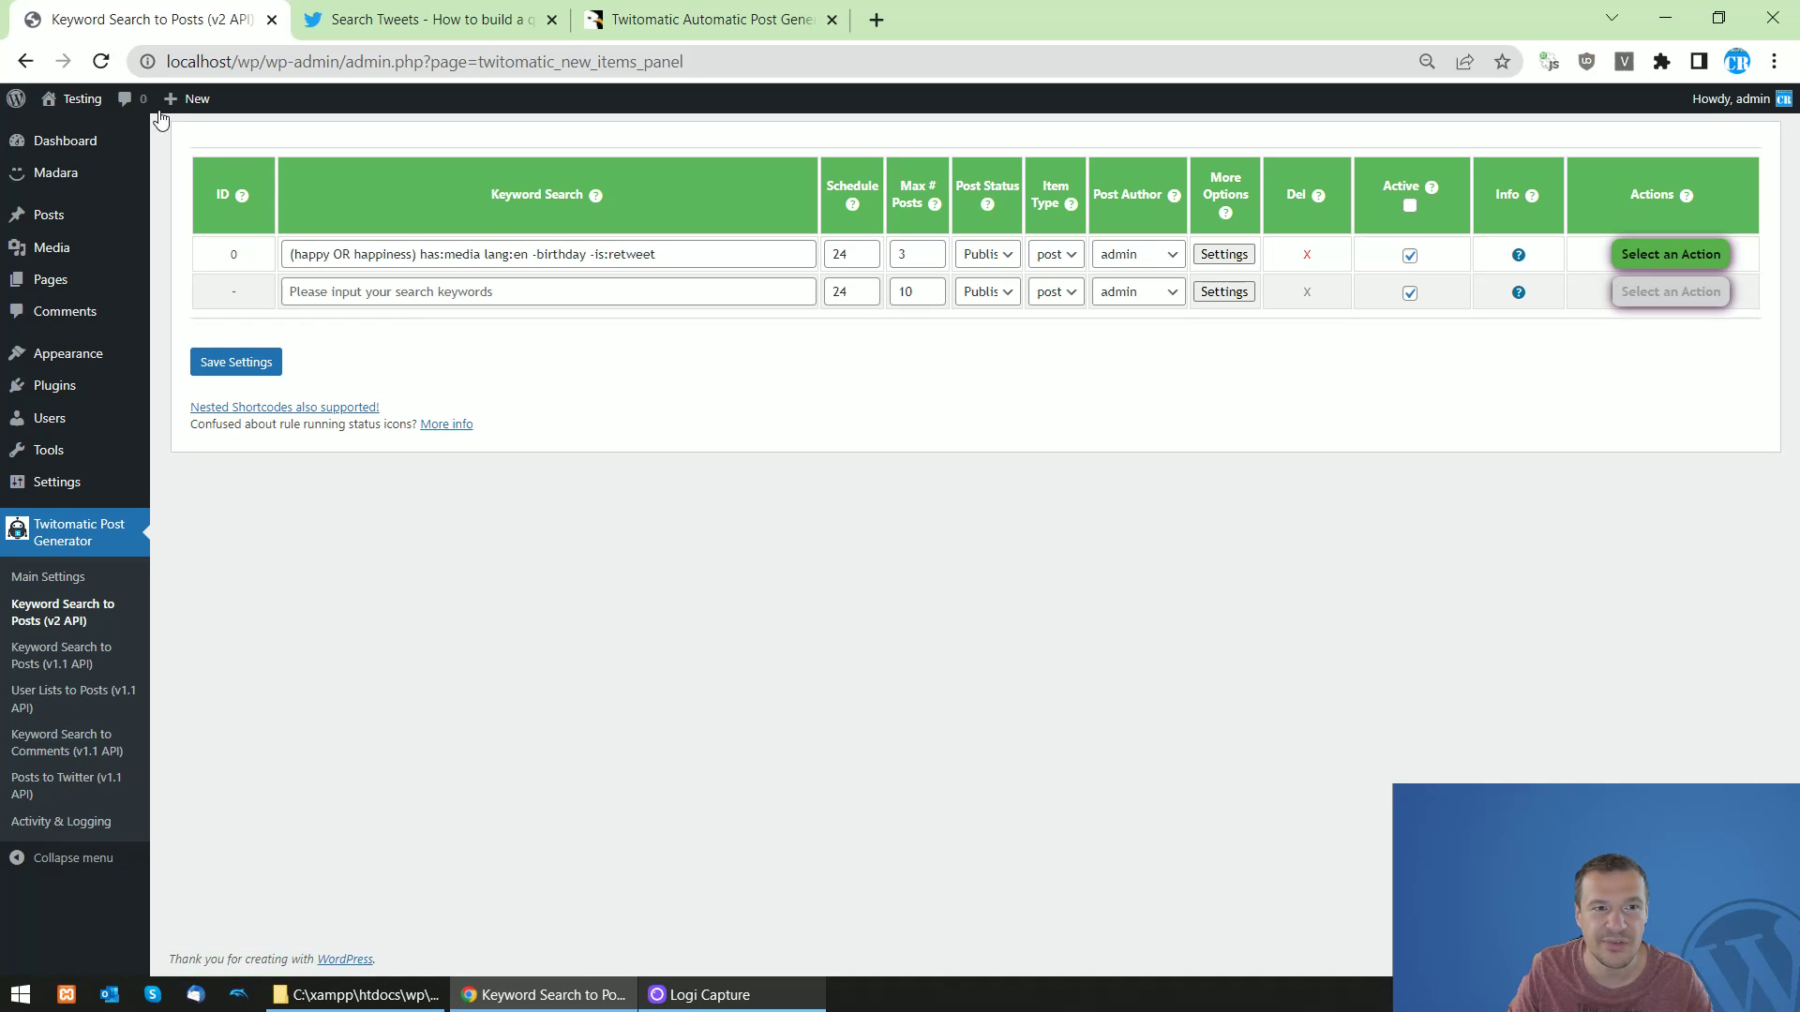
Open the Testing site's front page in a separate tab and run the saved happy/happiness rule in Twitomatic
{"action": "middle_click", "coordinate": [70, 131]}
{"action": "left_click", "coordinate": [394, 18]}
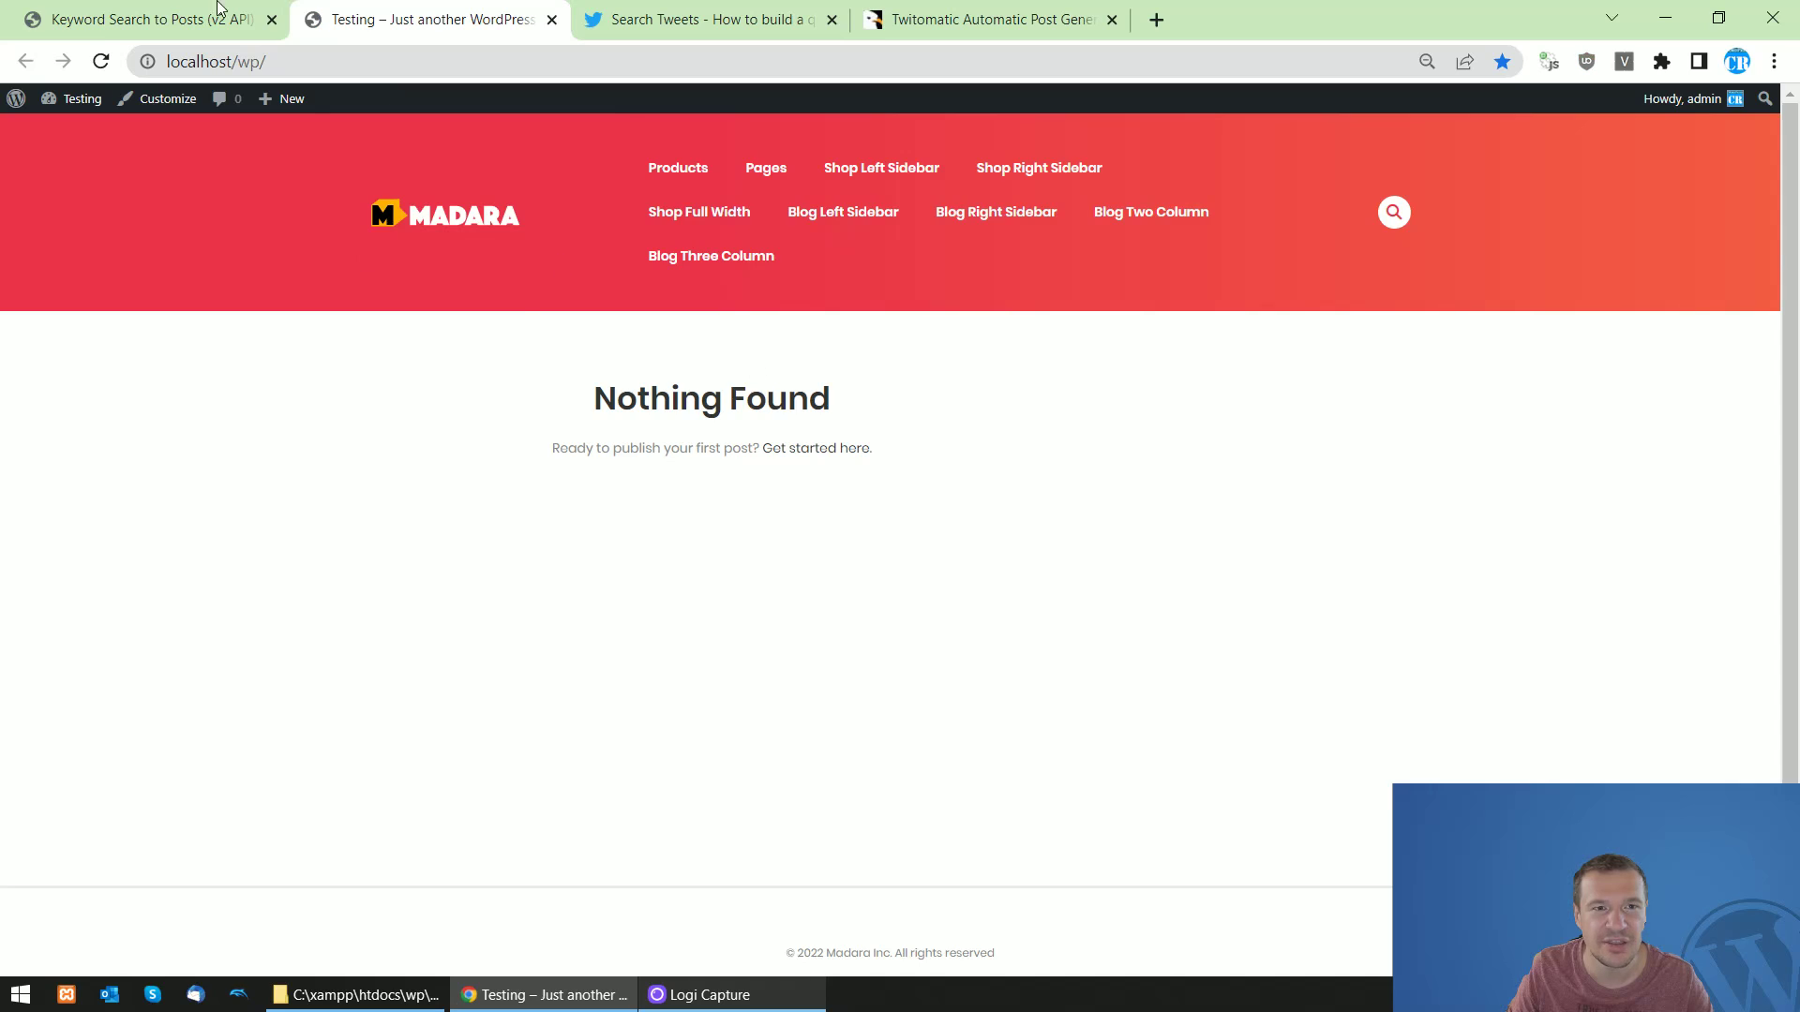
{"action": "left_click", "coordinate": [150, 19]}
{"action": "left_click", "coordinate": [1670, 254]}
{"action": "left_click", "coordinate": [1650, 288]}
{"action": "left_click", "coordinate": [1116, 199]}
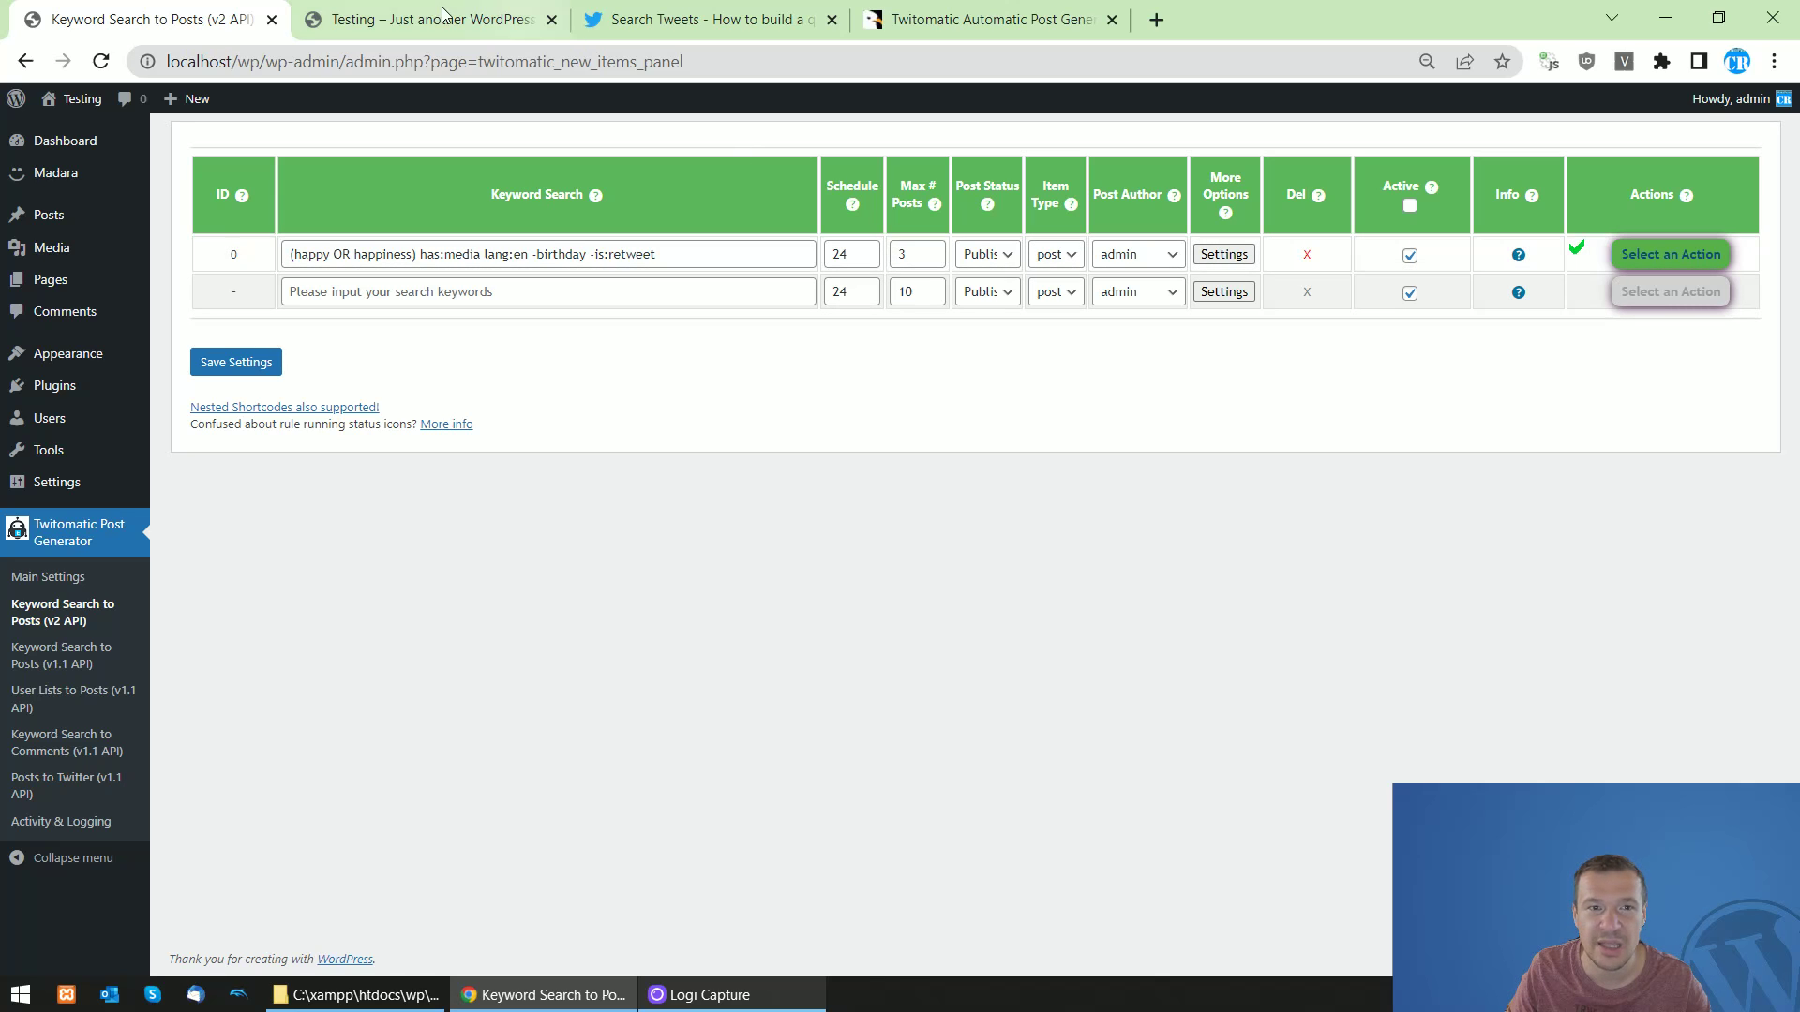
Reload the site's front page and examine the generated posts, including the excerpt text of the middle one
{"action": "left_click", "coordinate": [413, 11]}
{"action": "key", "text": "F5"}
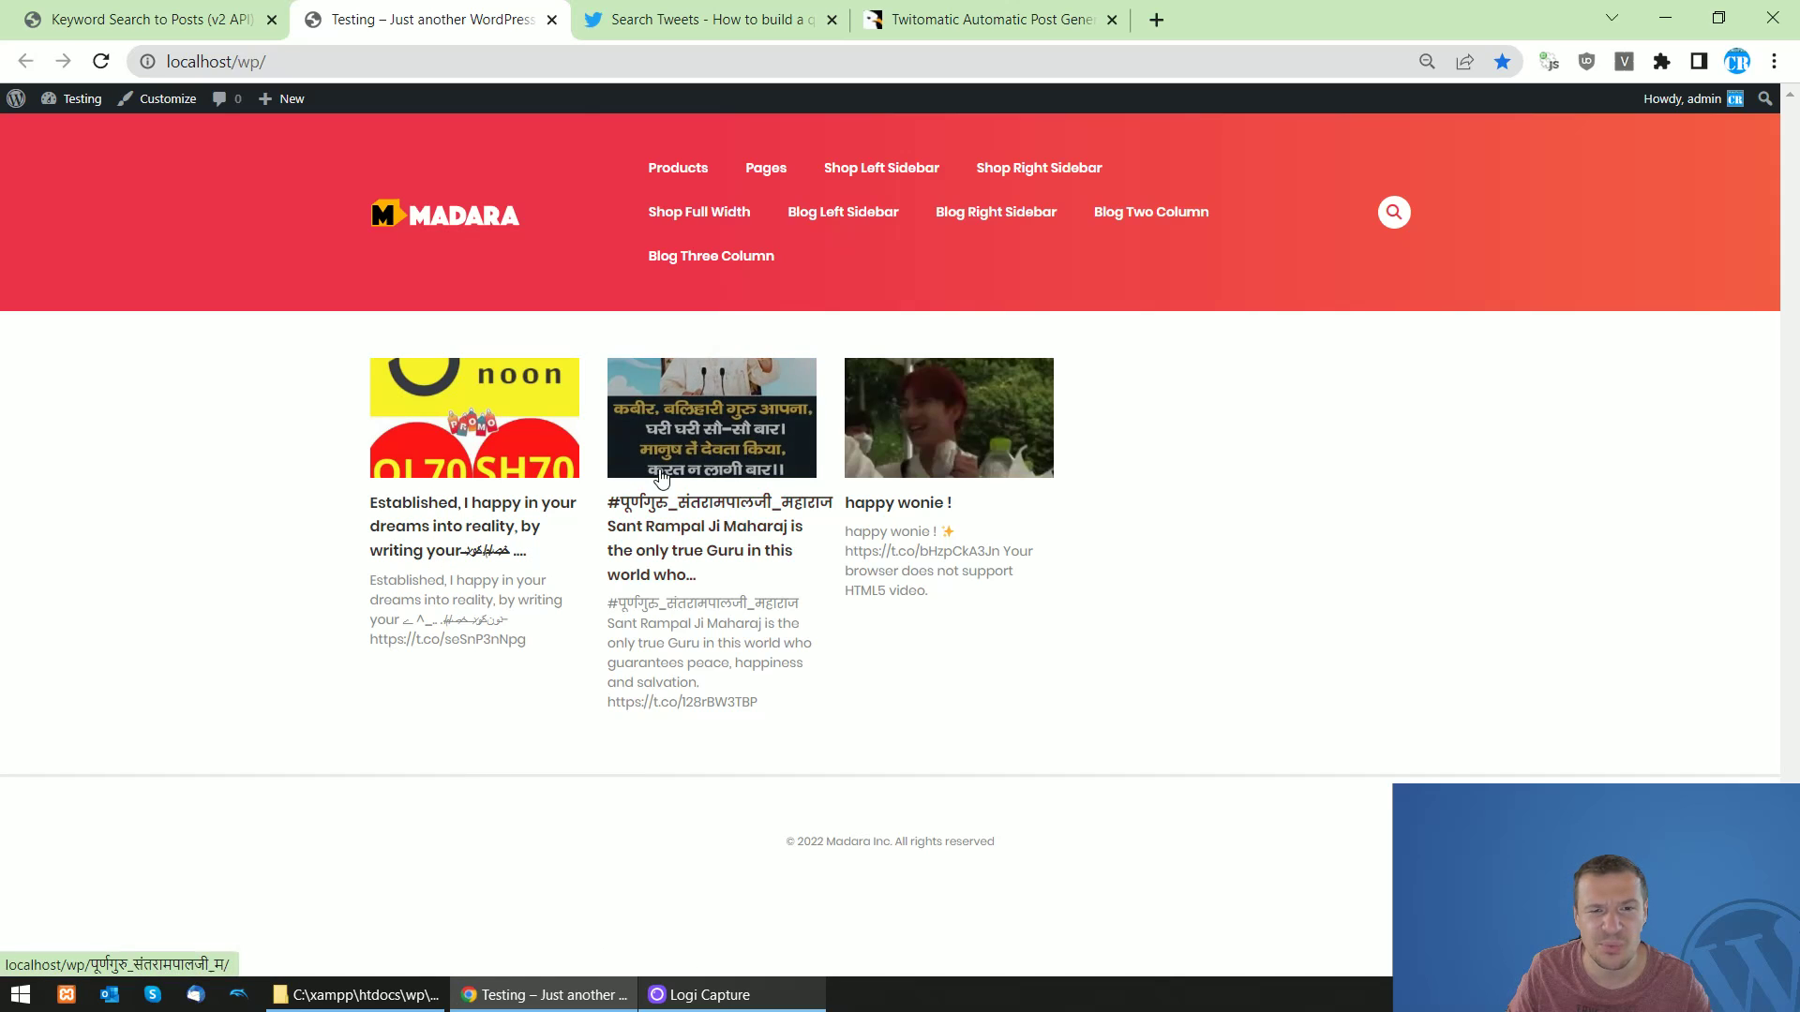
{"action": "left_click_drag", "start_coordinate": [610, 605], "coordinate": [828, 610]}
{"action": "left_click_drag", "start_coordinate": [623, 624], "coordinate": [763, 664]}
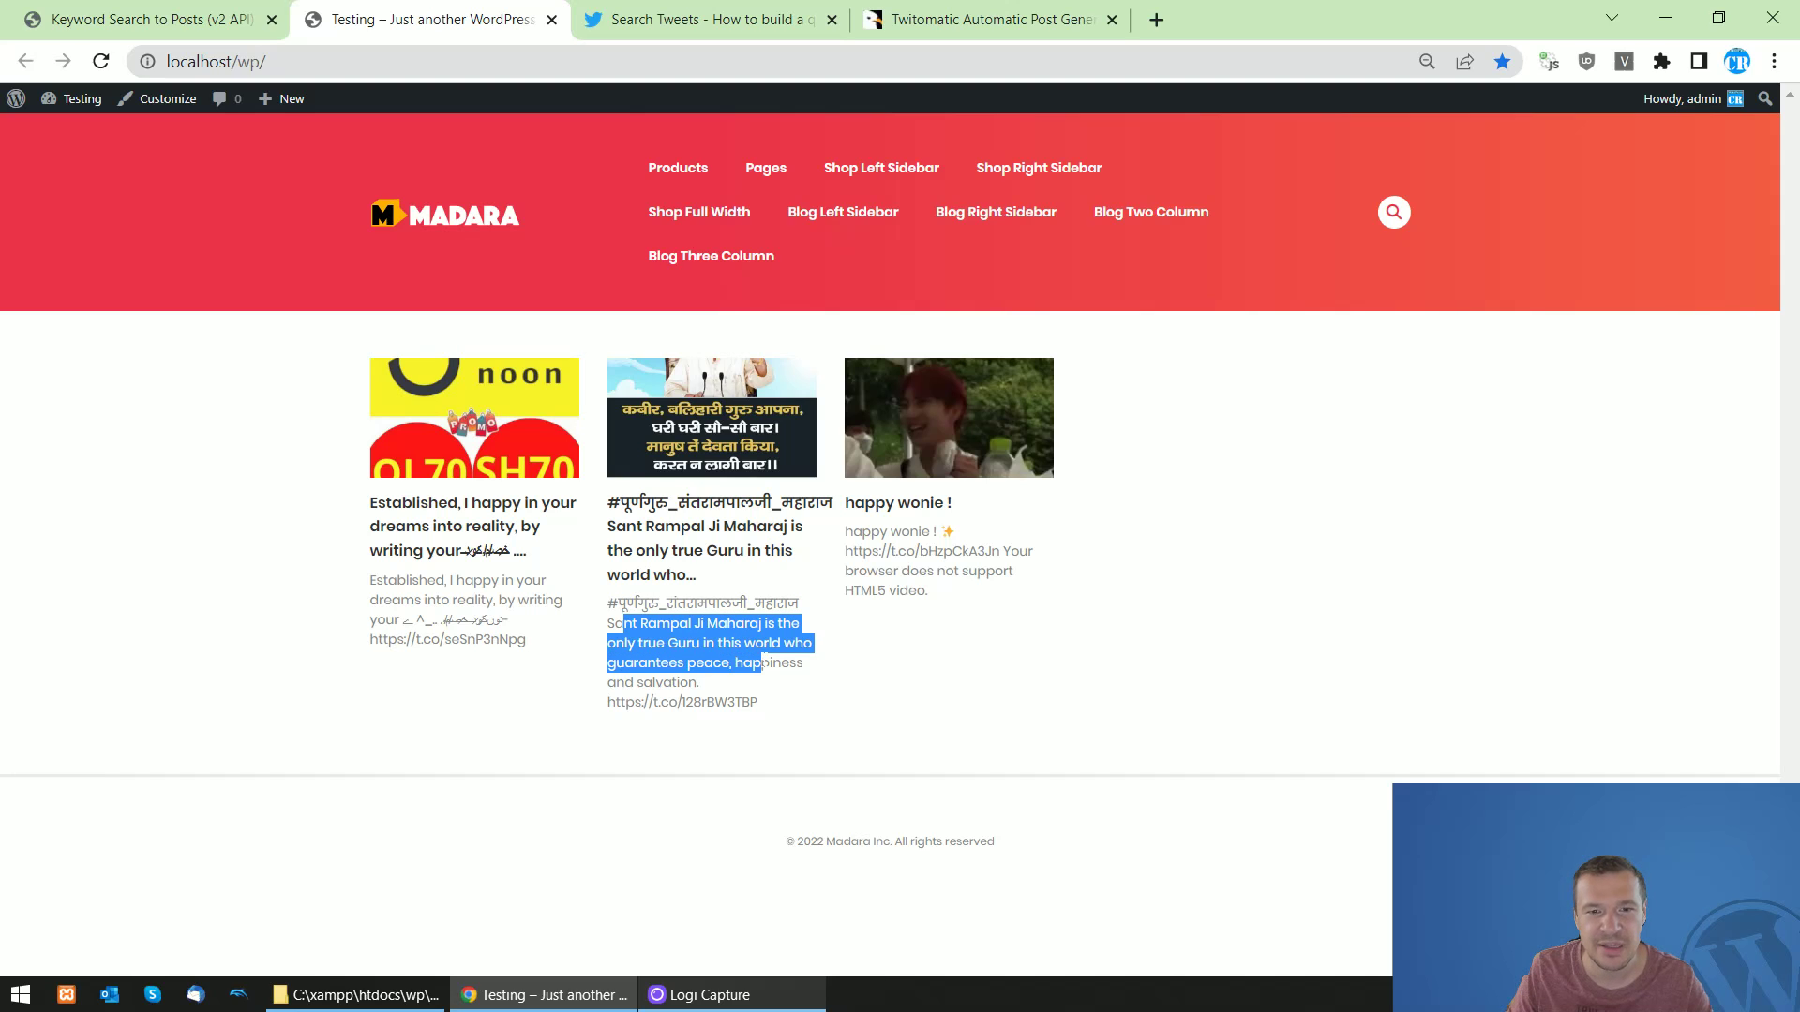
Change the rule's keyword search to "(laptop) has:media lang:en -imac" and save the settings
{"action": "left_click", "coordinate": [25, 7]}
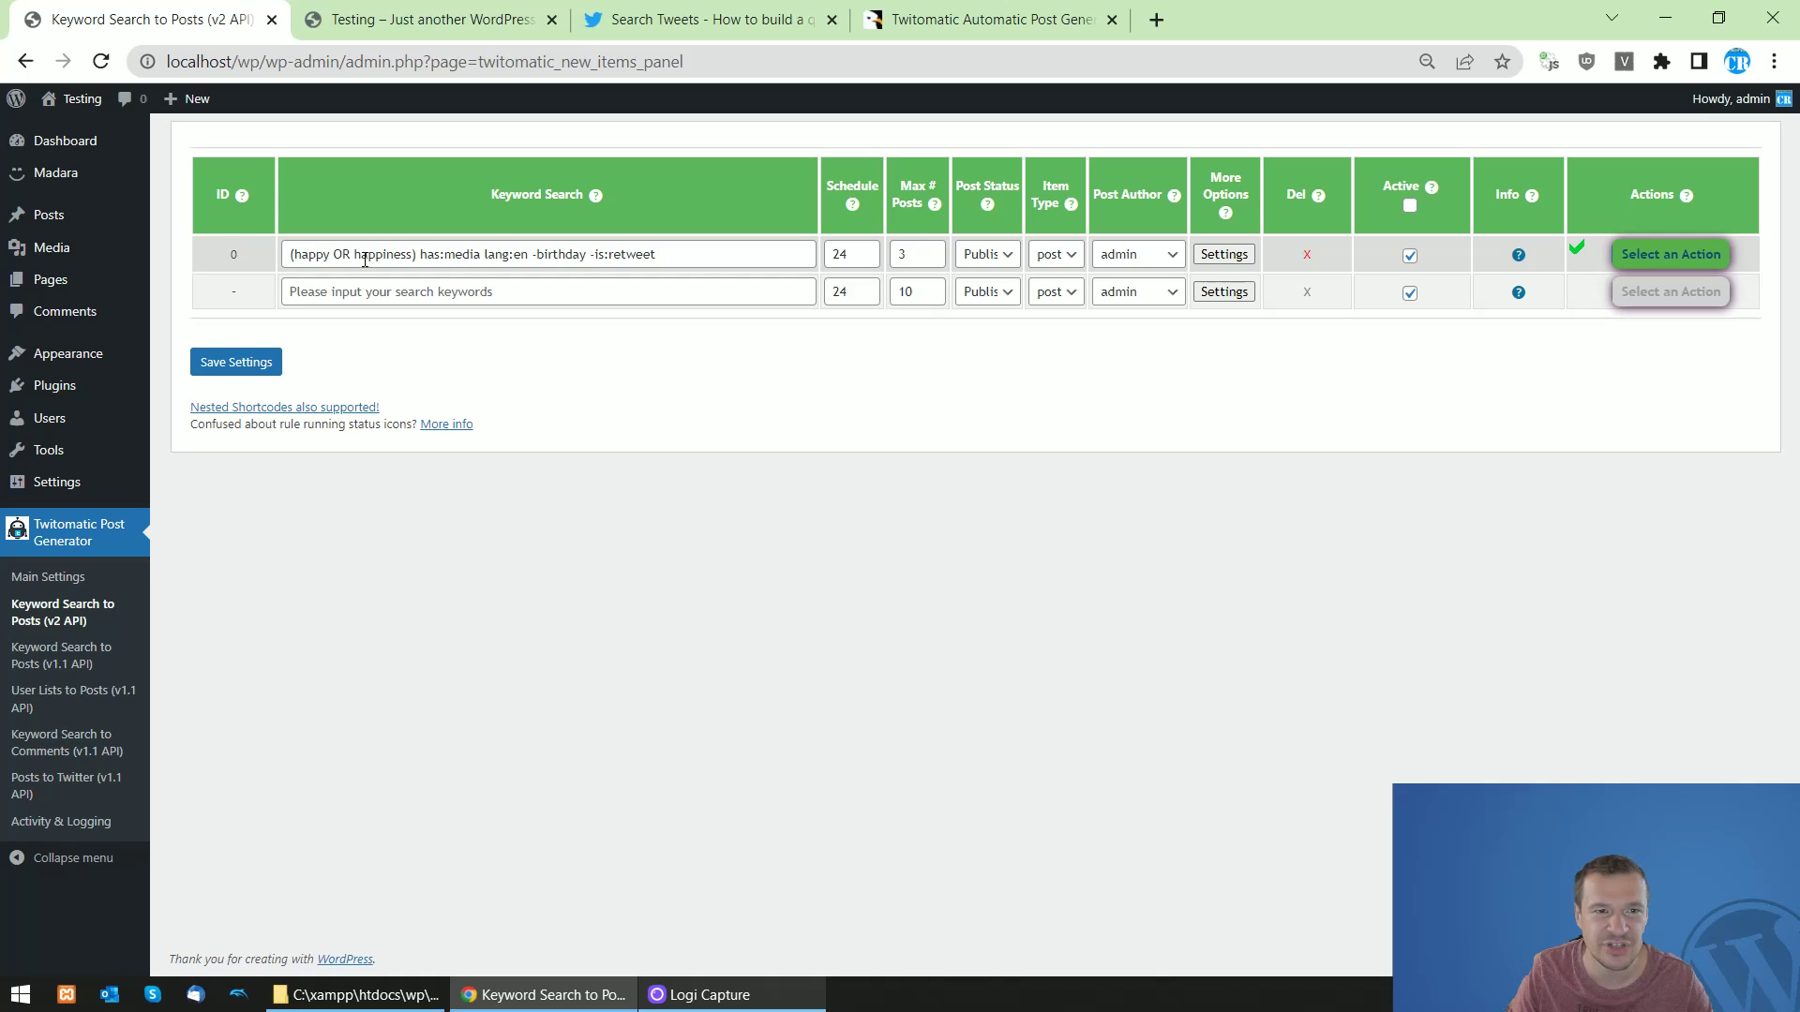
{"action": "left_click_drag", "start_coordinate": [298, 257], "coordinate": [412, 256]}
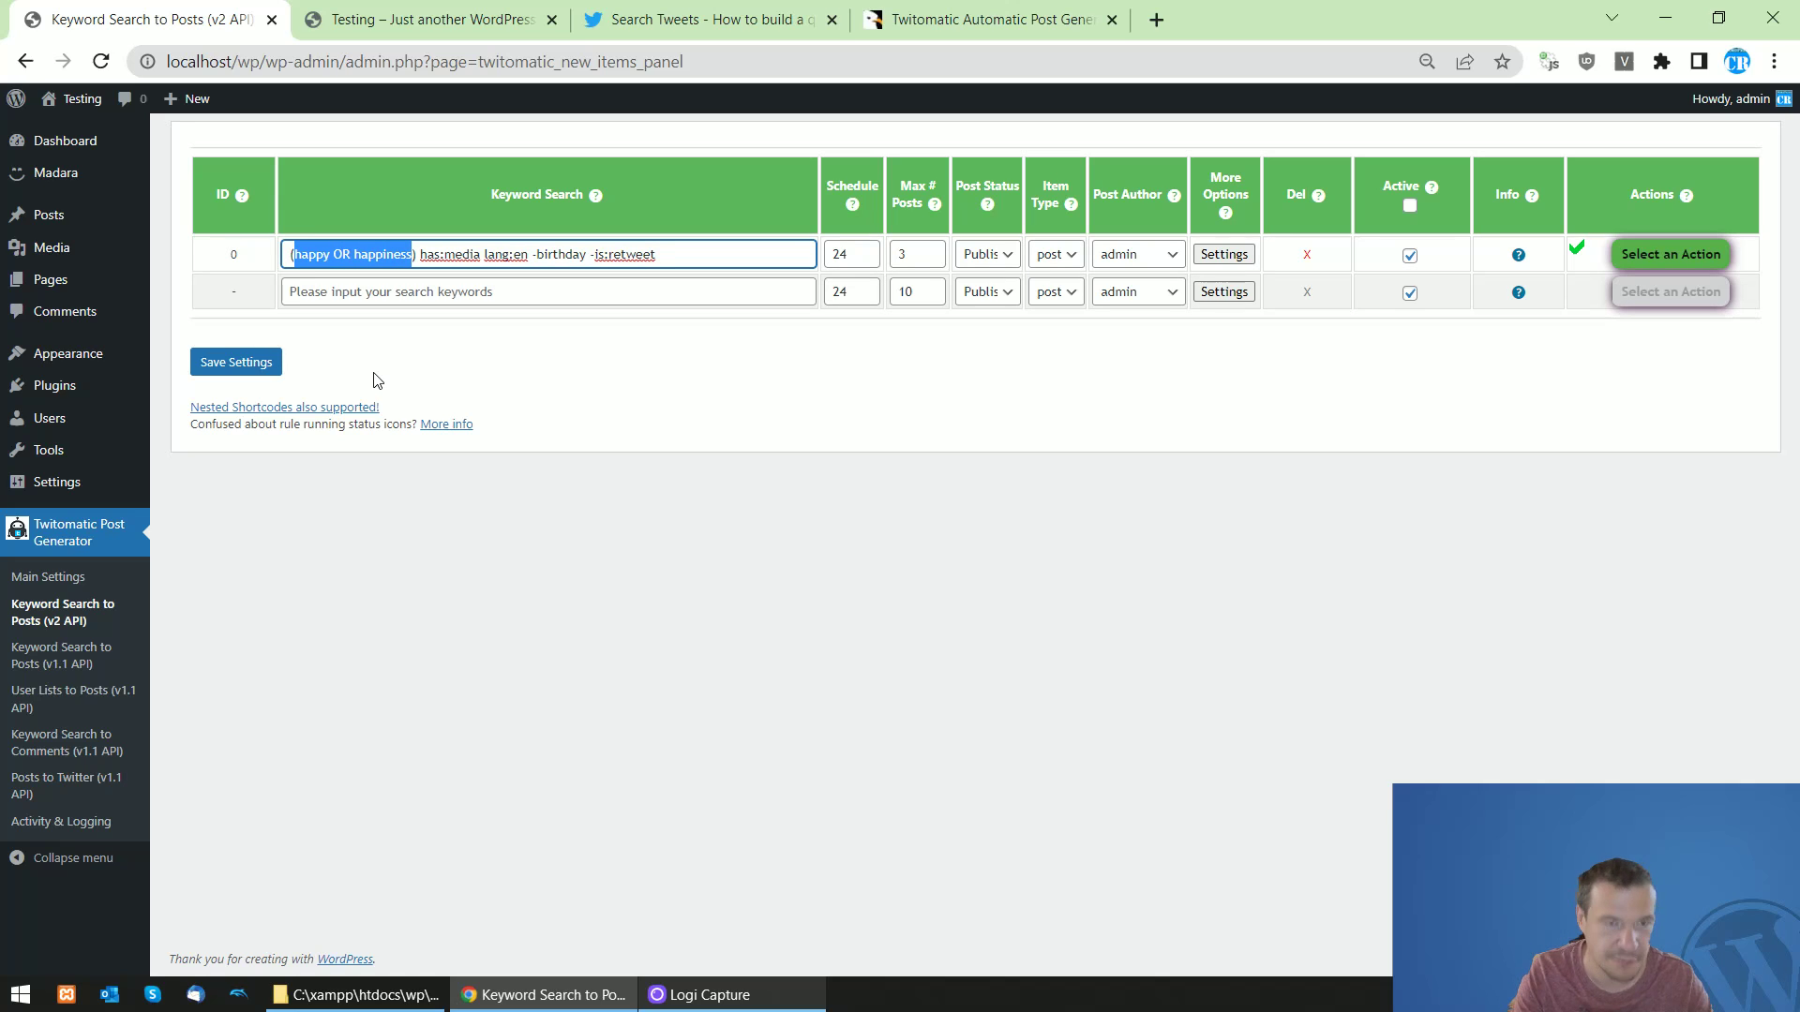
{"action": "type", "text": "laptop"}
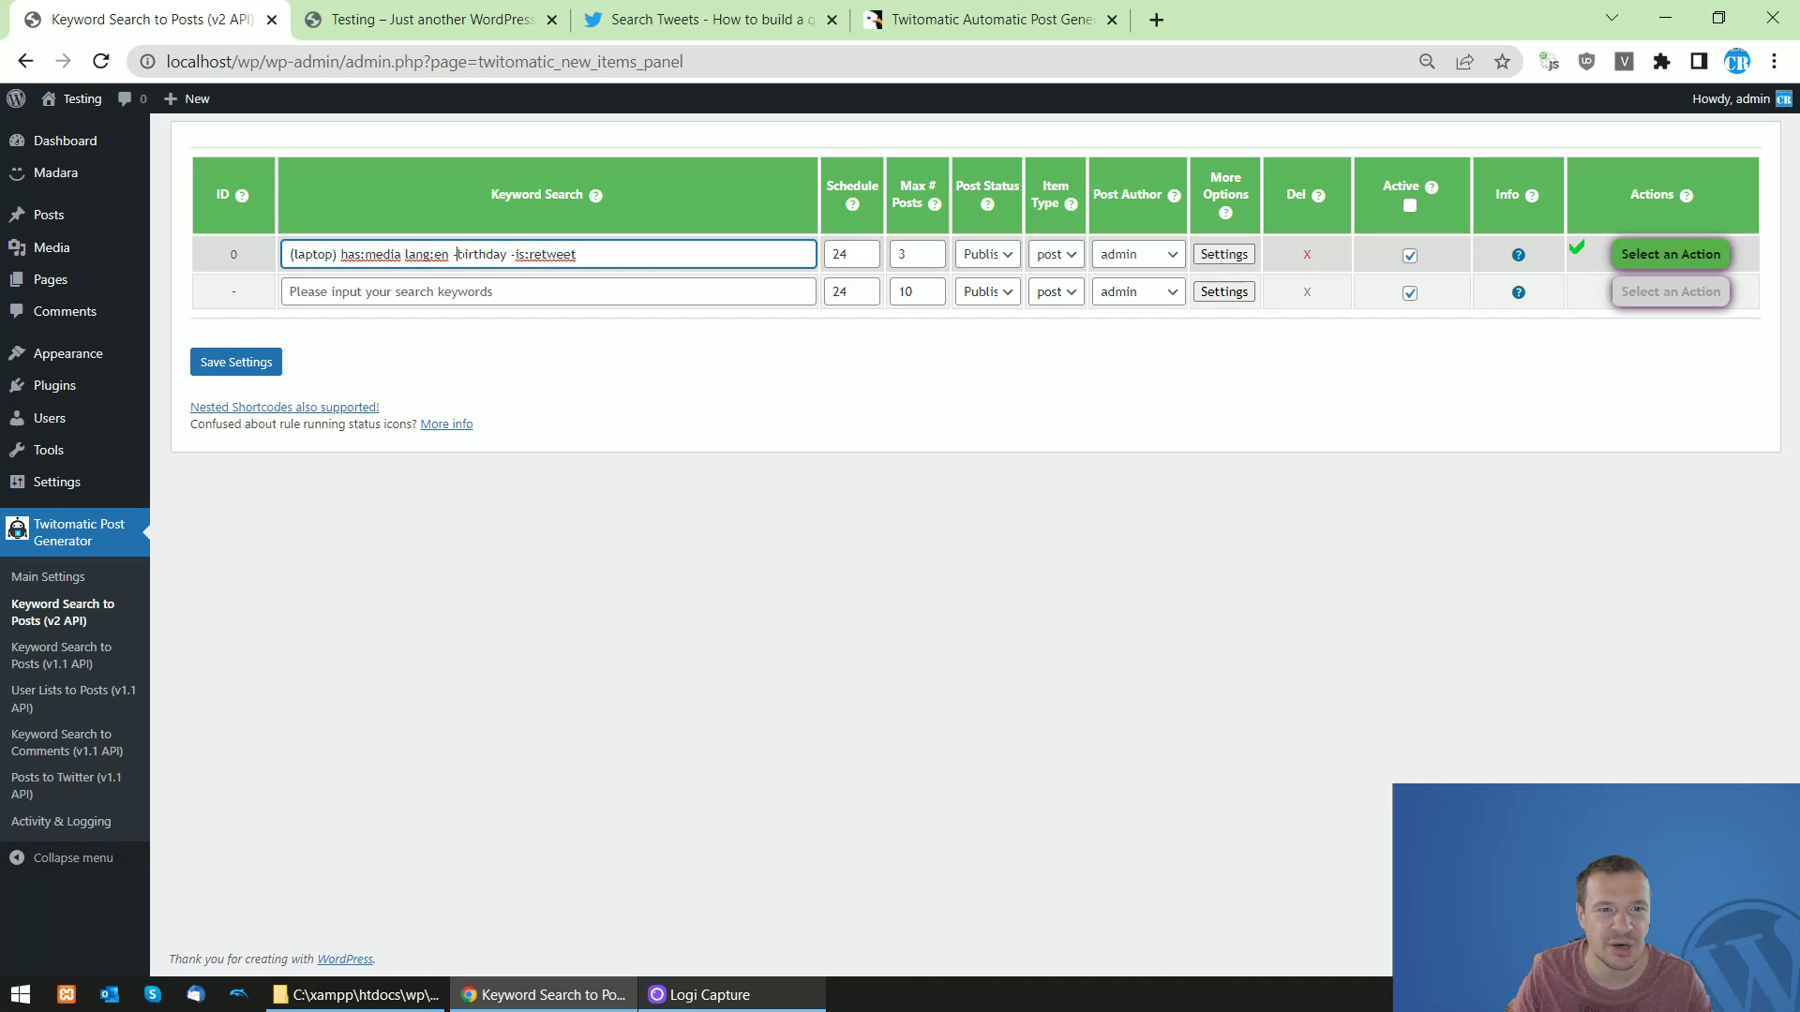
{"action": "left_click_drag", "start_coordinate": [457, 254], "coordinate": [577, 254]}
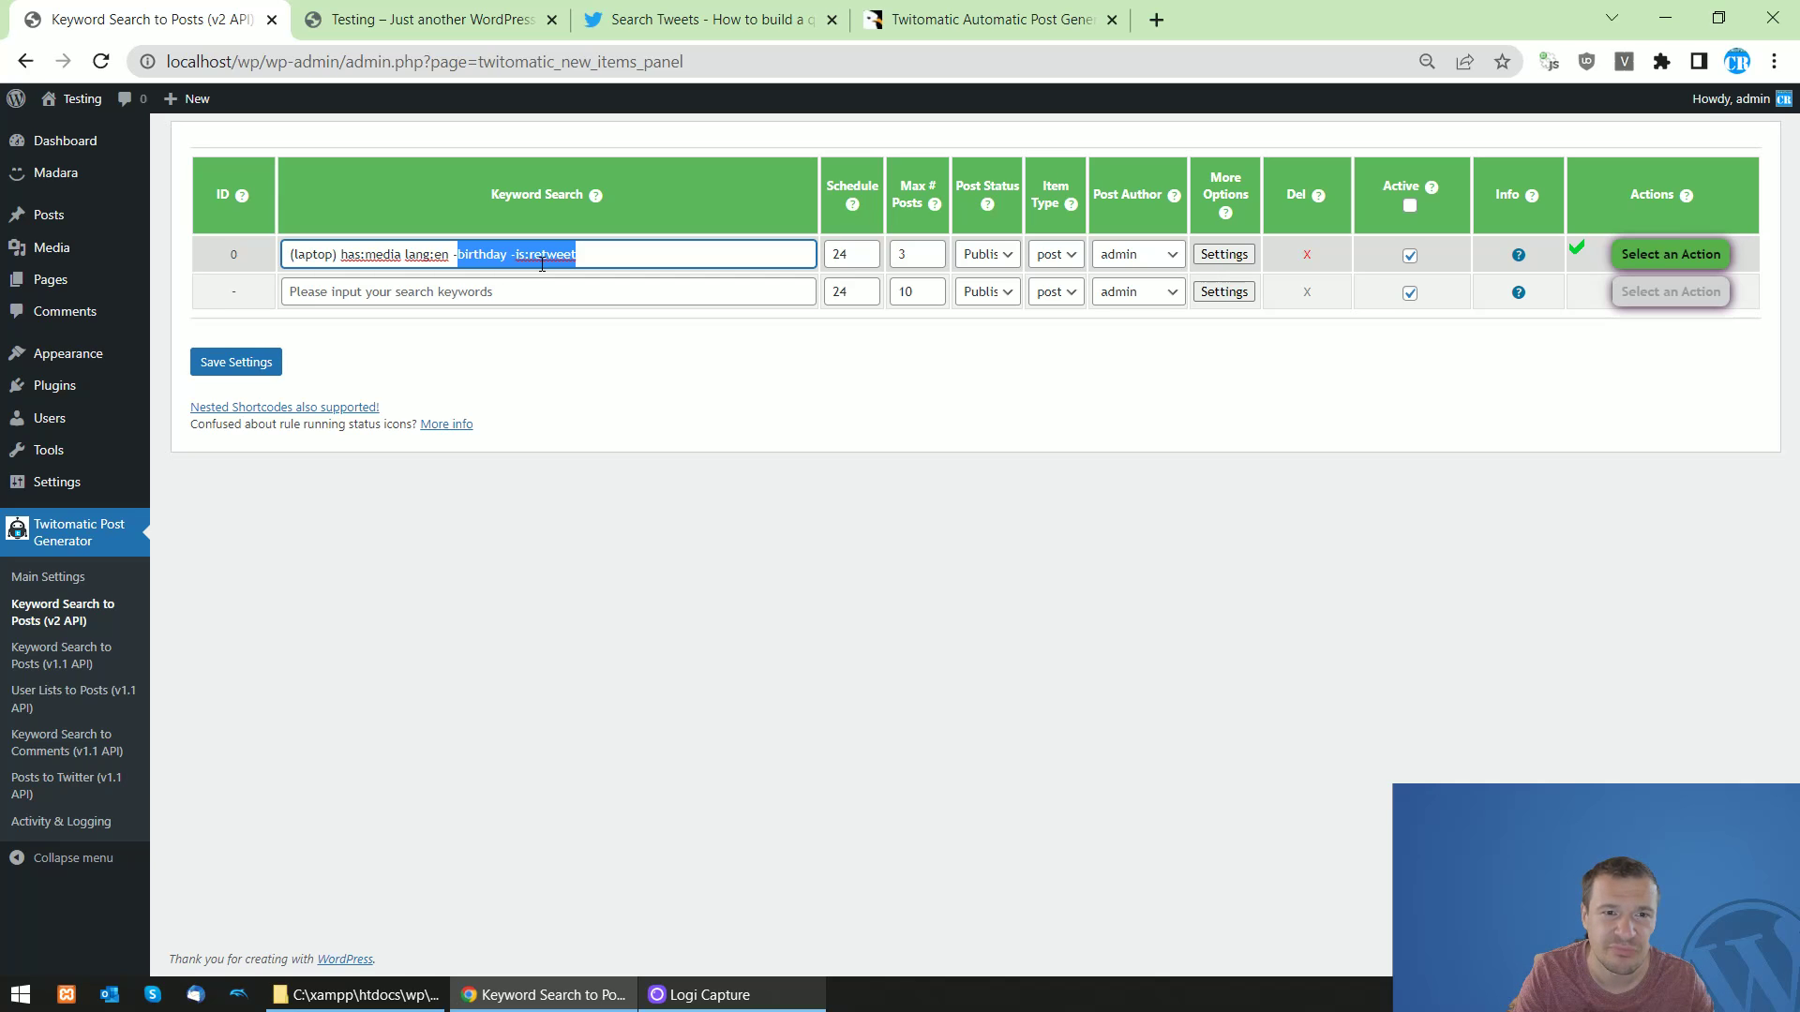
{"action": "type", "text": "i"}
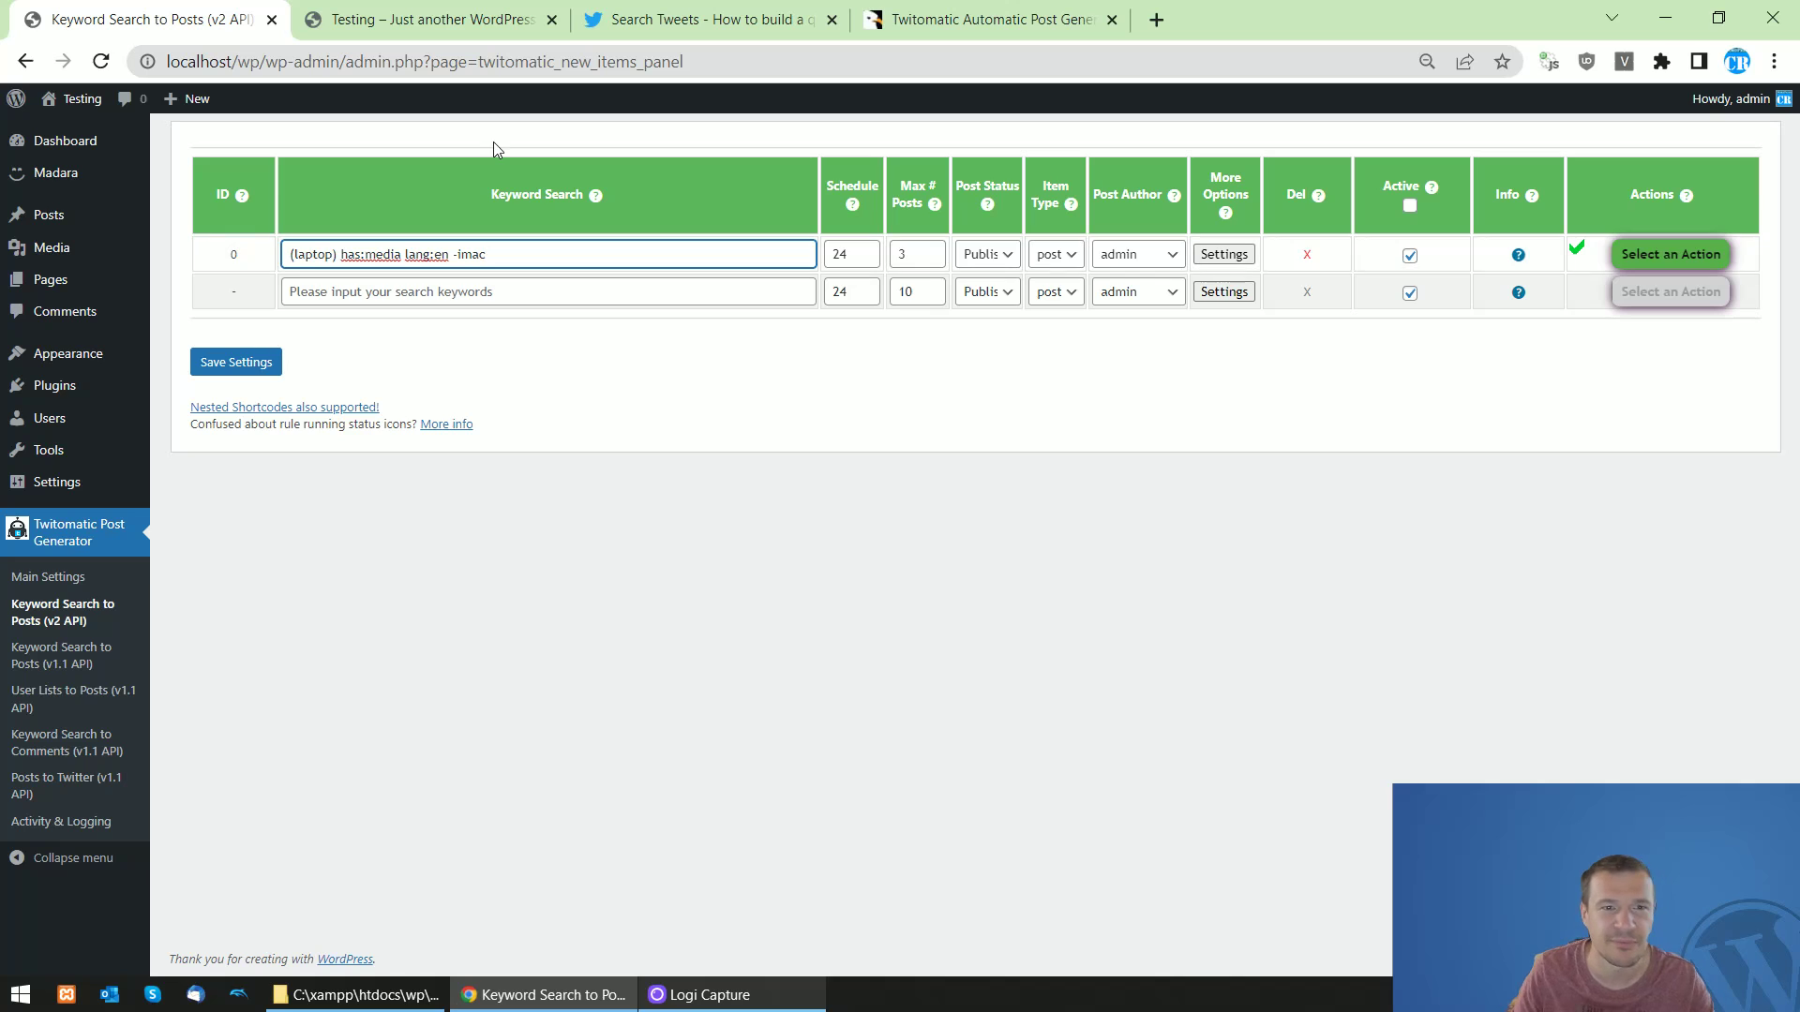
{"action": "left_click", "coordinate": [239, 363]}
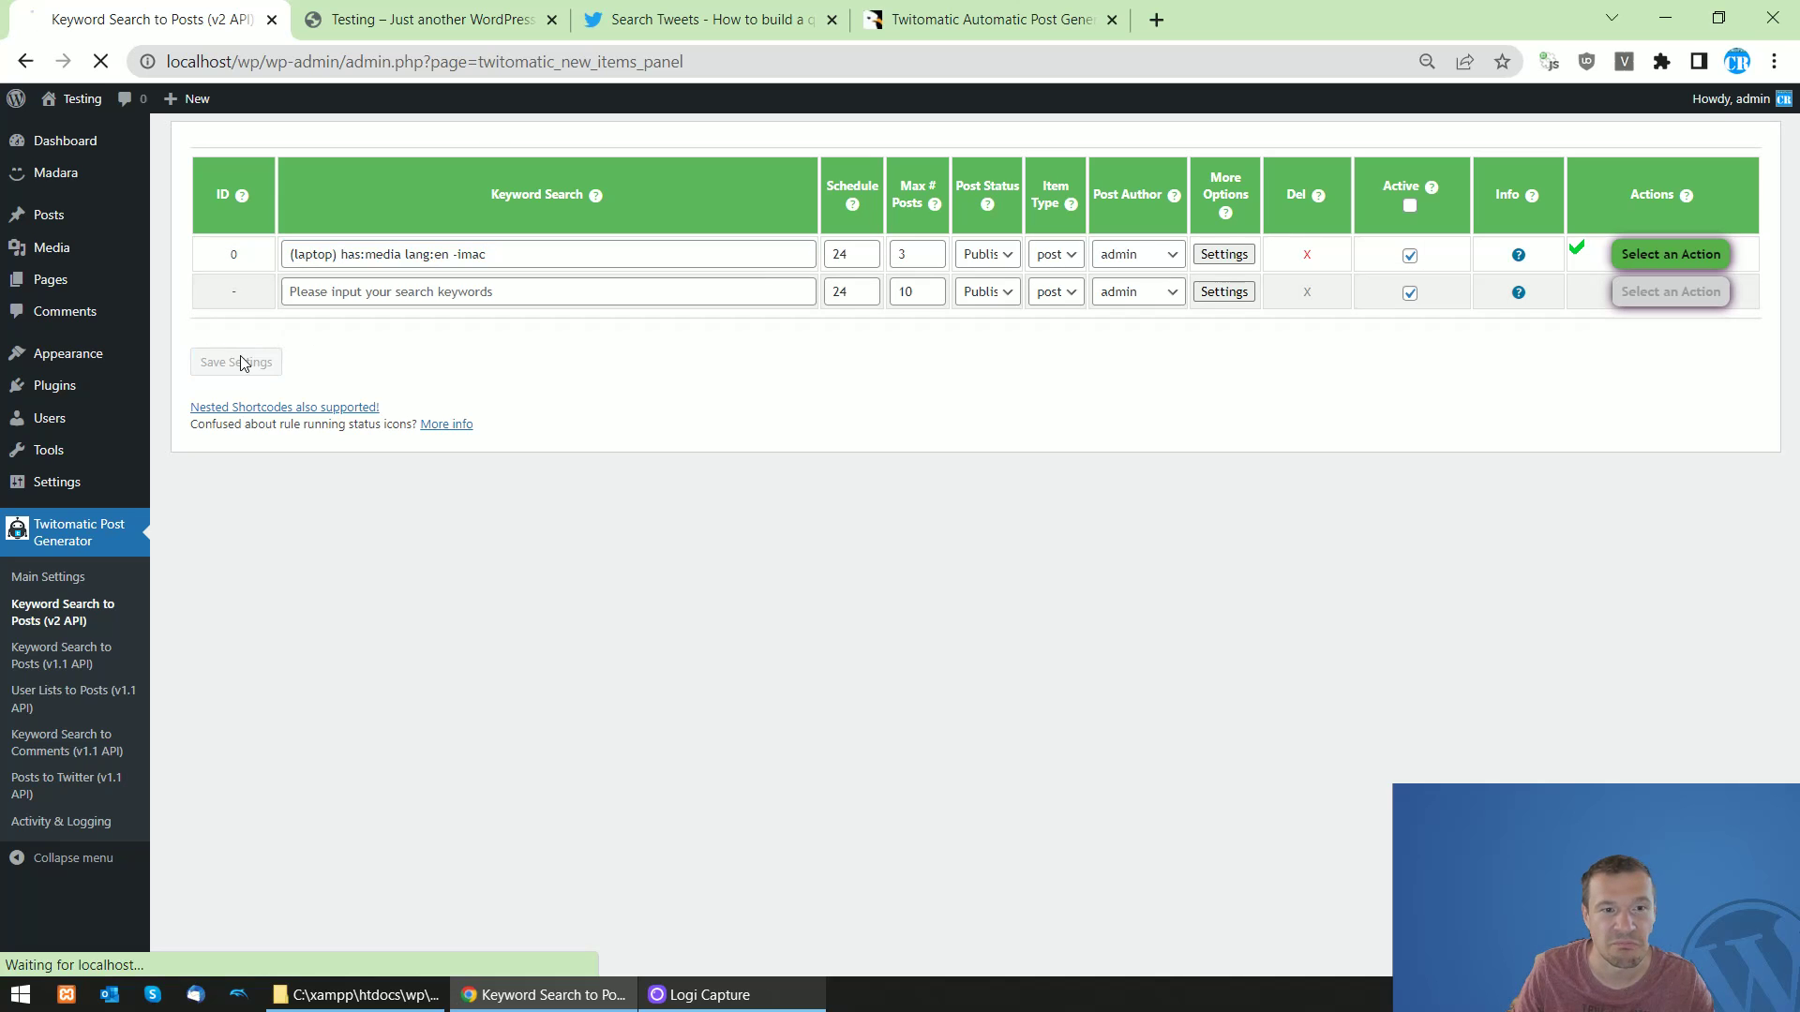
Permanently delete all posts created by rule 0 and run the rule again with the laptop query
{"action": "left_click", "coordinate": [1670, 255]}
{"action": "left_click", "coordinate": [1664, 342]}
{"action": "left_click", "coordinate": [1639, 266]}
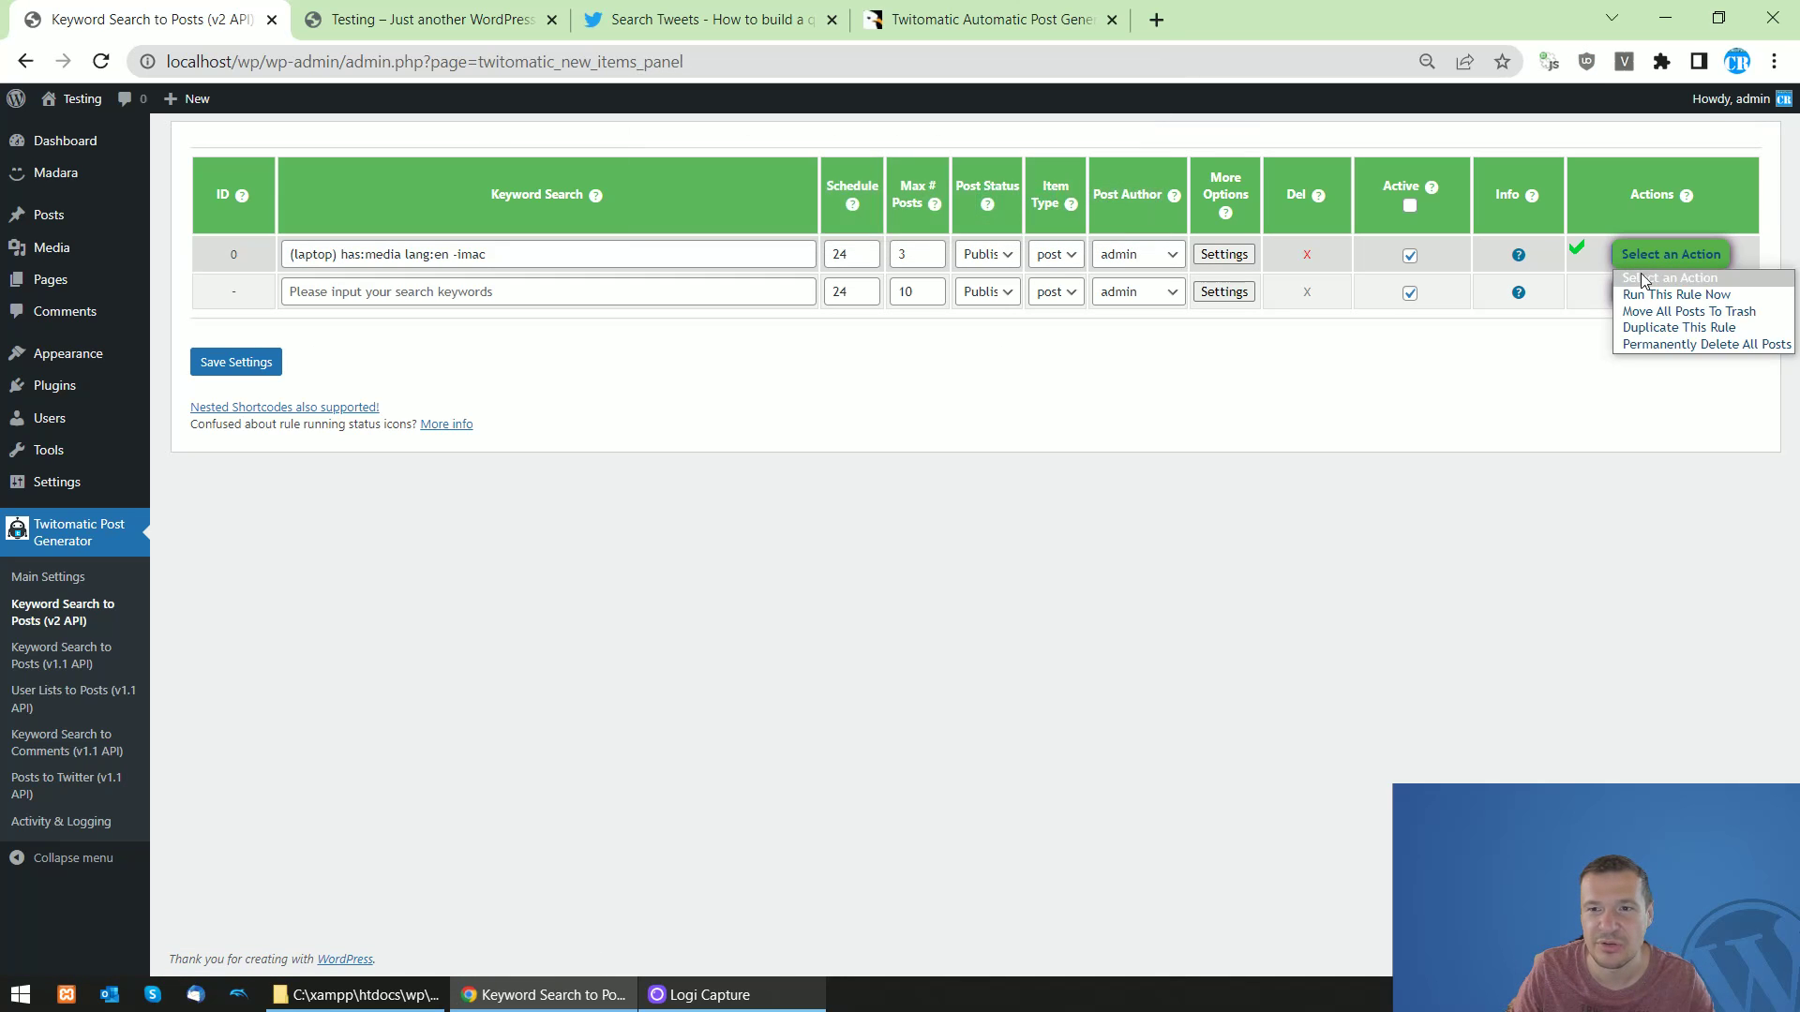
{"action": "left_click", "coordinate": [1634, 294]}
{"action": "key", "text": "Return"}
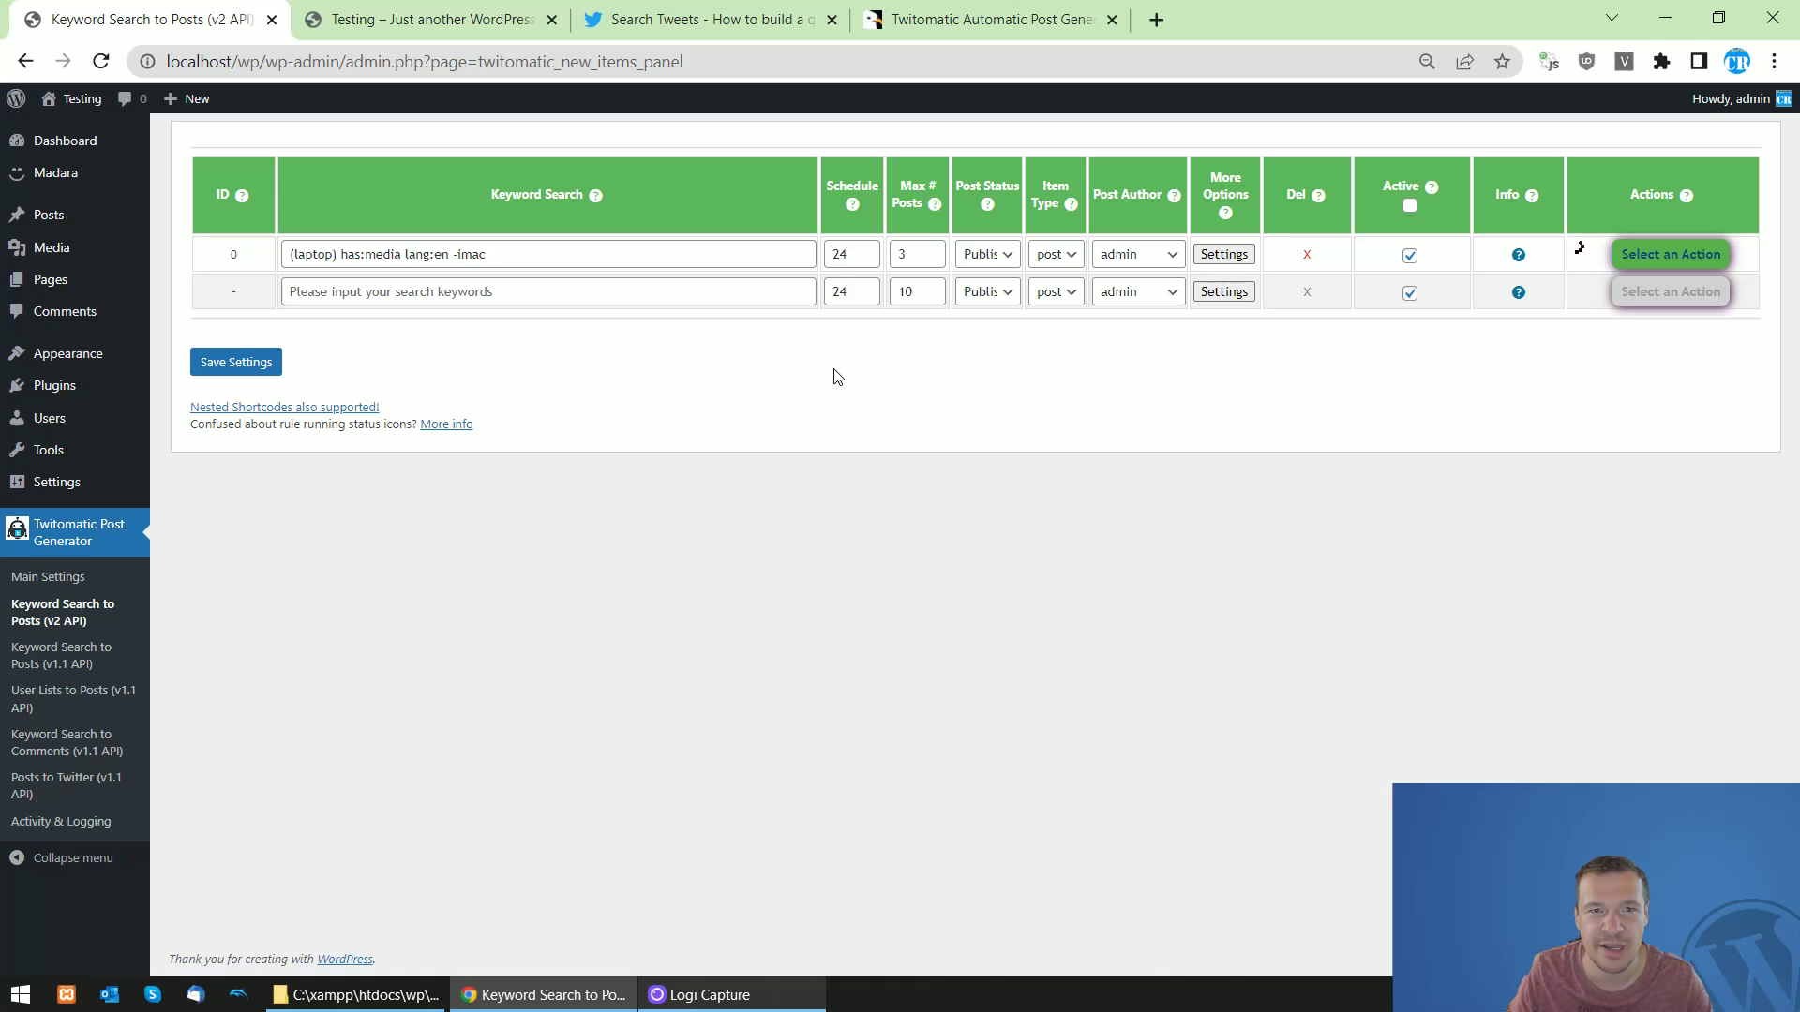
Reload the site's front page, open the Callas foldable laptop table post and examine its image and content
{"action": "left_click", "coordinate": [426, 20]}
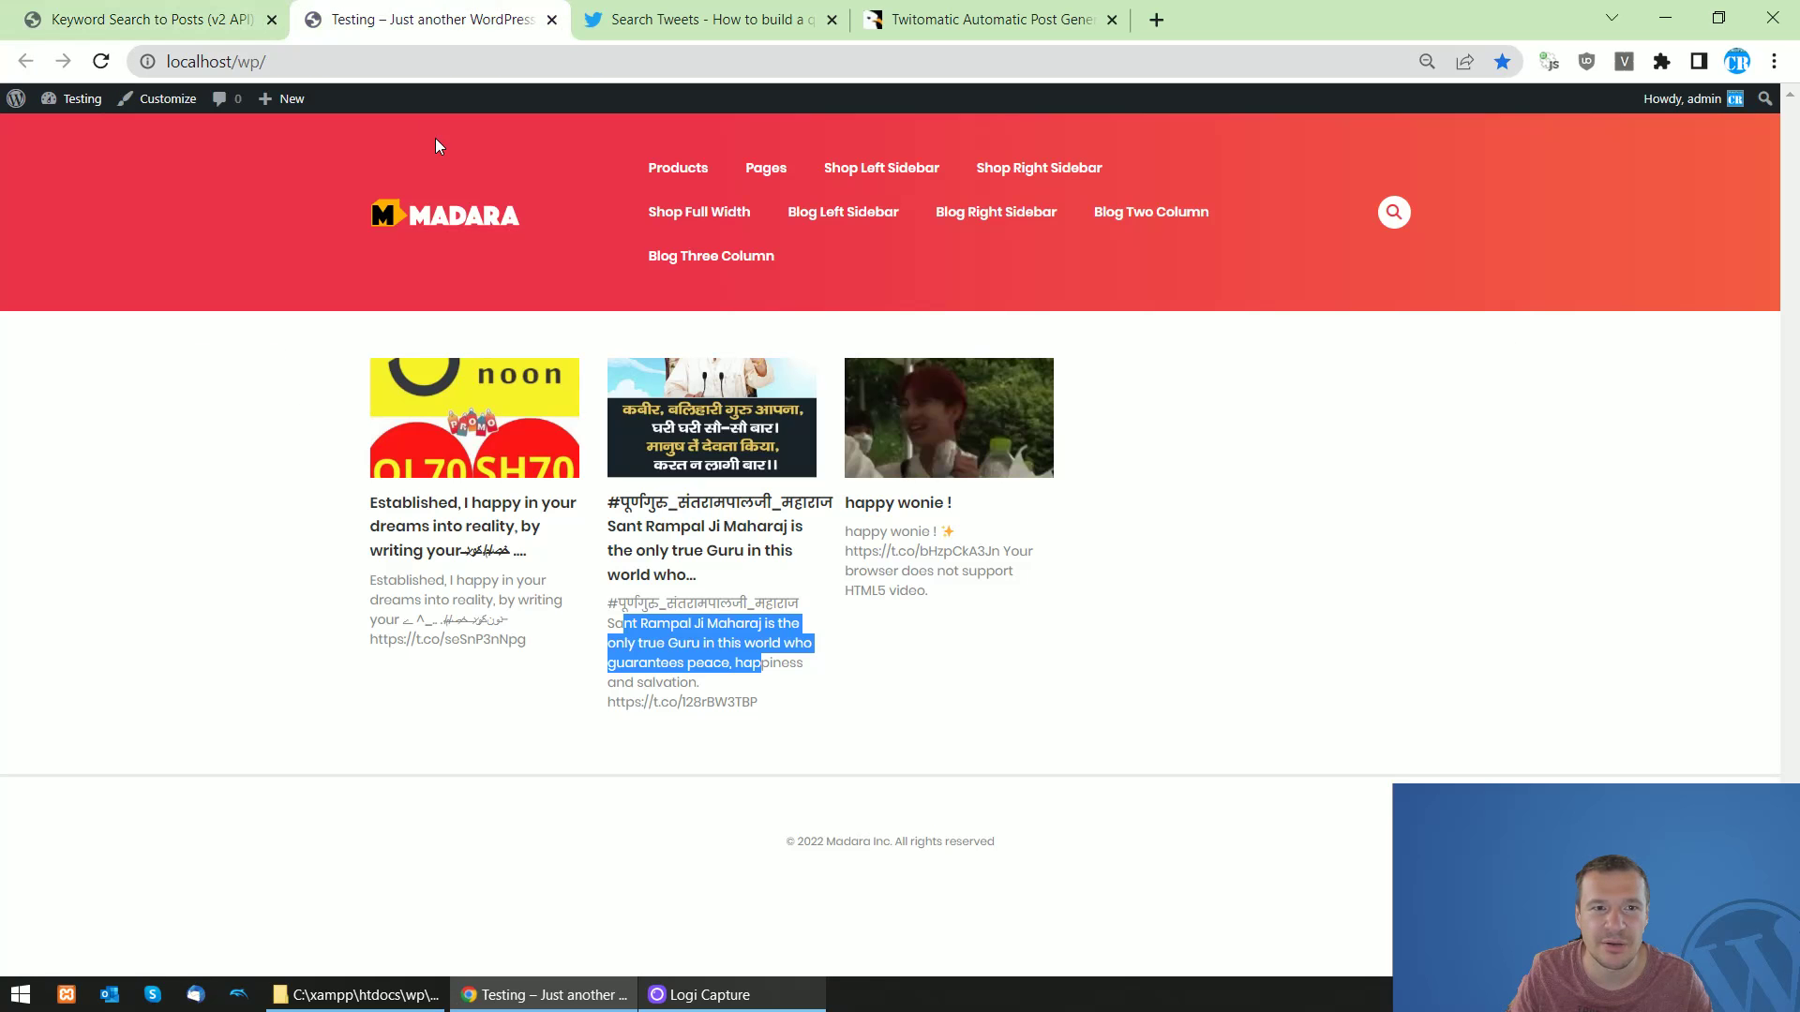
{"action": "key", "text": "F5"}
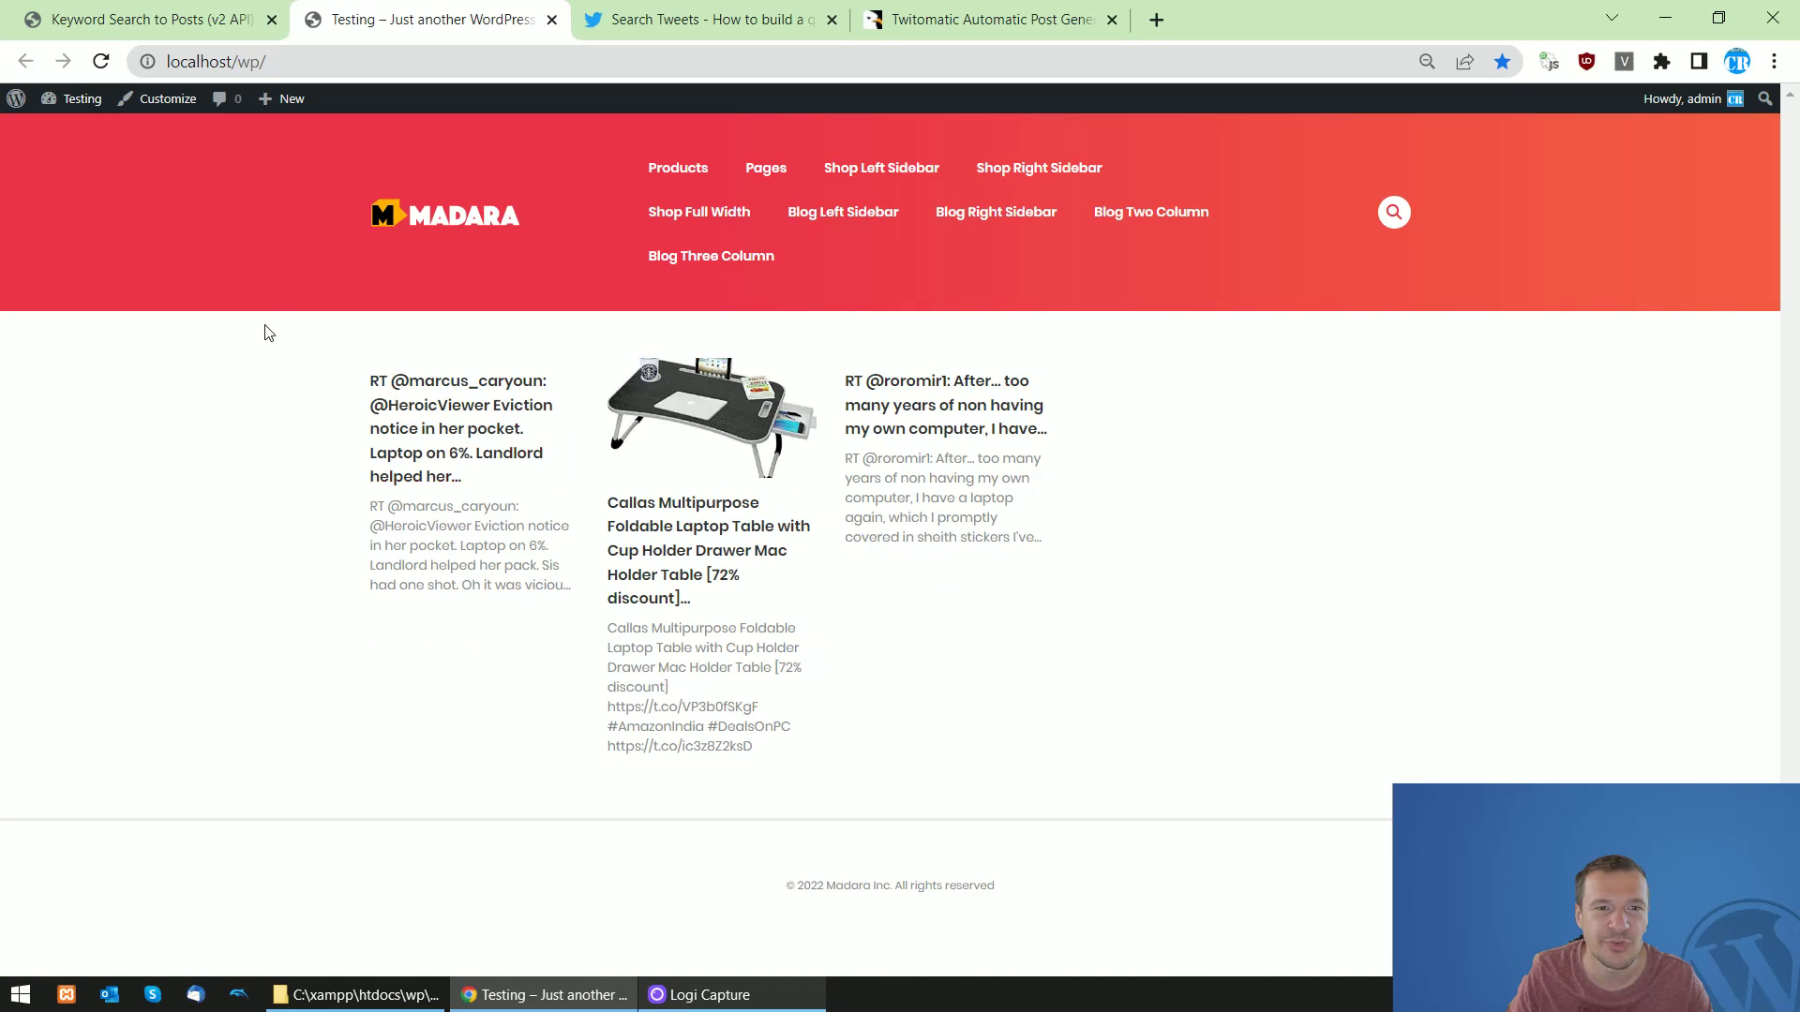
{"action": "left_click", "coordinate": [647, 440]}
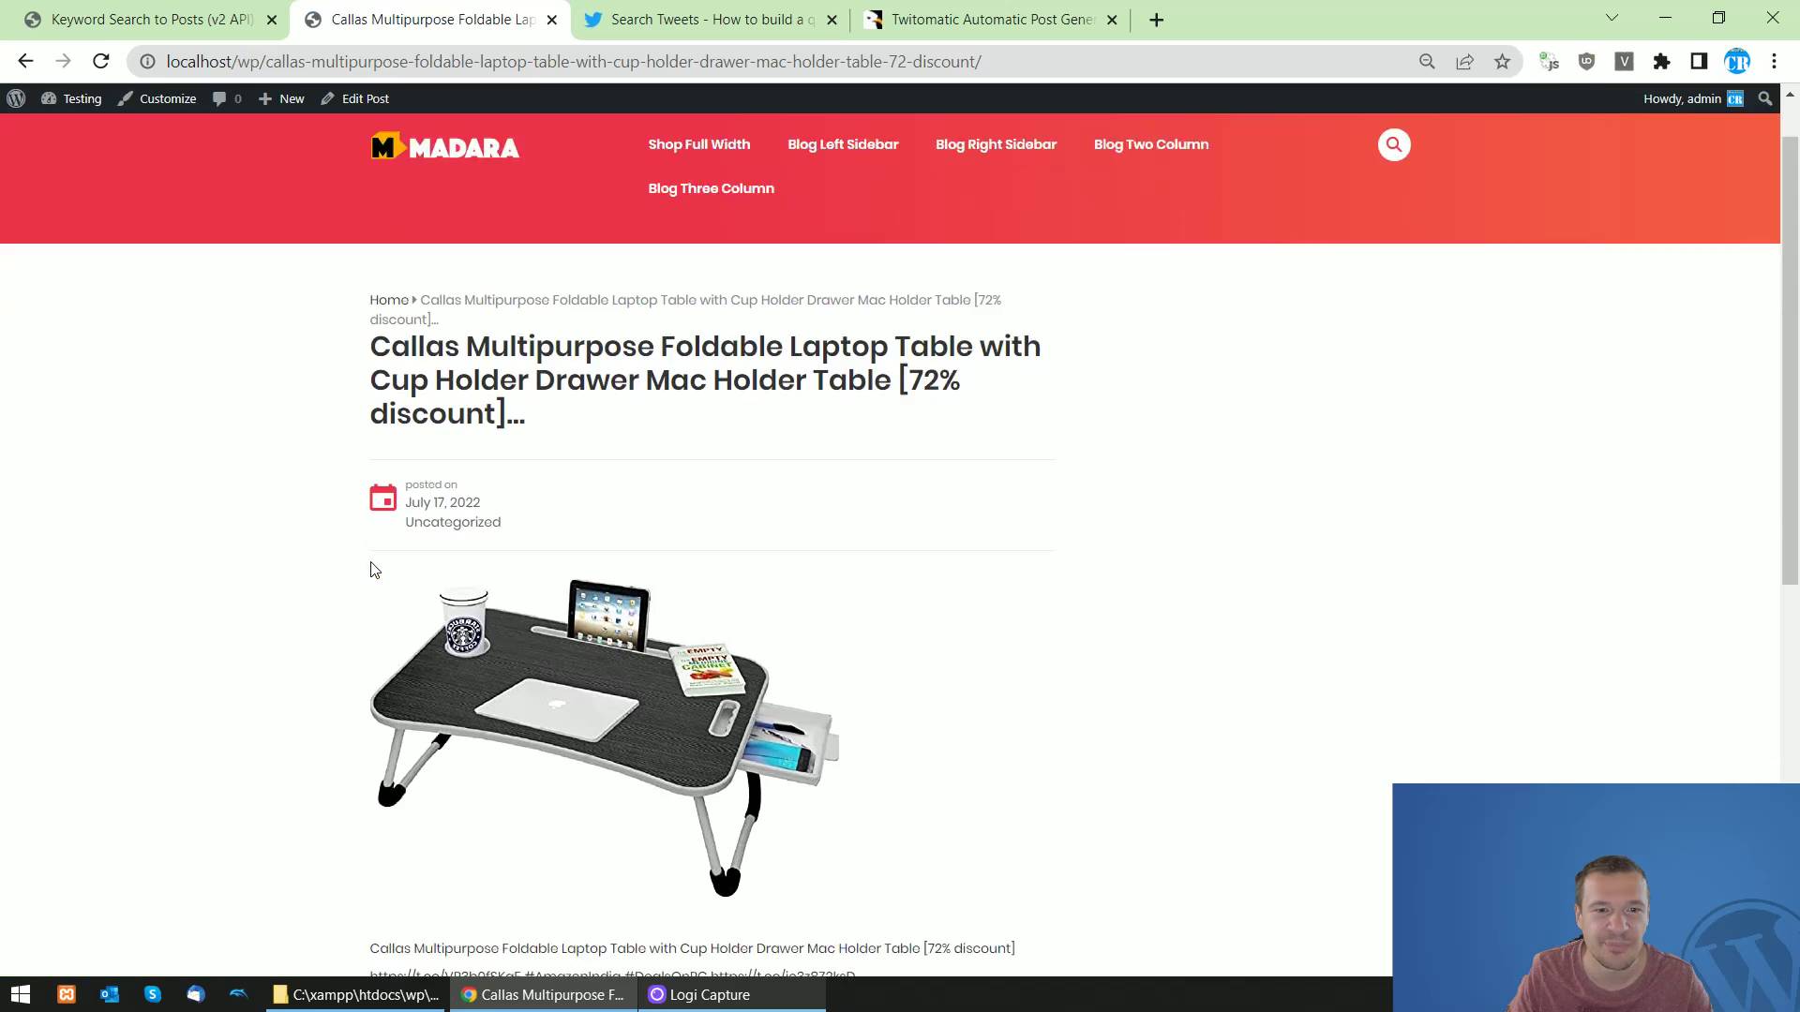
{"action": "scroll", "coordinate": [375, 563], "scroll_direction": "down", "scroll_amount": 3}
{"action": "scroll", "coordinate": [393, 568], "scroll_direction": "down", "scroll_amount": 1}
{"action": "scroll", "coordinate": [426, 563], "scroll_direction": "up", "scroll_amount": 3}
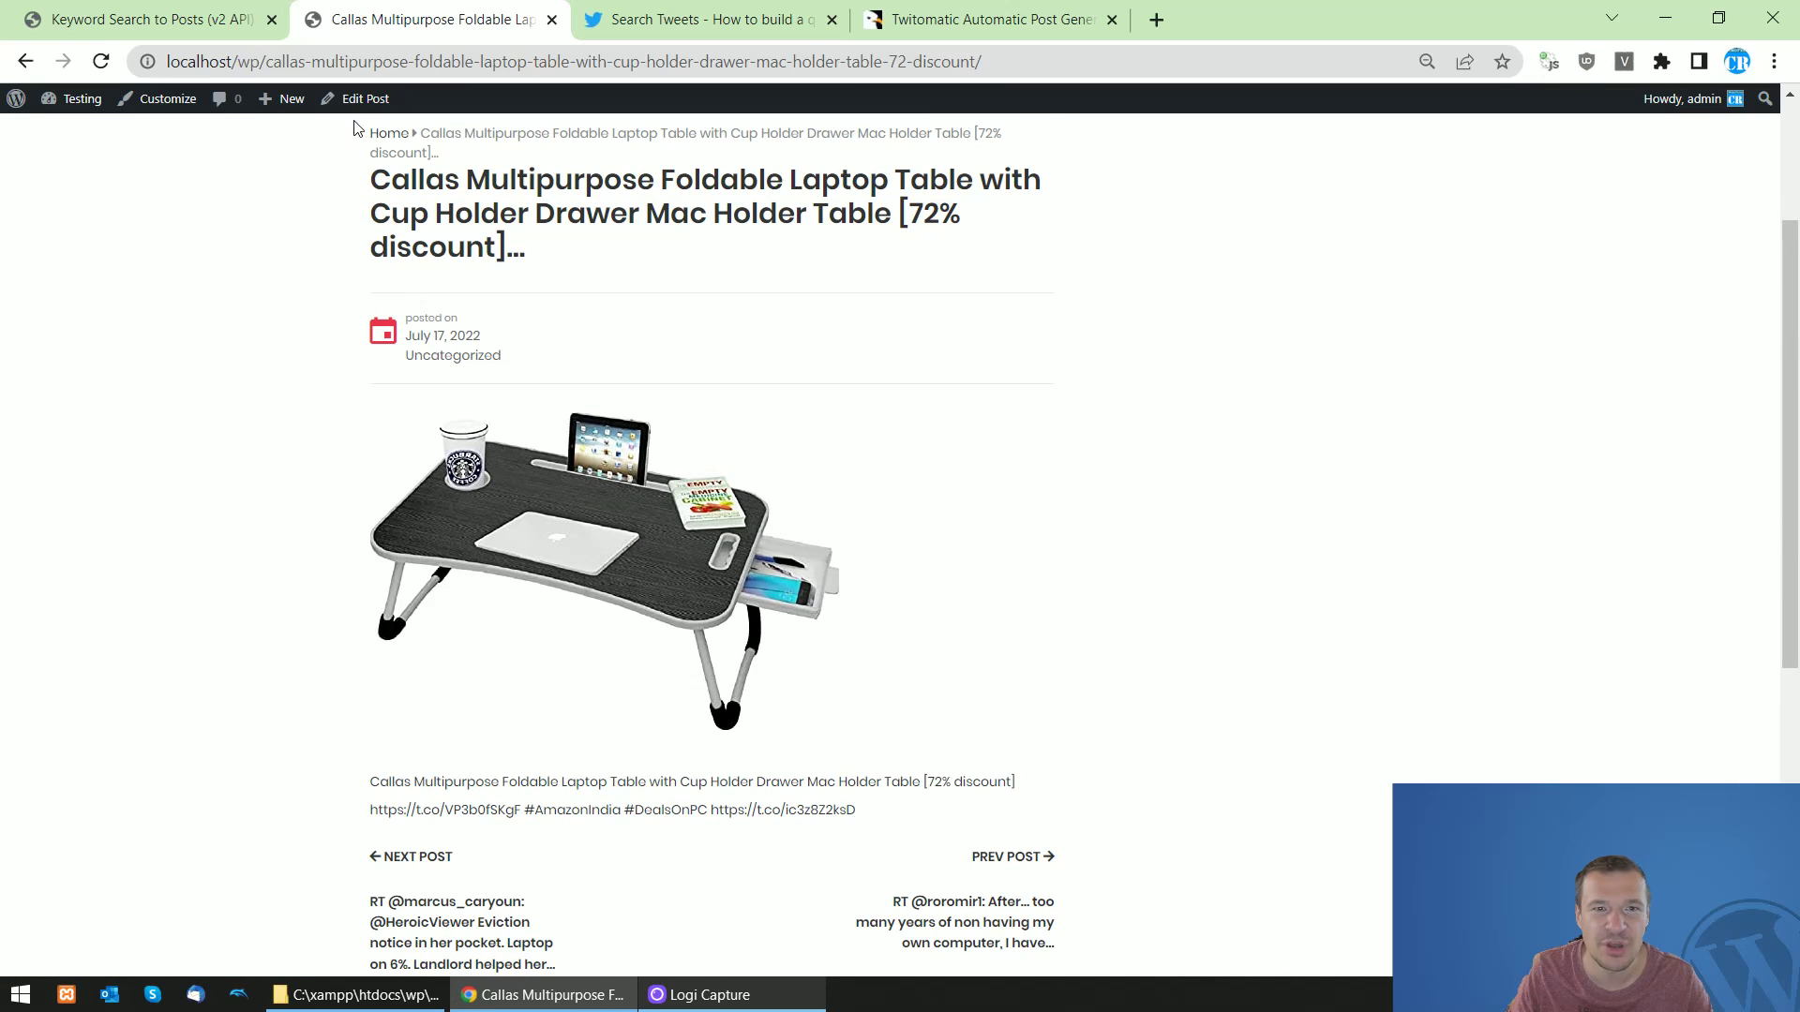
Open the advanced settings of rule 0 in Twitomatic and review the options for the tweets' start and end dates
{"action": "left_click", "coordinate": [104, 17]}
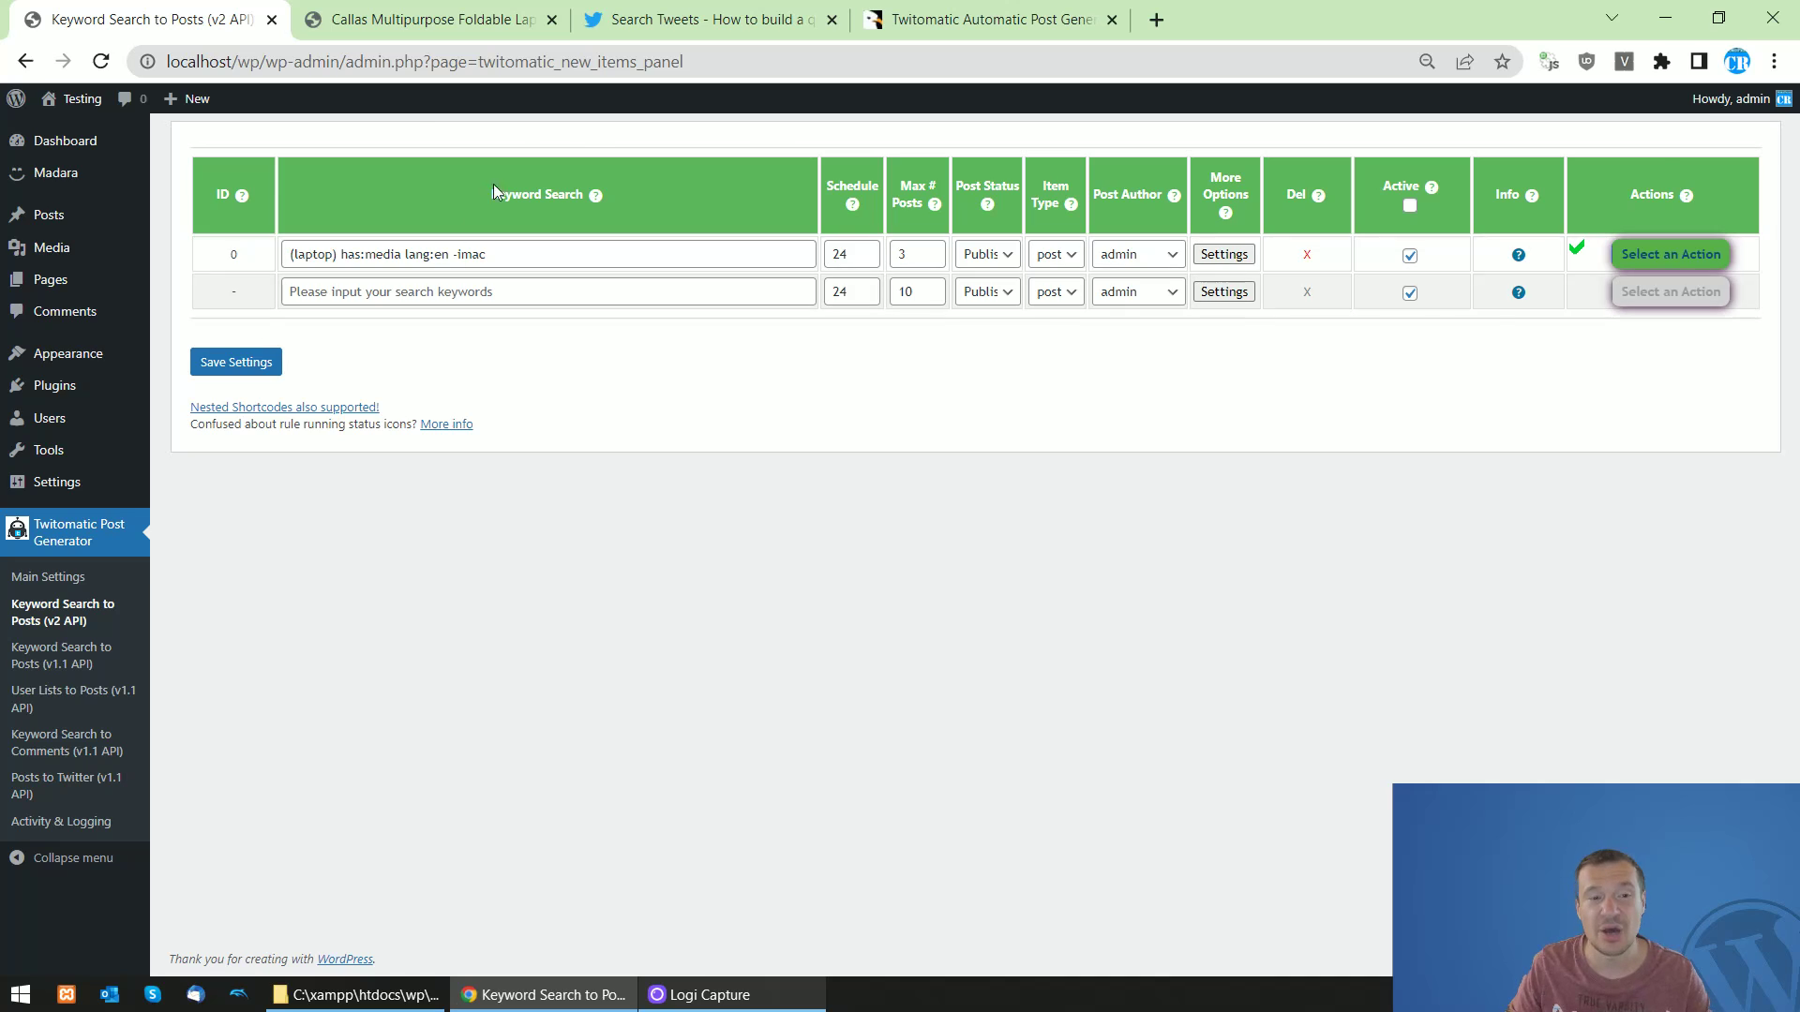
{"action": "left_click", "coordinate": [657, 18]}
{"action": "left_click", "coordinate": [150, 18]}
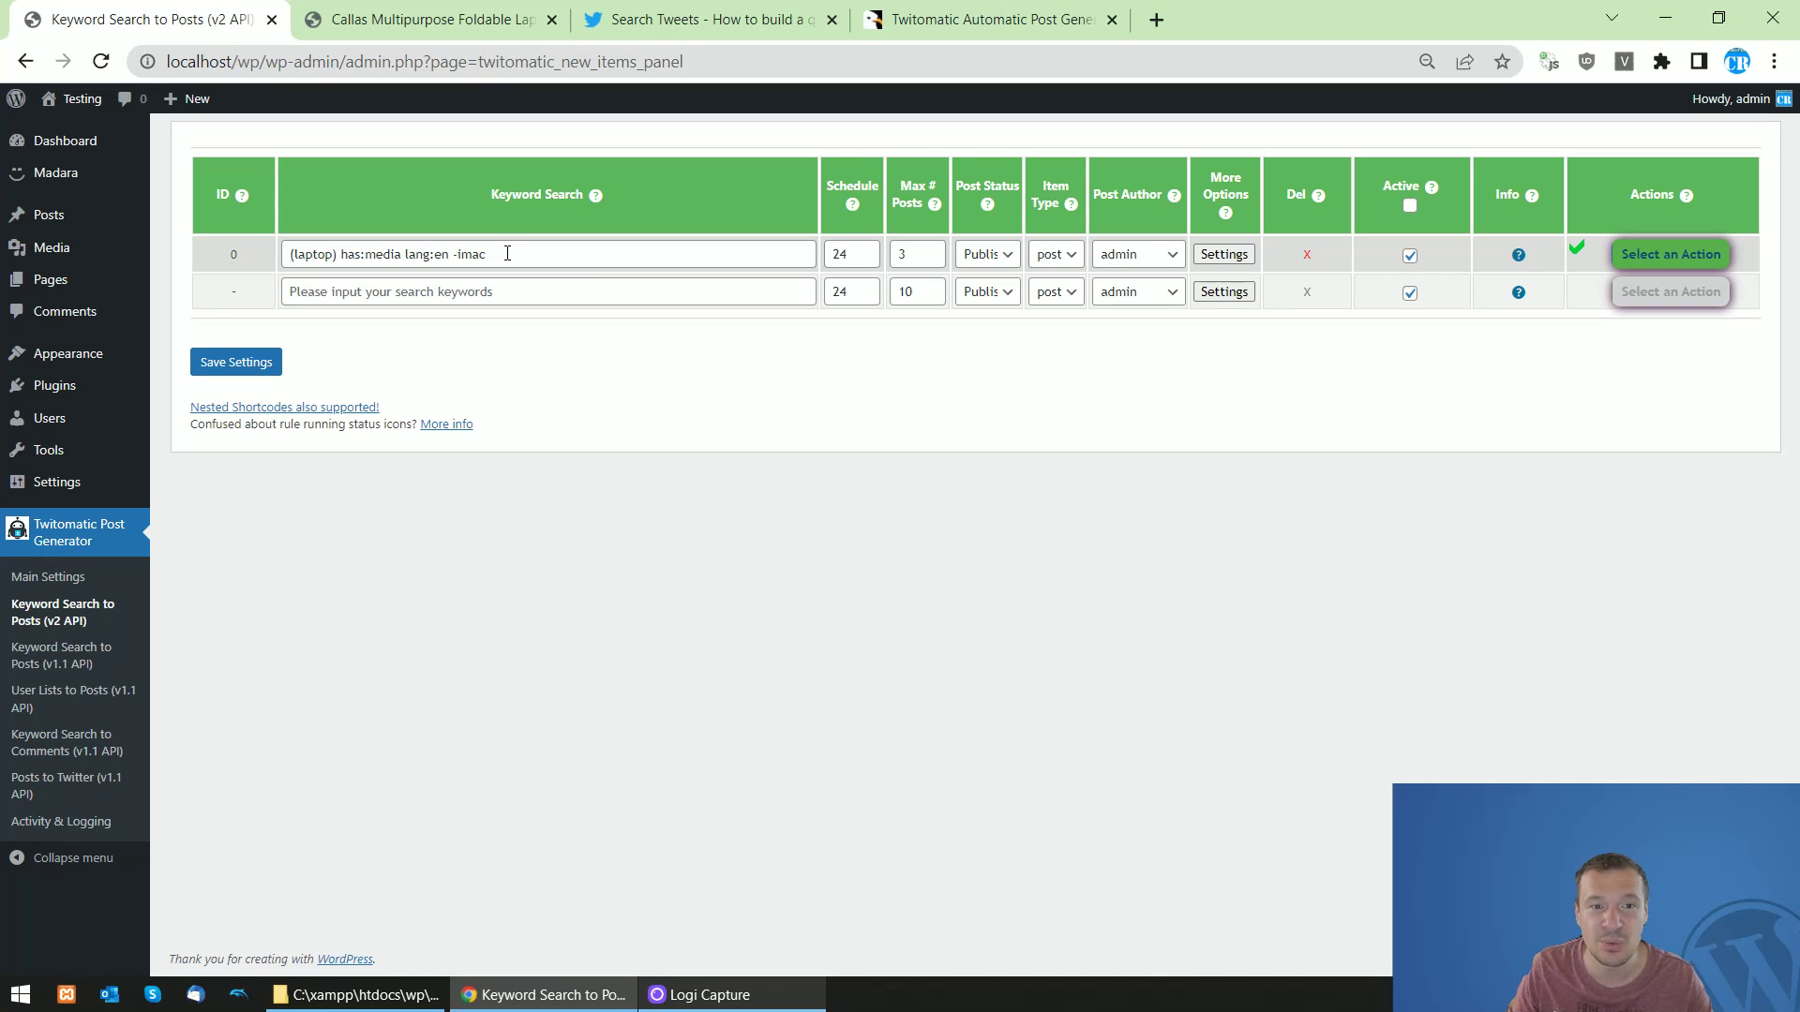
{"action": "left_click", "coordinate": [1223, 255]}
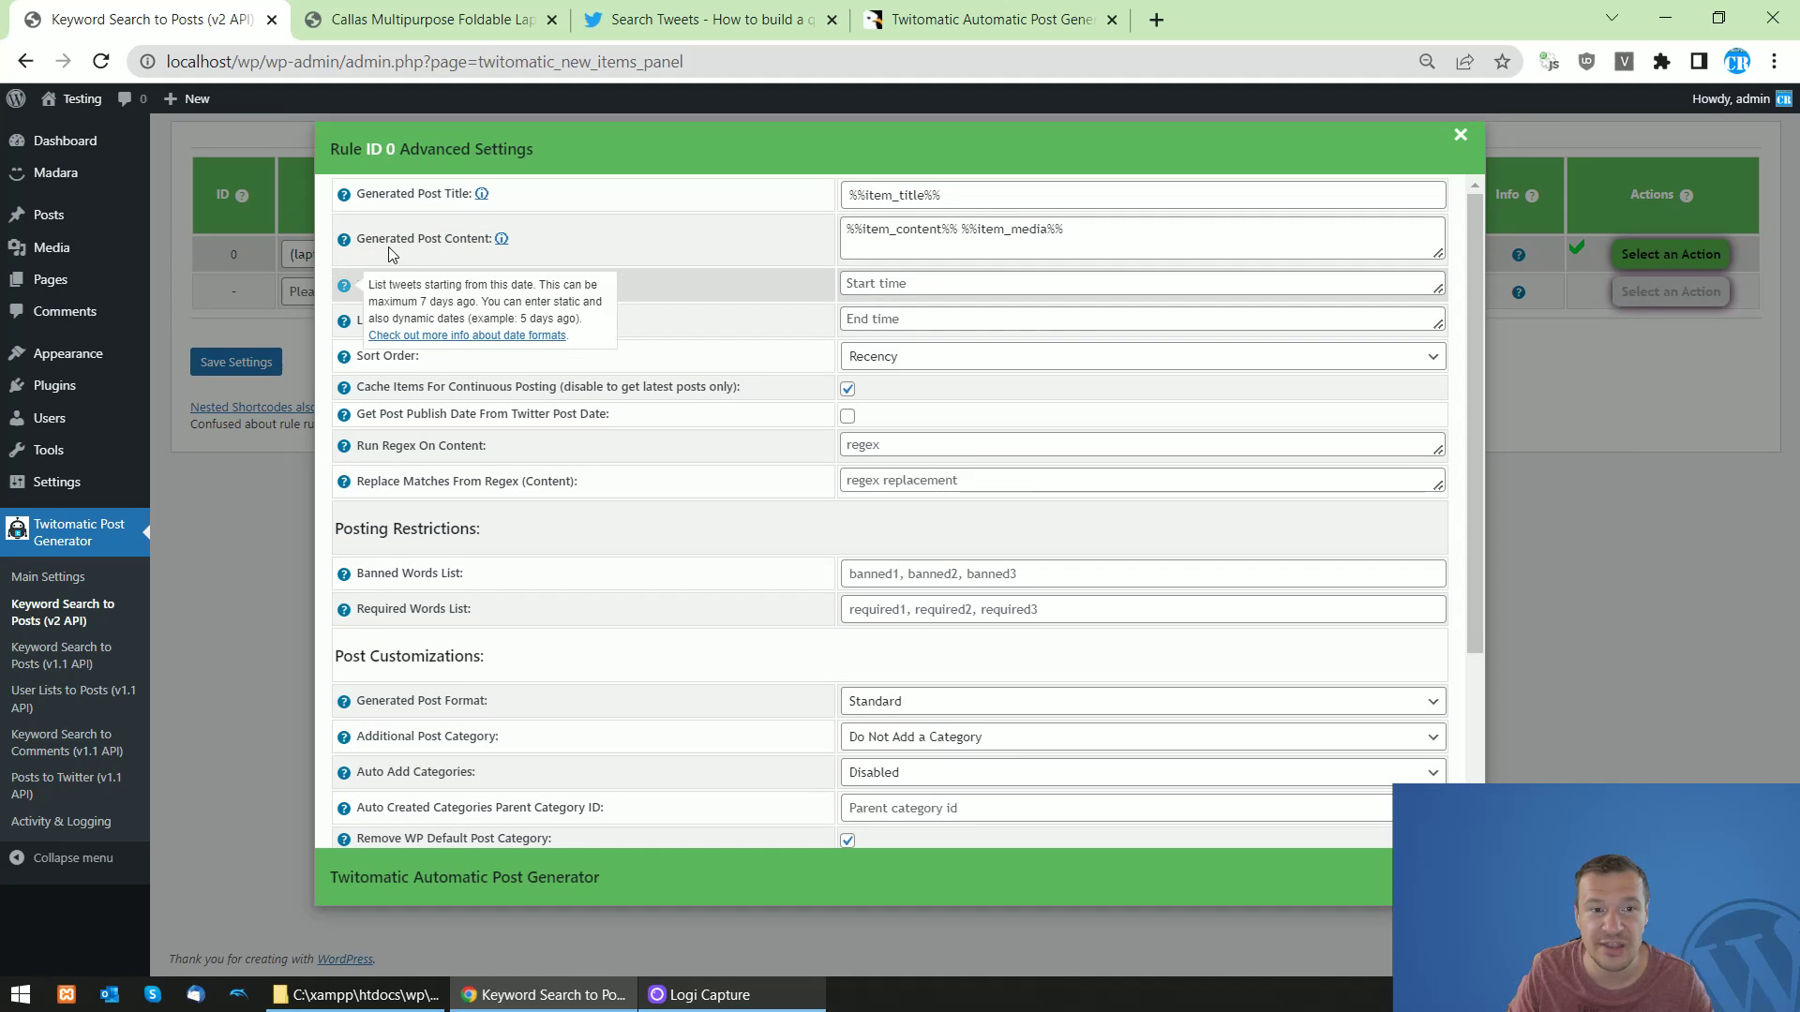
{"action": "left_click_drag", "start_coordinate": [363, 281], "coordinate": [507, 296]}
{"action": "left_click_drag", "start_coordinate": [357, 321], "coordinate": [506, 323]}
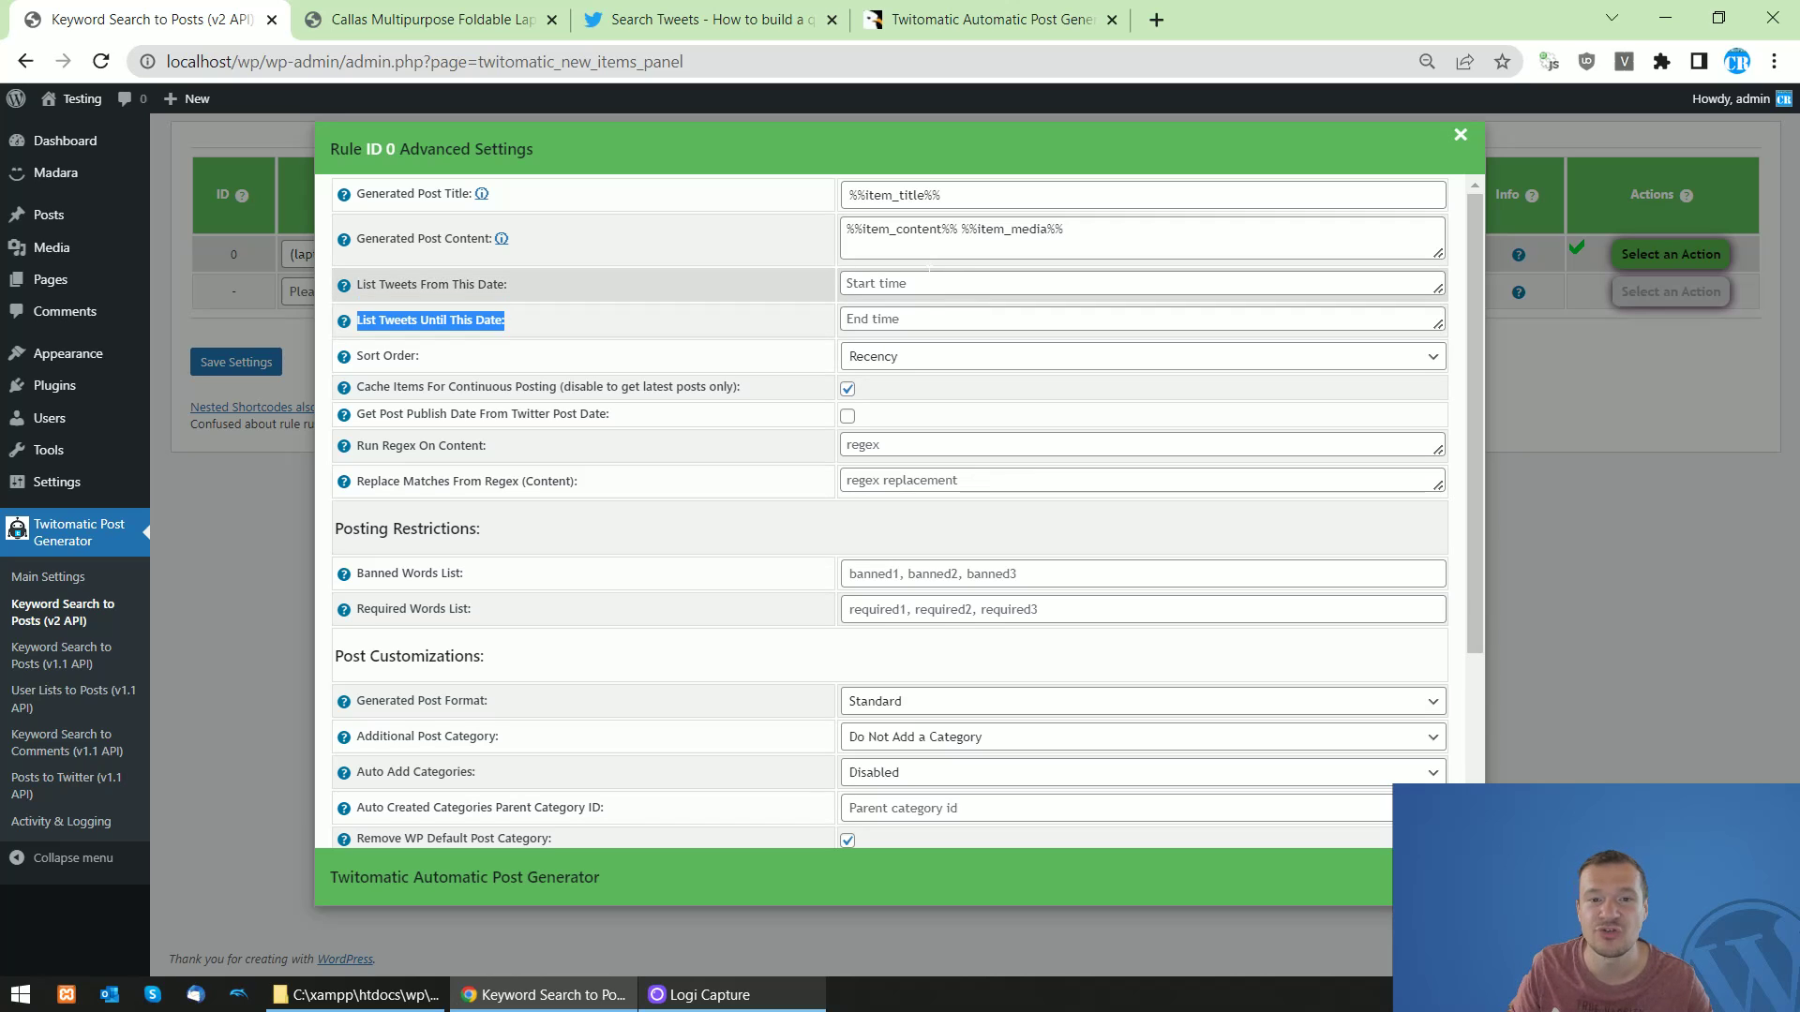
Set List Tweets From This Date to "-5 days" for rule 0 and view the Sort Order choices without changing them
{"action": "left_click", "coordinate": [858, 284]}
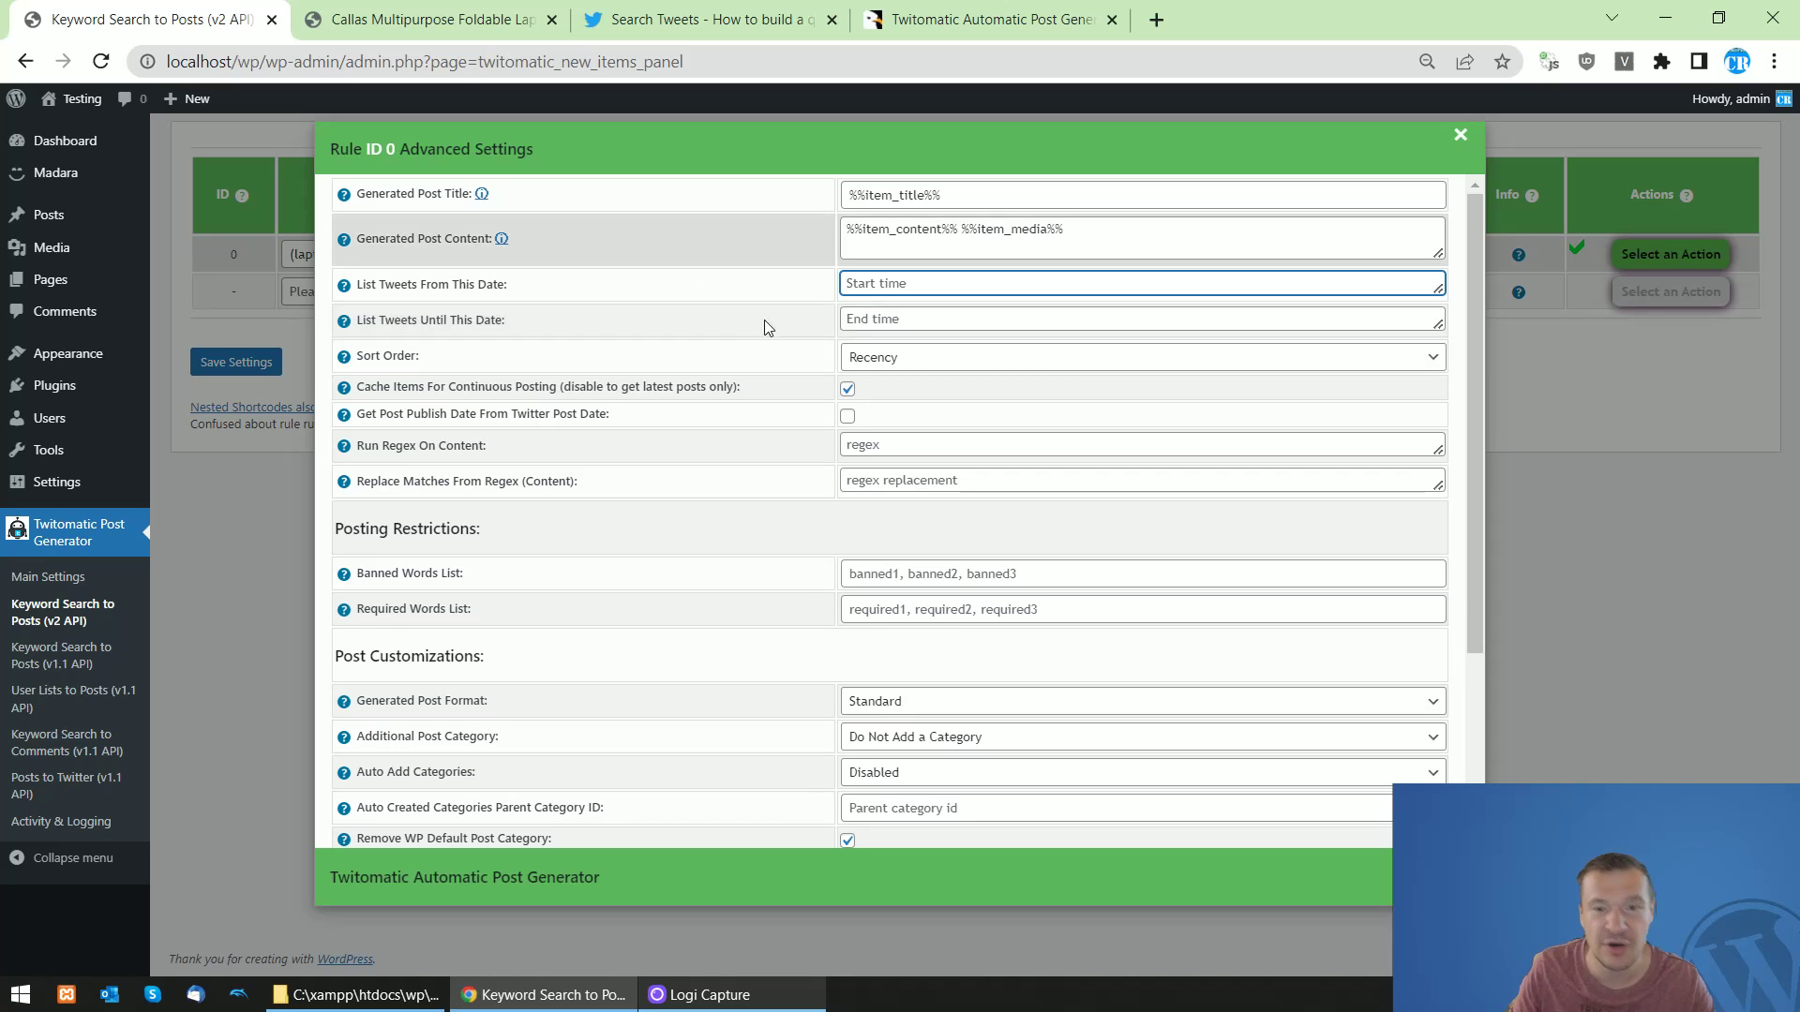
{"action": "left_click", "coordinate": [1721, 994]}
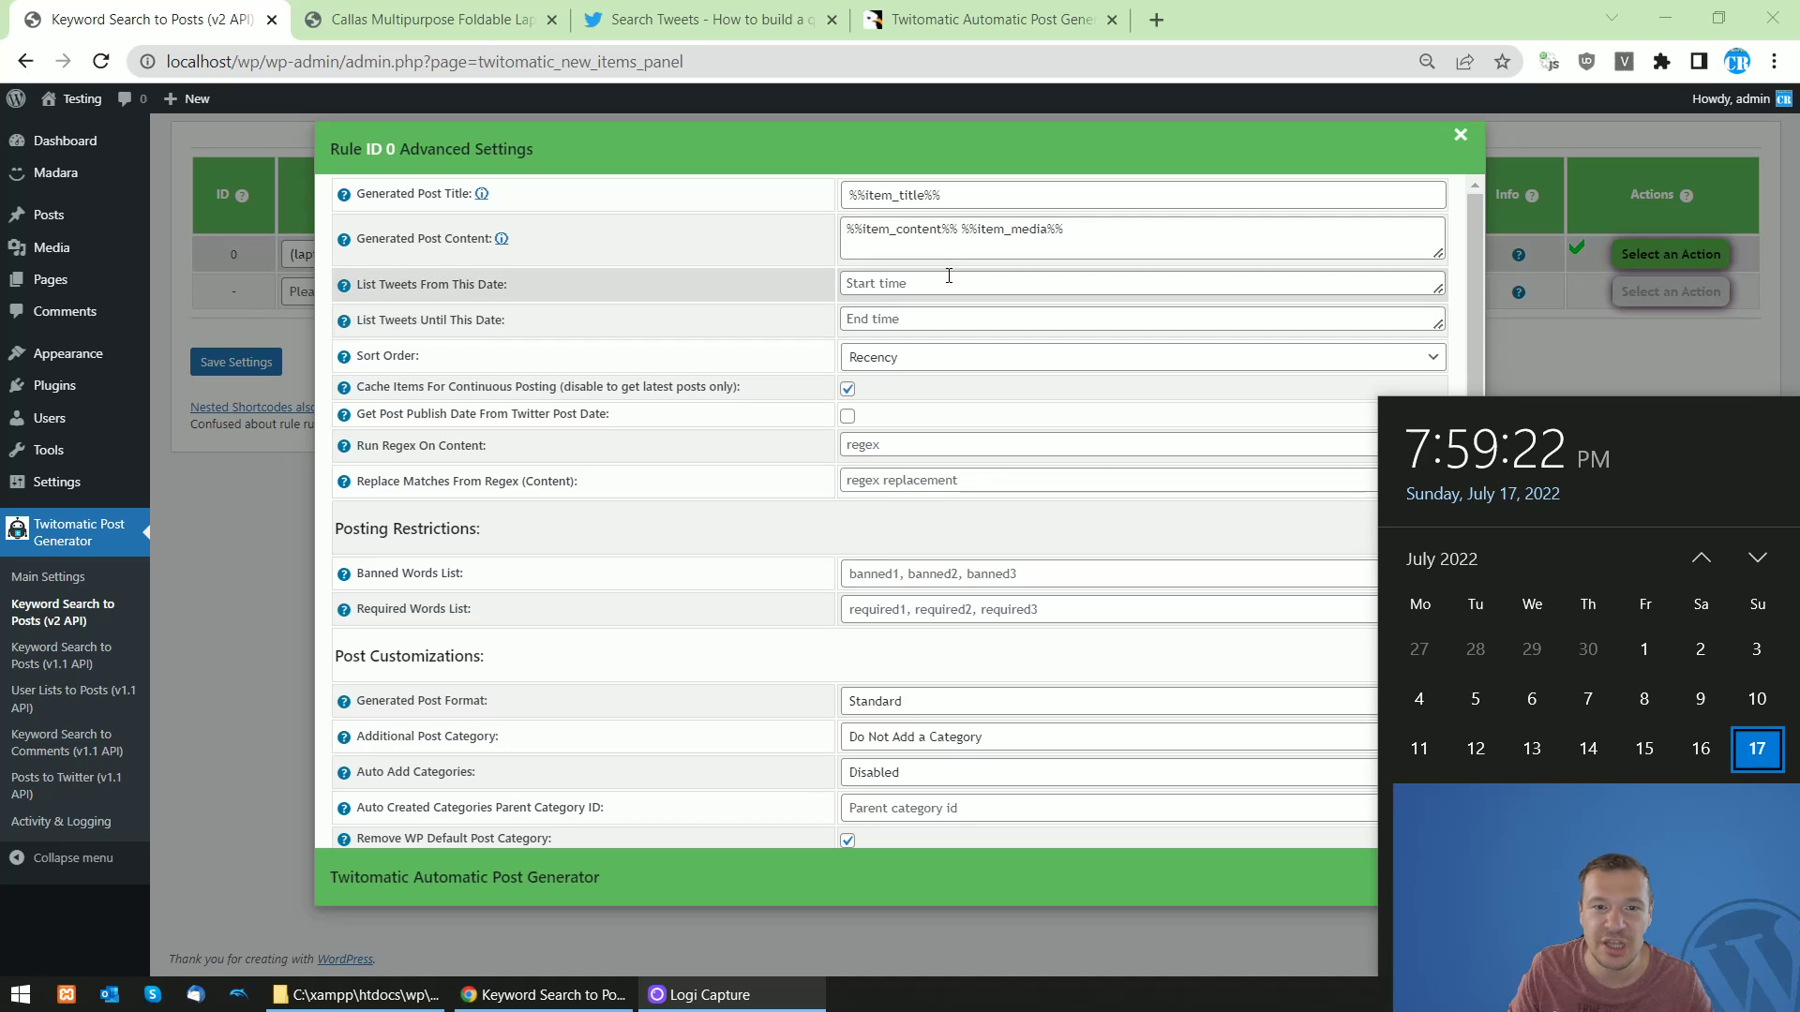
{"action": "left_click", "coordinate": [897, 284]}
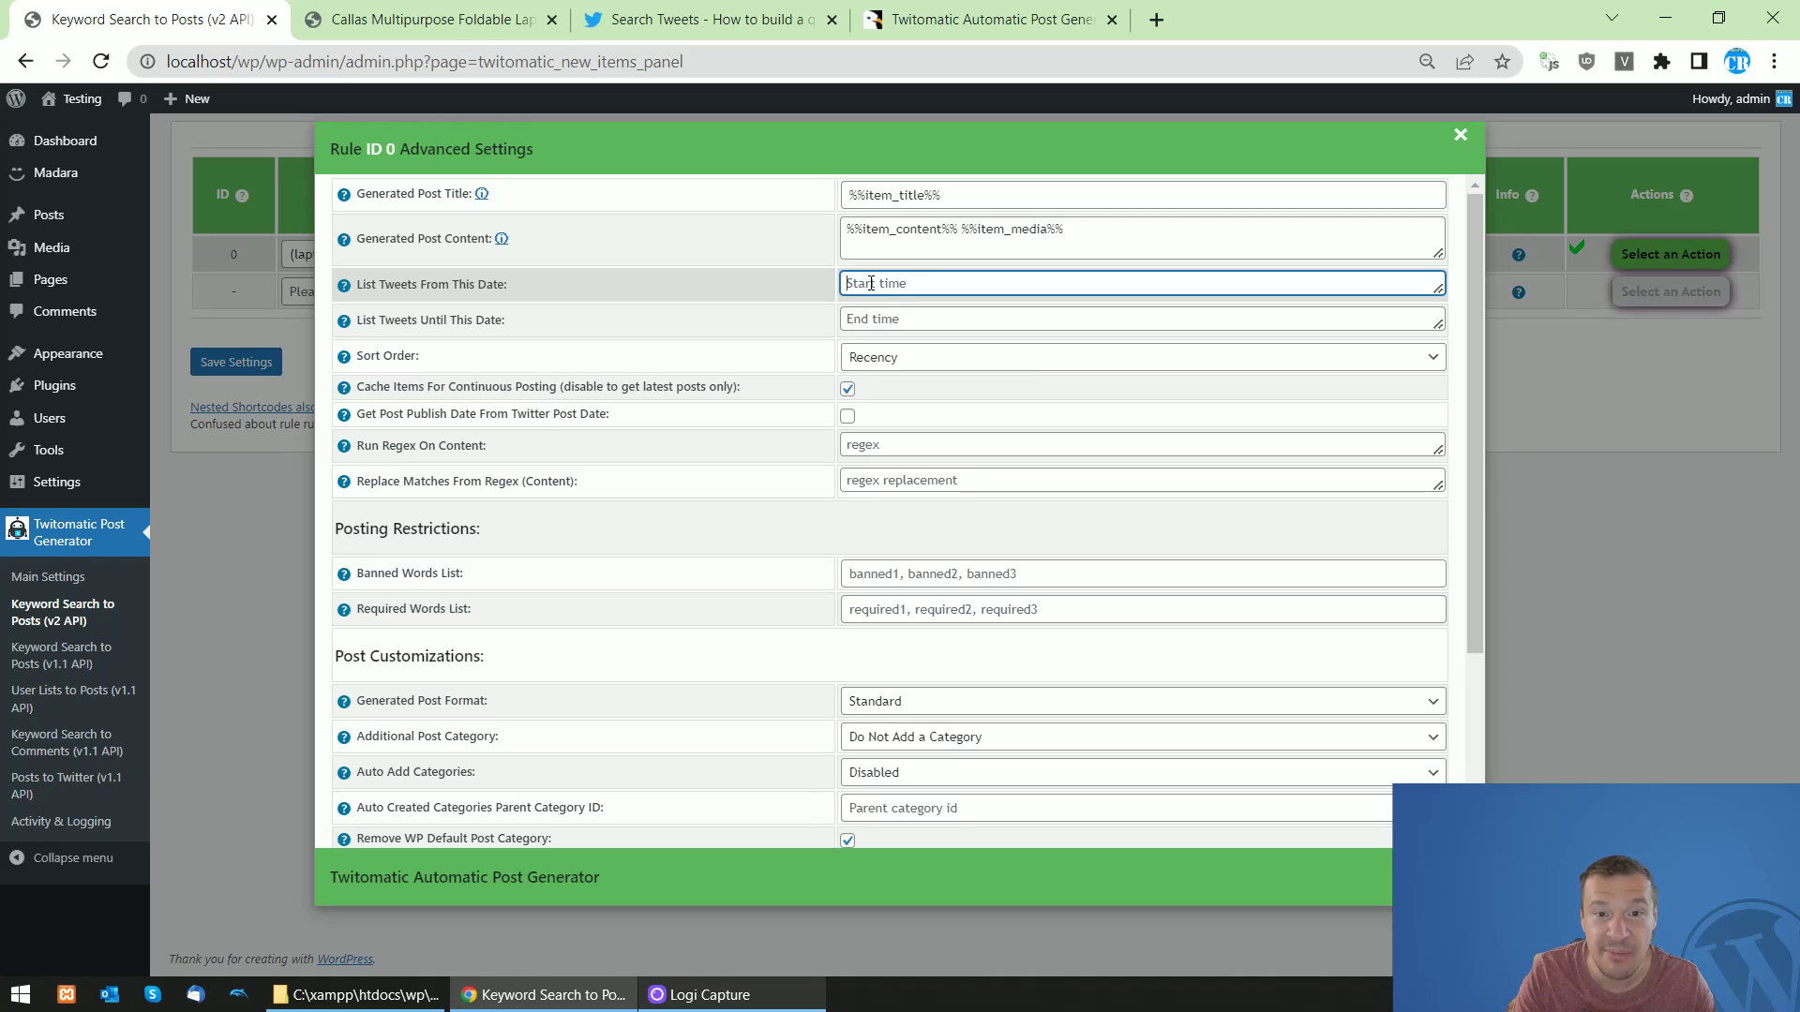
{"action": "type", "text": "-5 "}
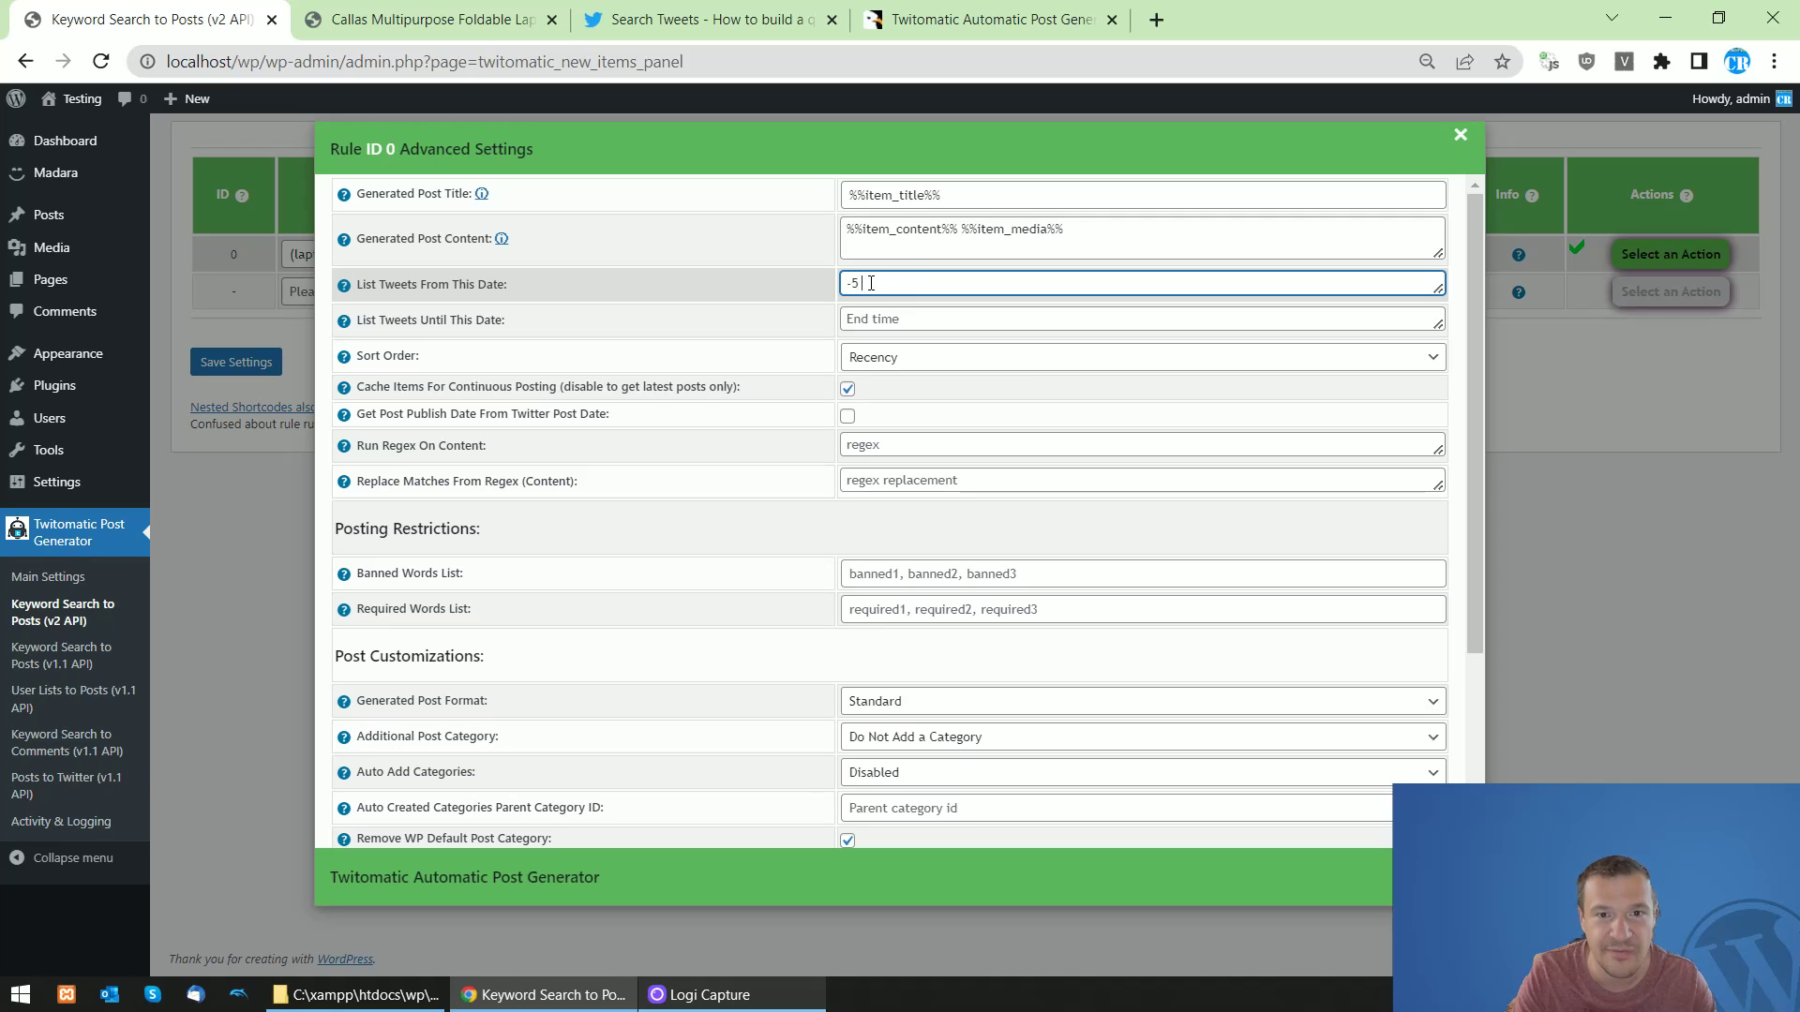
{"action": "type", "text": "days"}
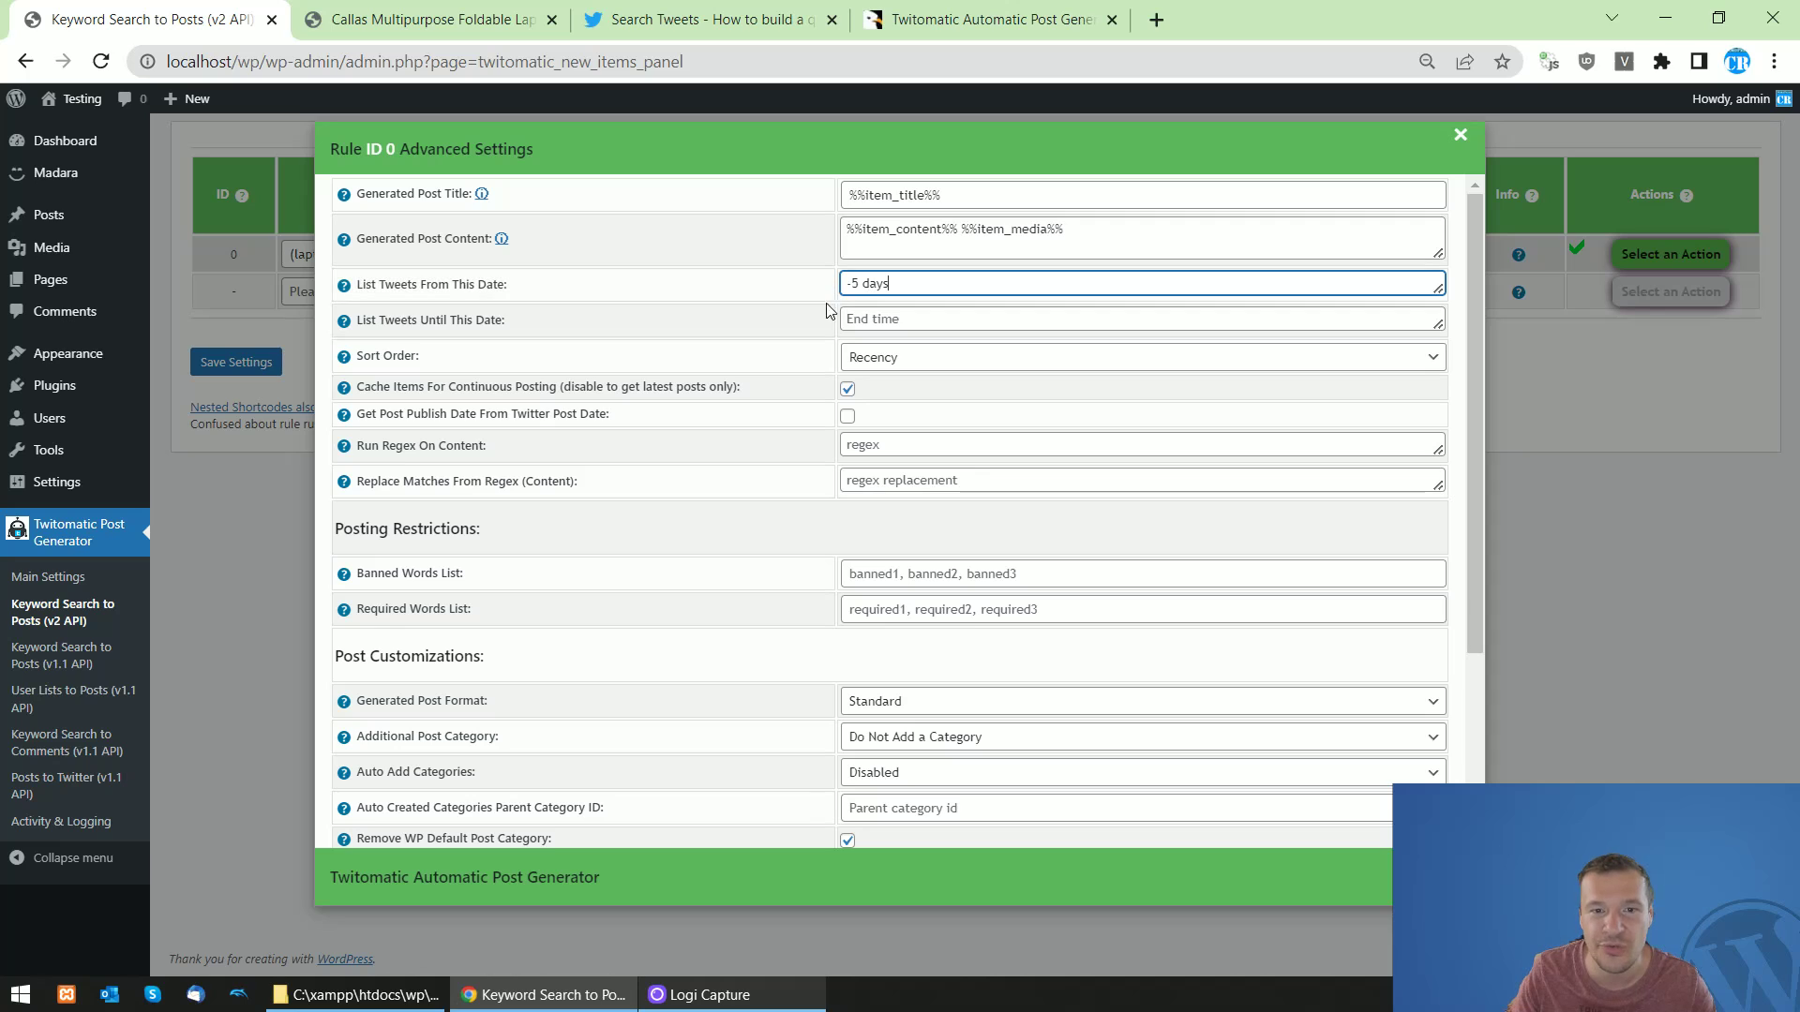
{"action": "left_click", "coordinate": [885, 353]}
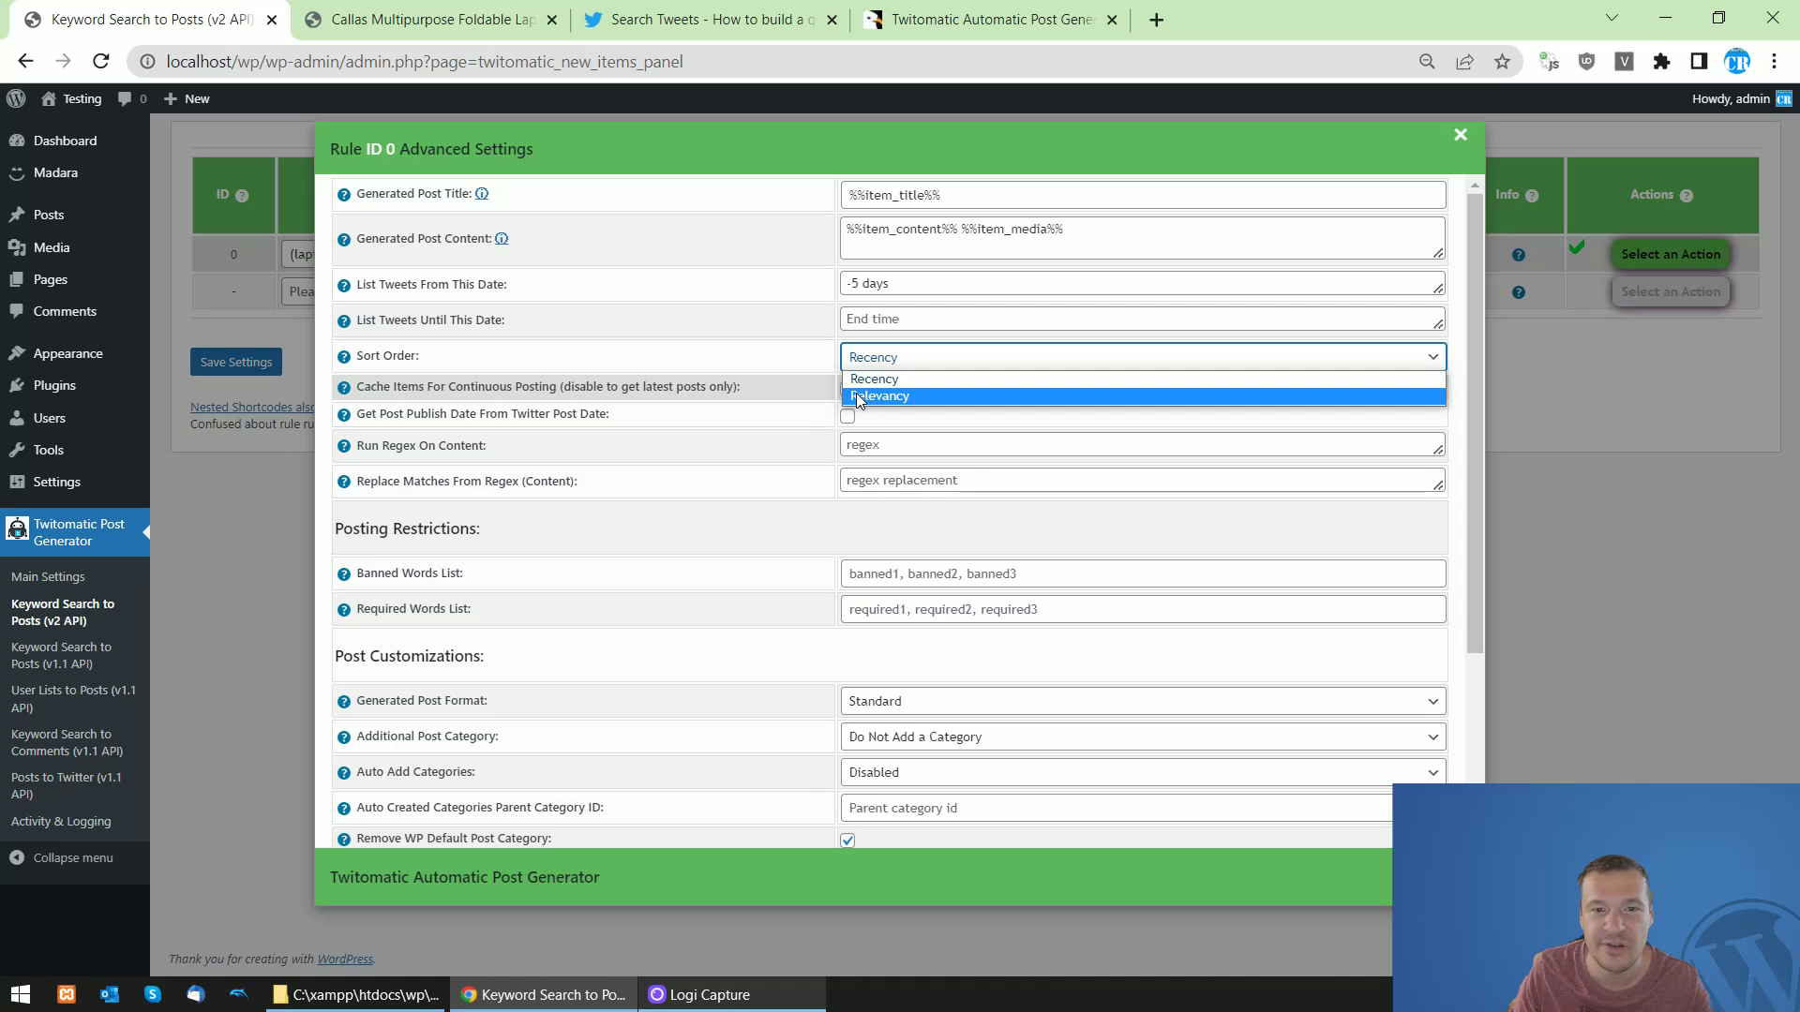
{"action": "left_click", "coordinate": [502, 340]}
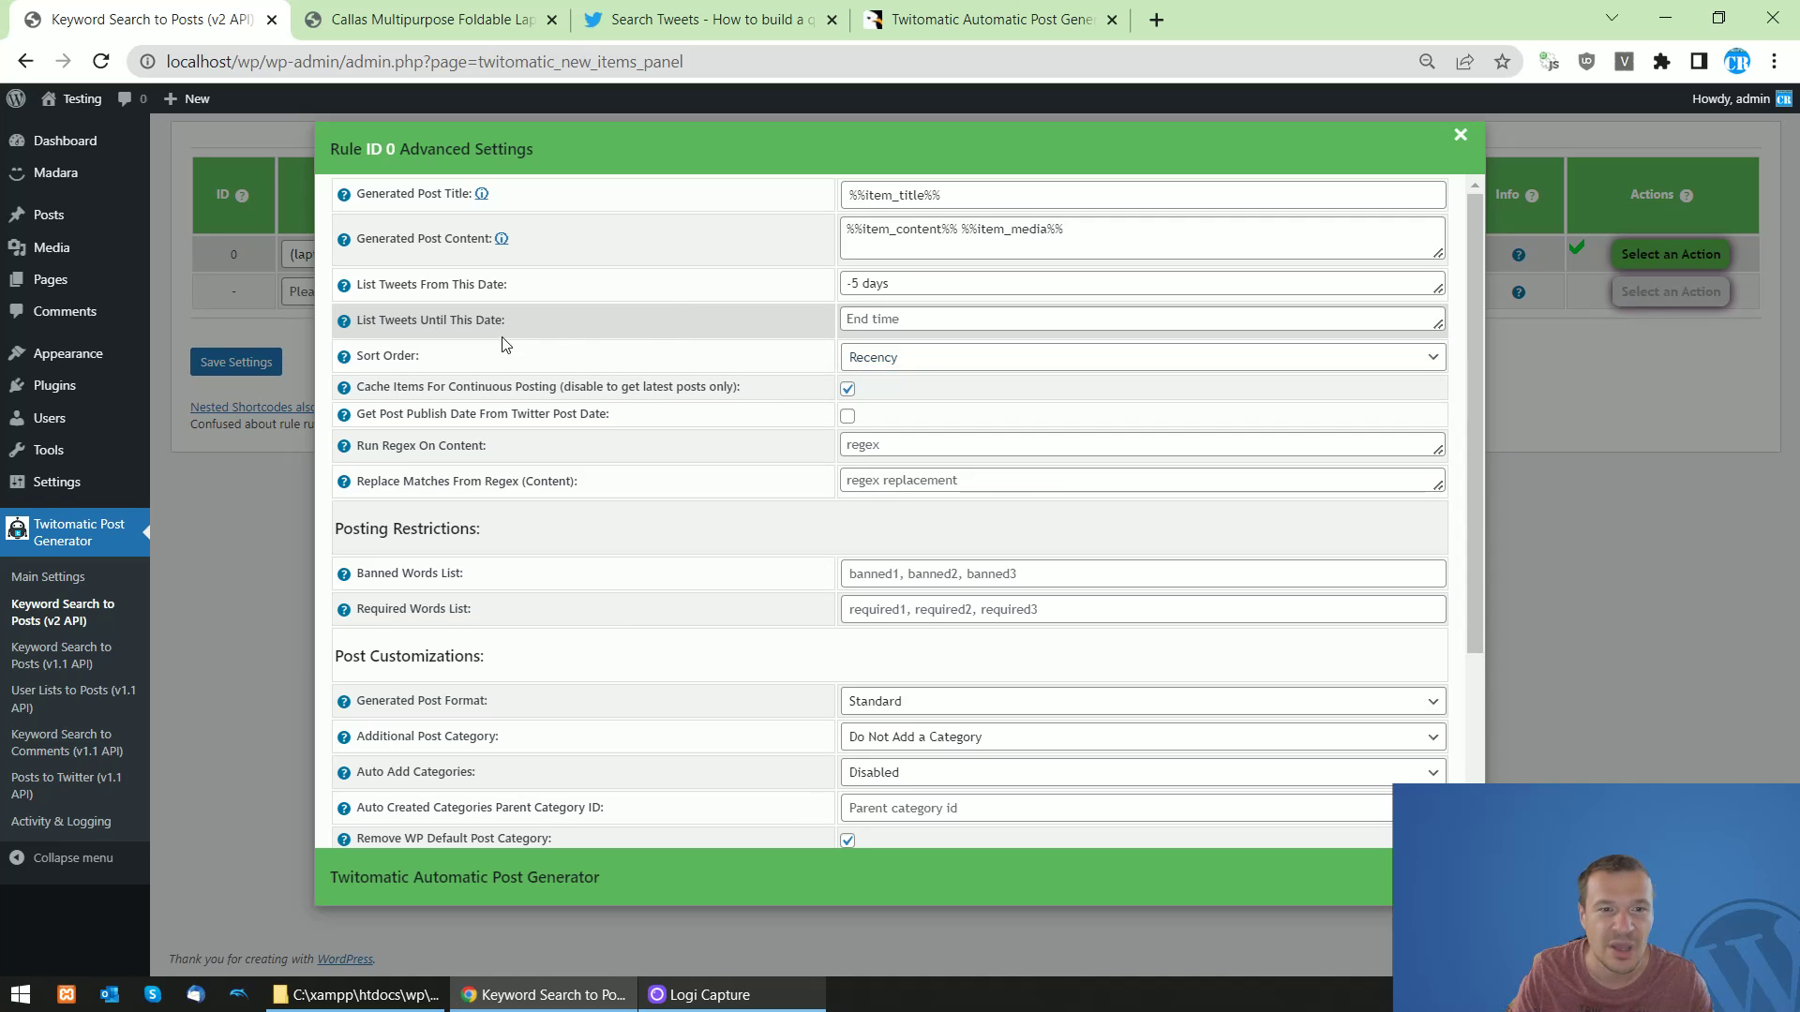